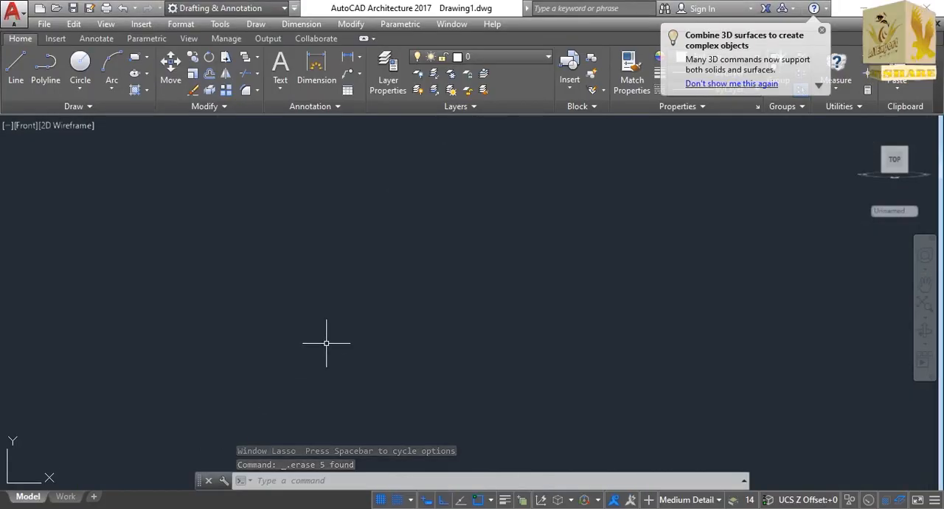
Draw a line 12 units to the left and continue it 50 units straight down to start the outline.
type("LINe")
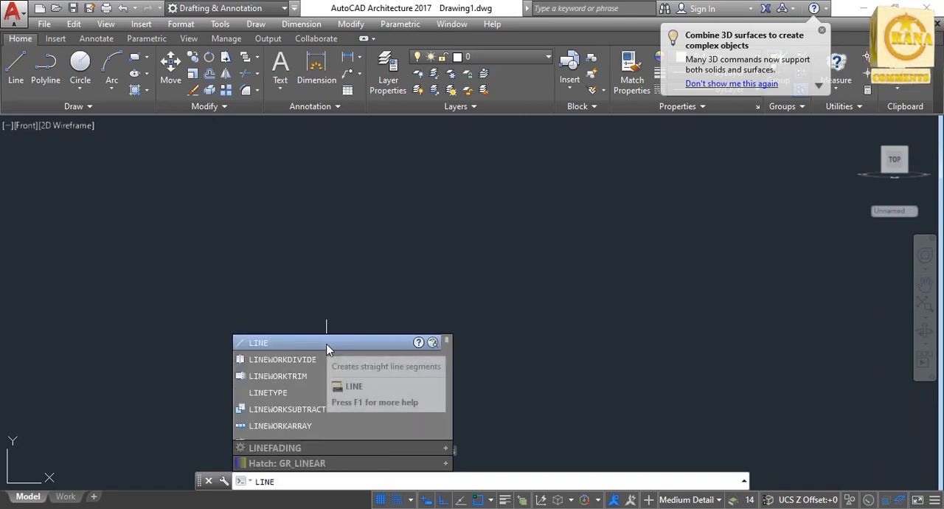
key("Return")
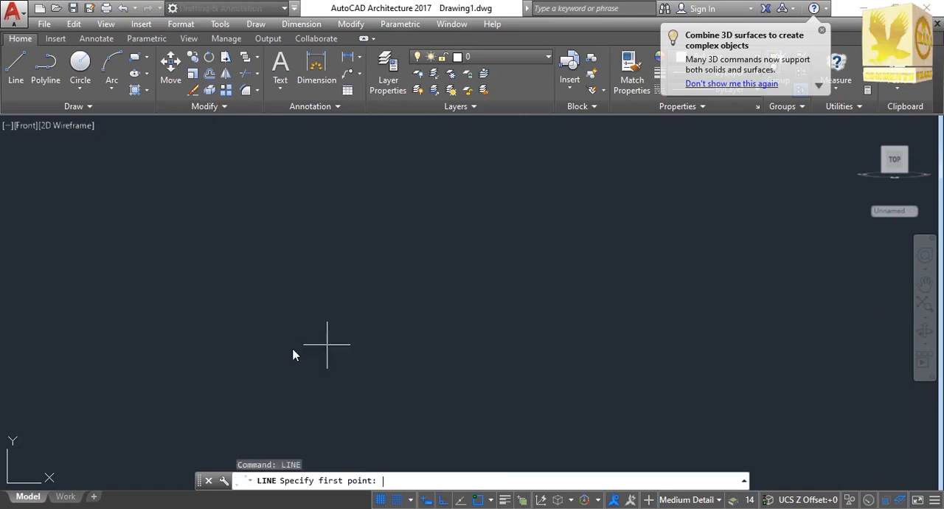
left_click(327, 239)
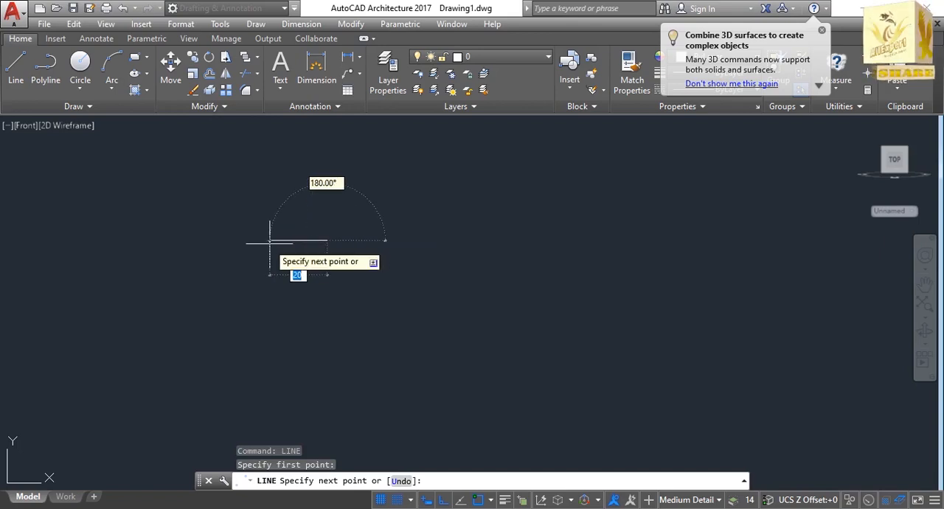
type("1")
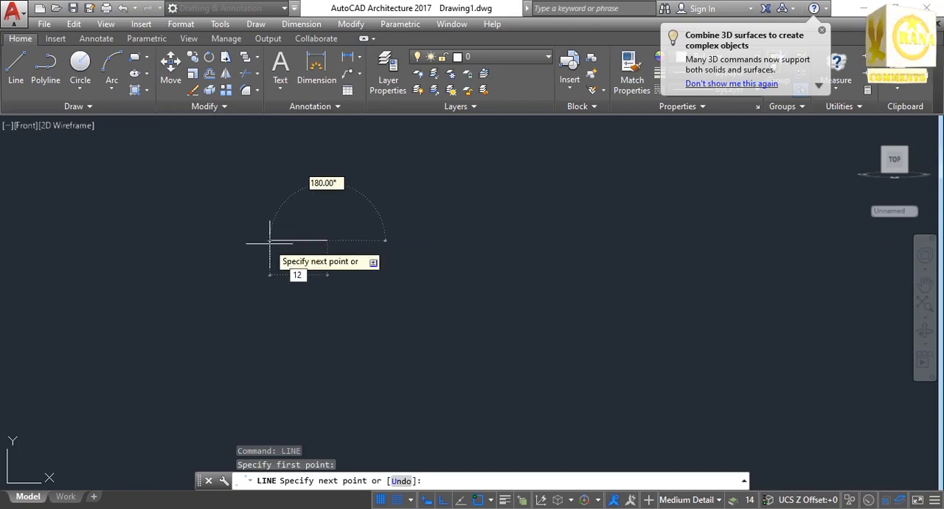
key("Return")
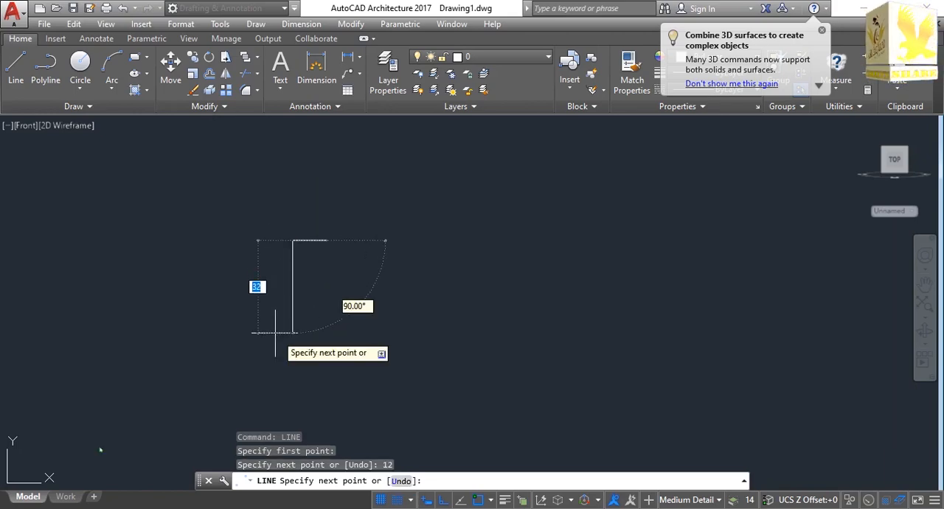
type("50")
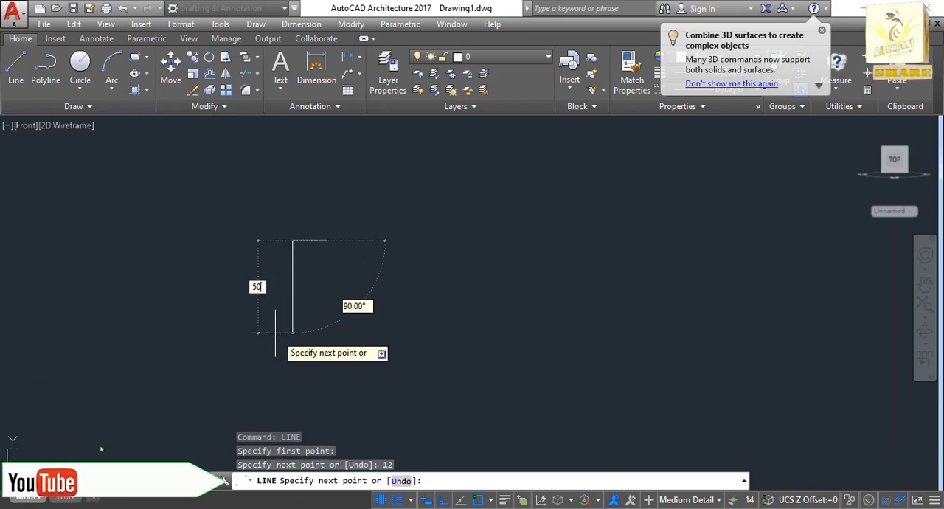
key("Return")
key("Return")
key("Return")
From the lower end of the 50-unit line, draw connected segments 12 units right, 6 units up and 25 units right.
left_click(293, 384)
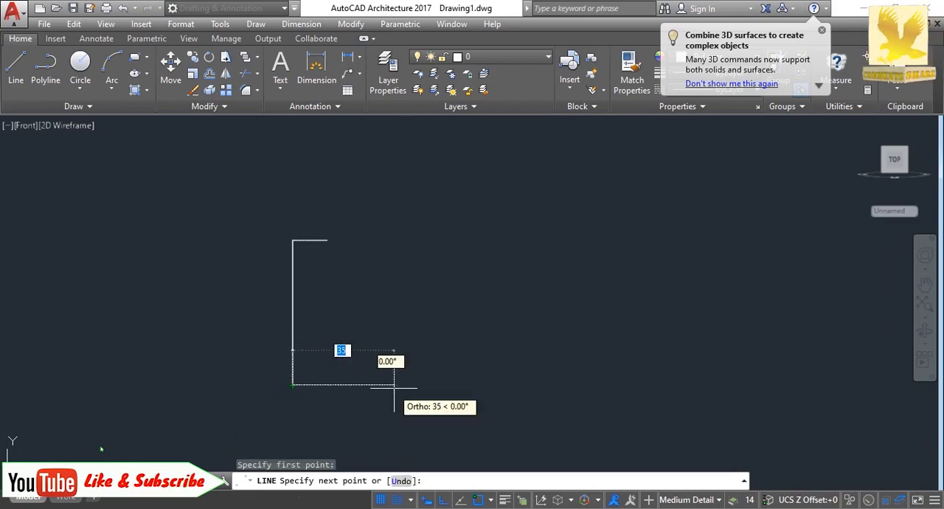
type("12")
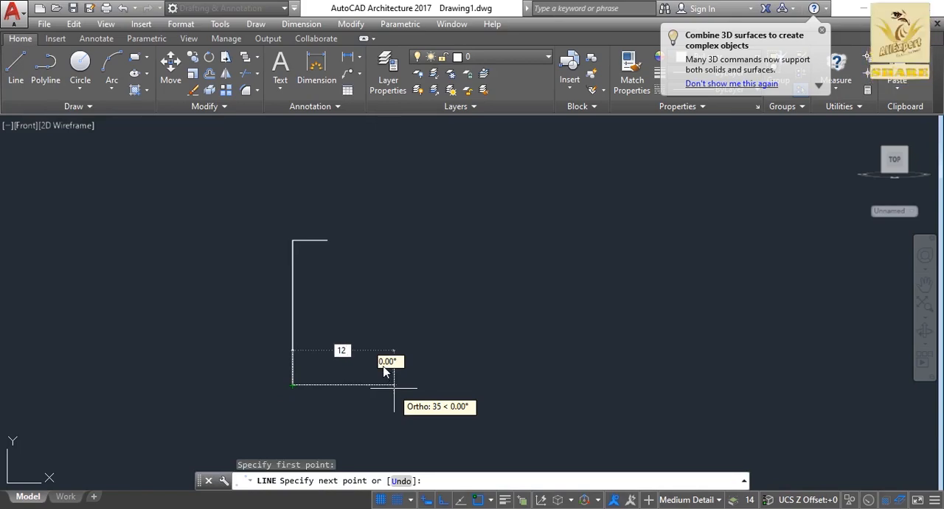
key("Return")
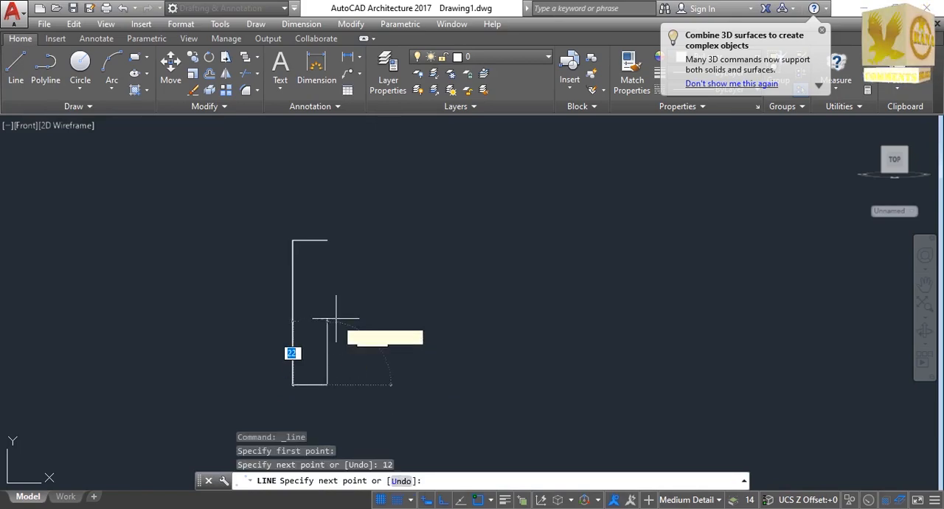
type("6")
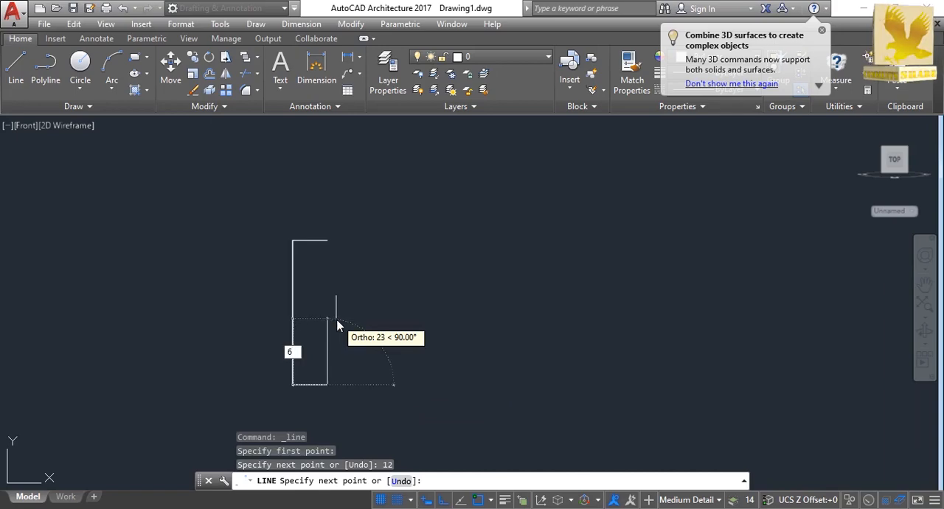
key("Return")
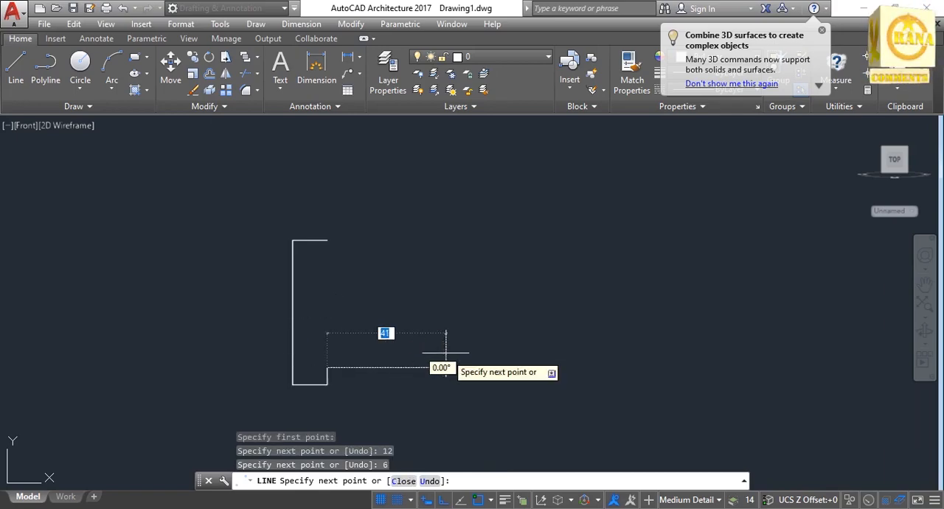
type("2")
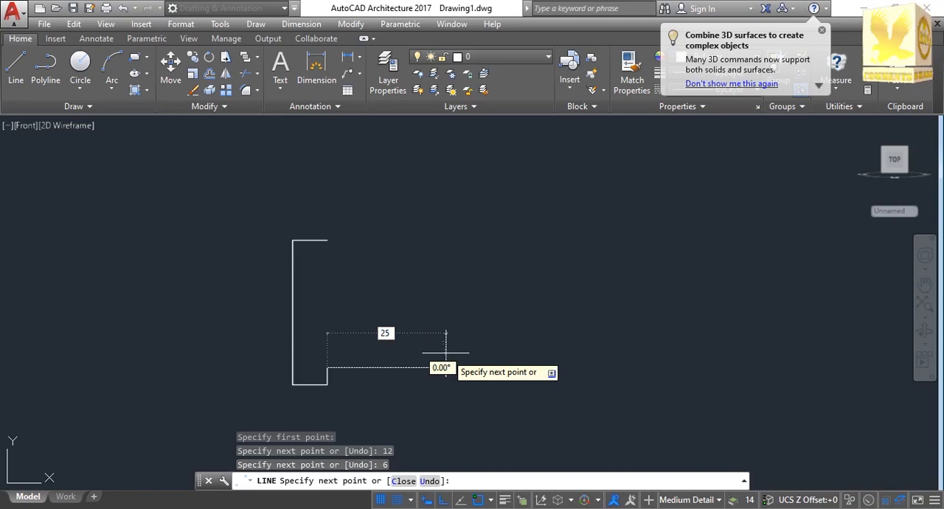
type("5")
key("Return")
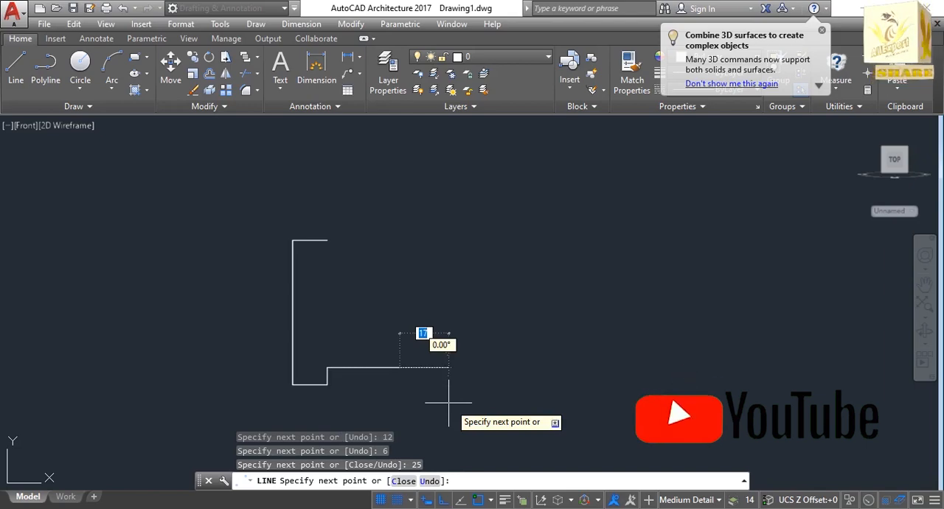
type("6")
key("Return")
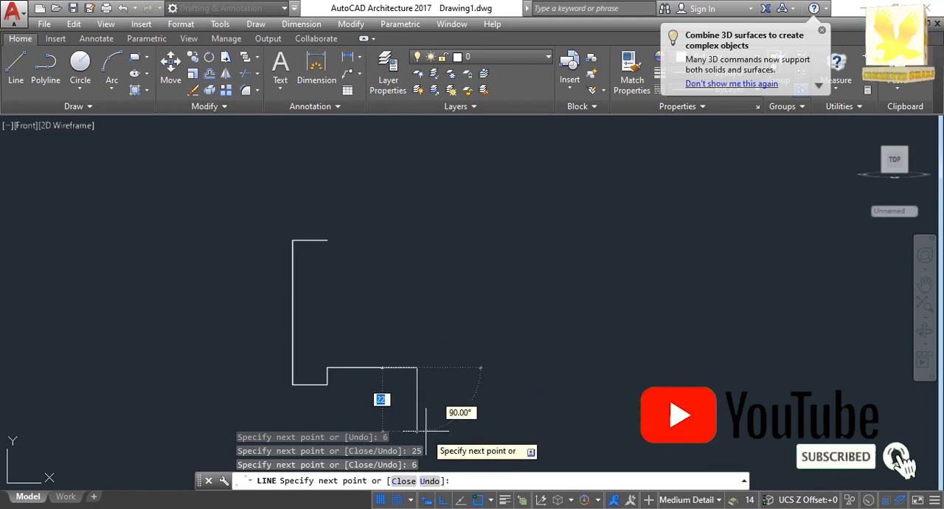
key("ctrl+z")
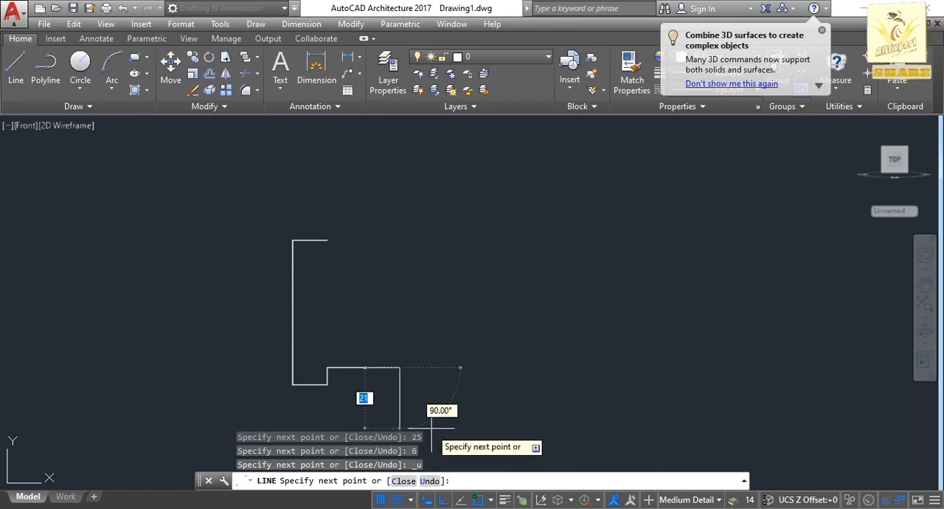
Finish the outline's lower edge with a segment 6 units down and another 13 units to the right.
type("6")
key("Return")
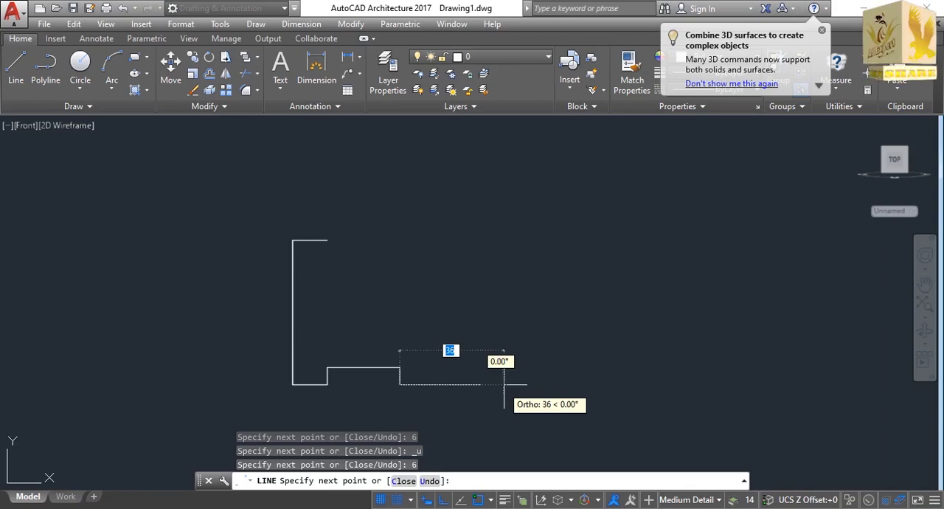
type("1")
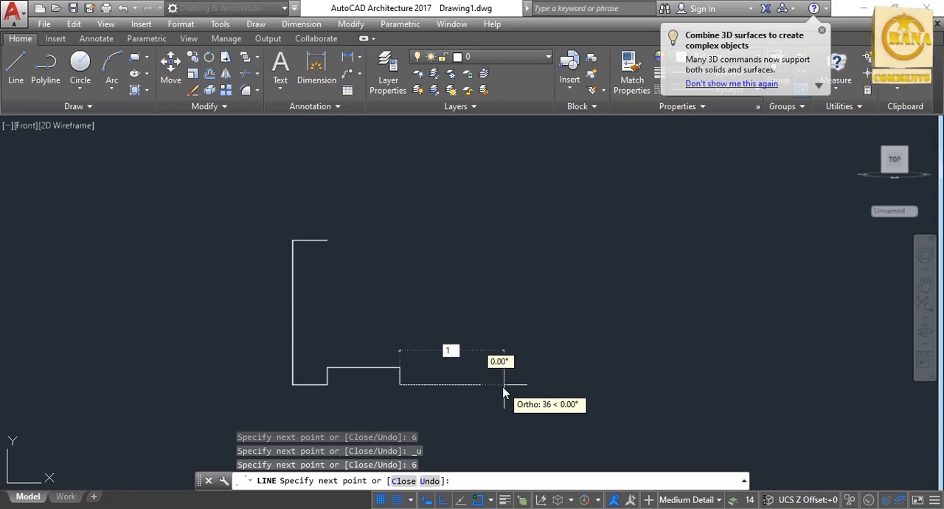
type("3")
key("Return")
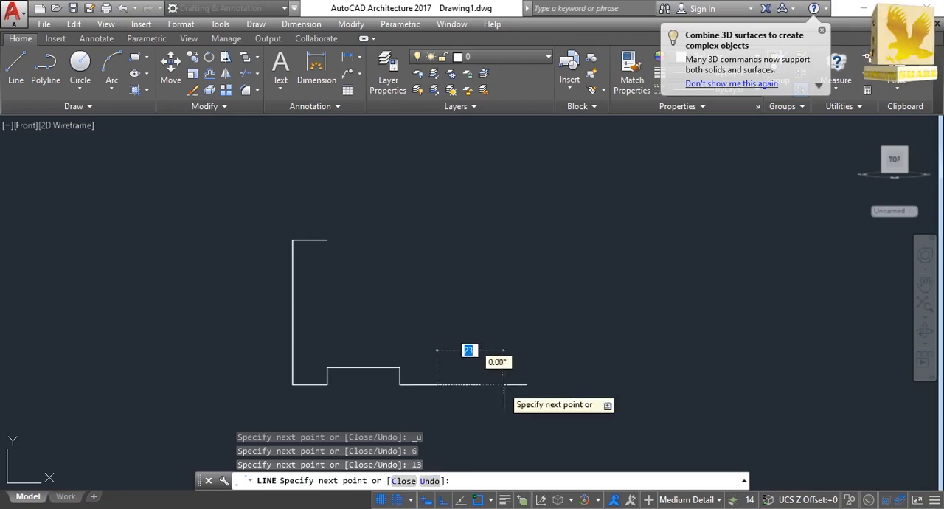
key("Return")
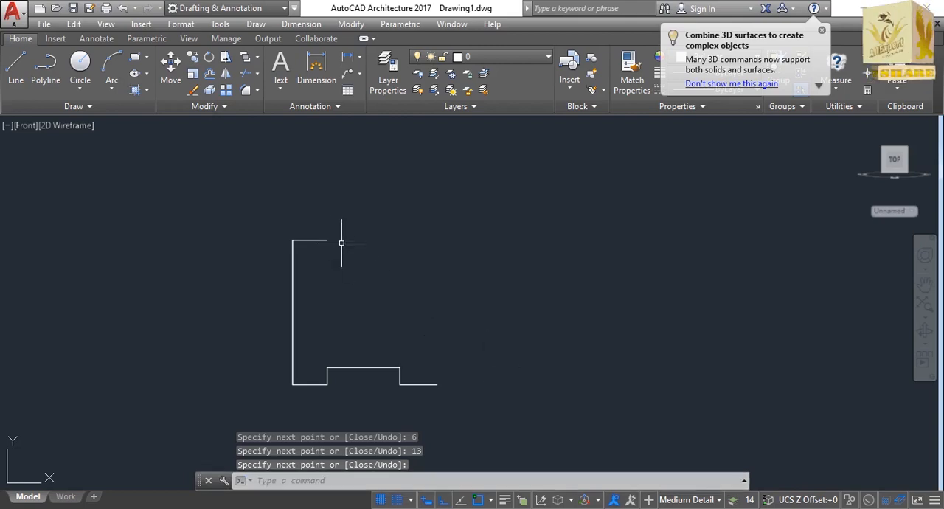
Draw the upper notch from the free end of the top 12-unit line: 6 units down, 25 units right and 6 units up.
key("Return")
left_click(327, 240)
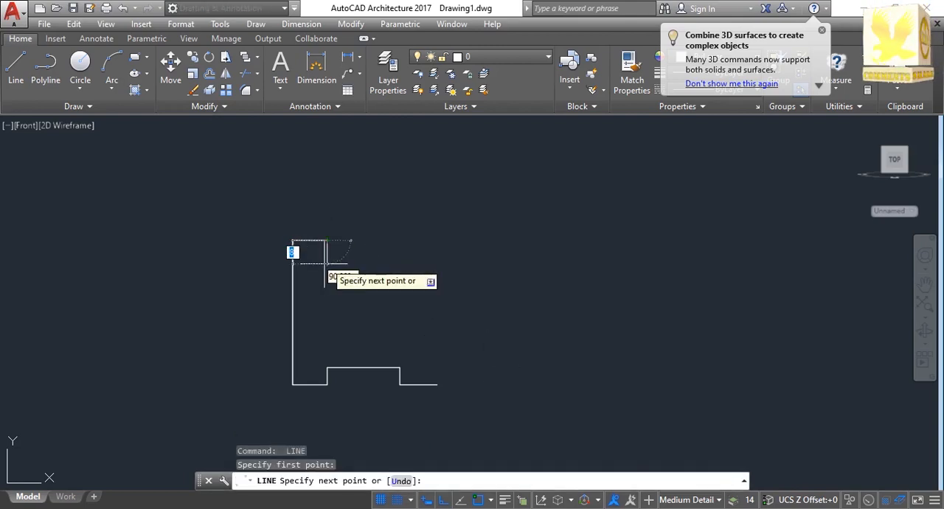
type("6")
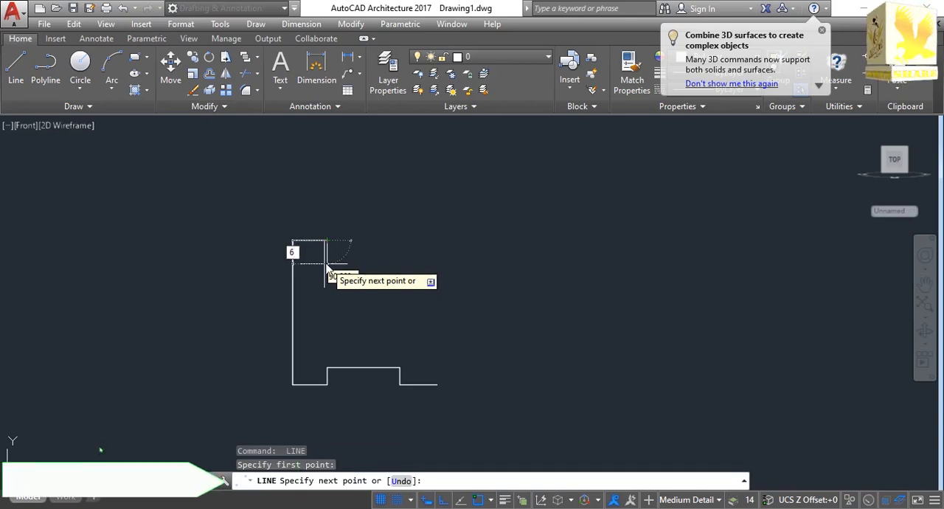
key("Return")
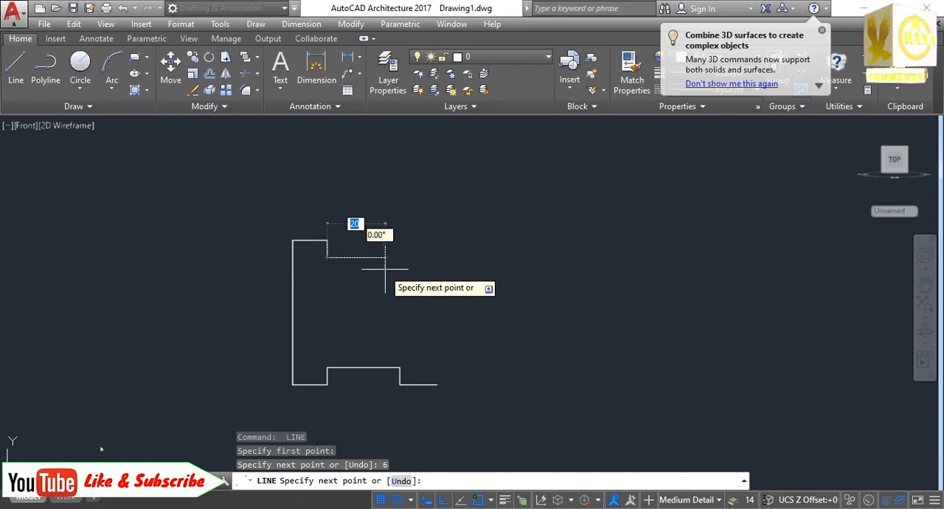
type("2")
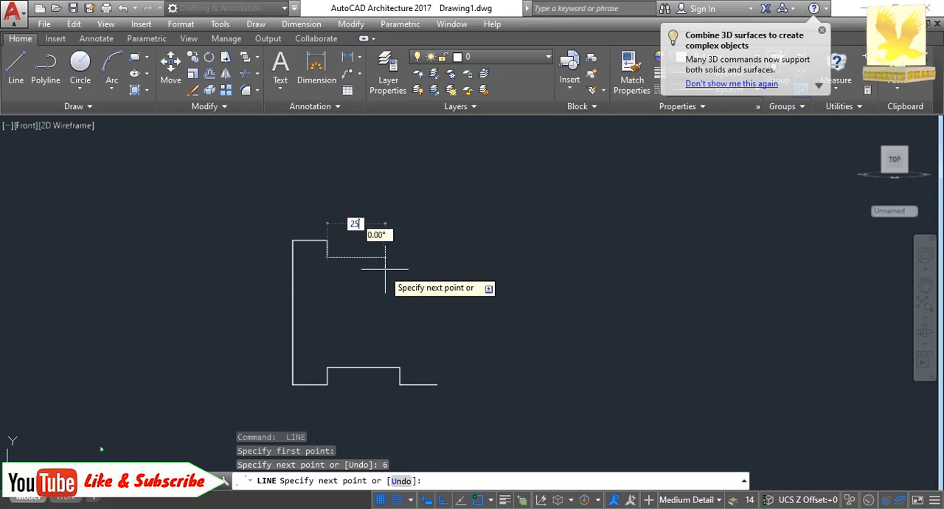
type("5")
key("Return")
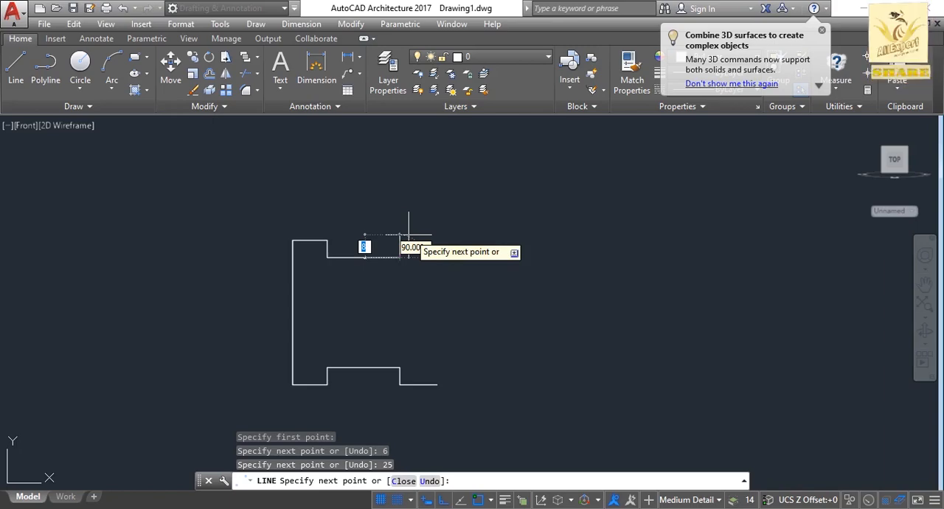
type("6")
key("Return")
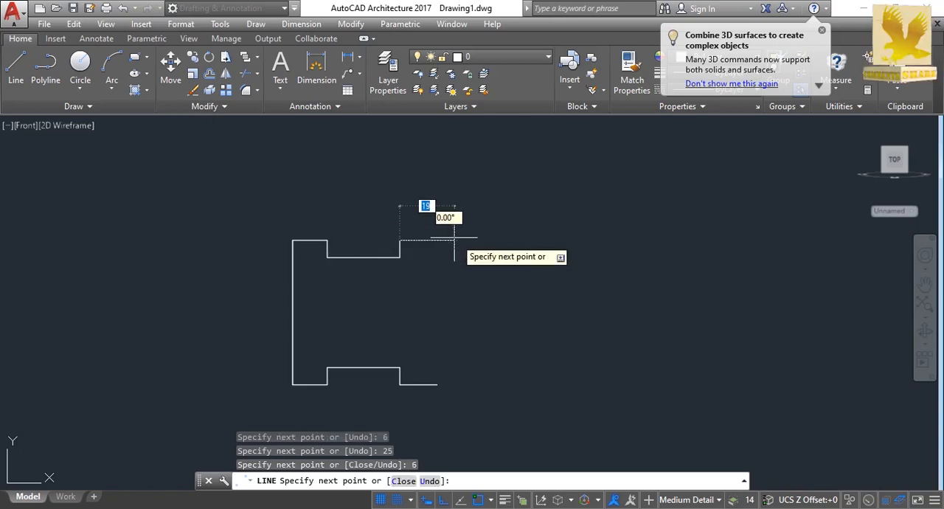
Close the outline with a segment 13 units right and another 50 units down to the lower edge's endpoint.
type("1")
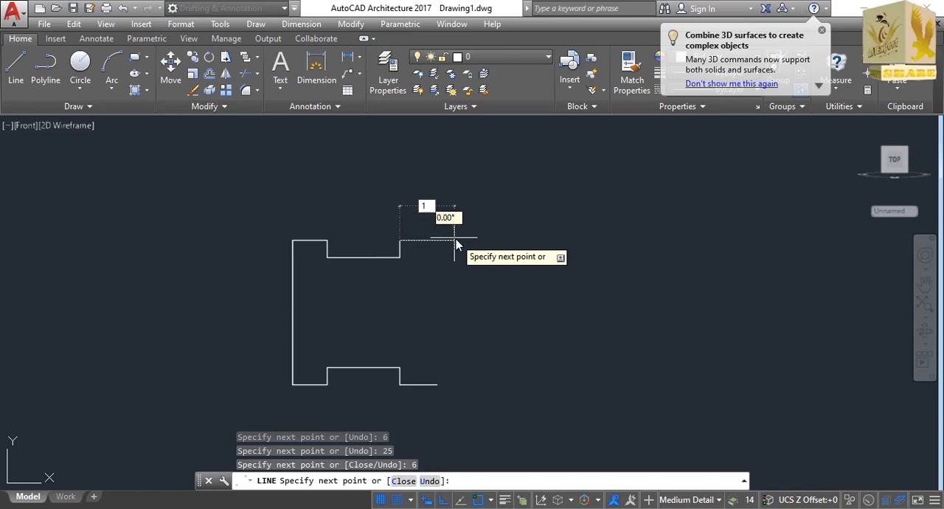
type("3")
key("Return")
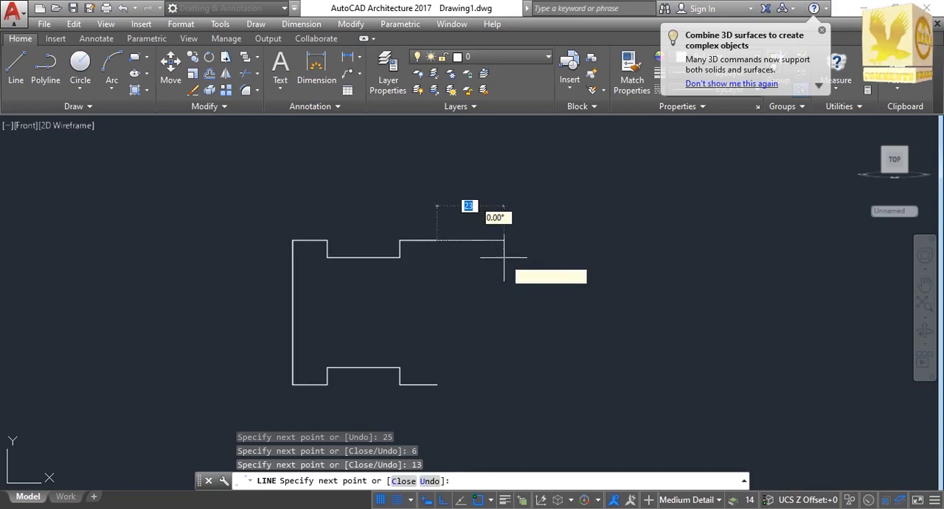
type("5")
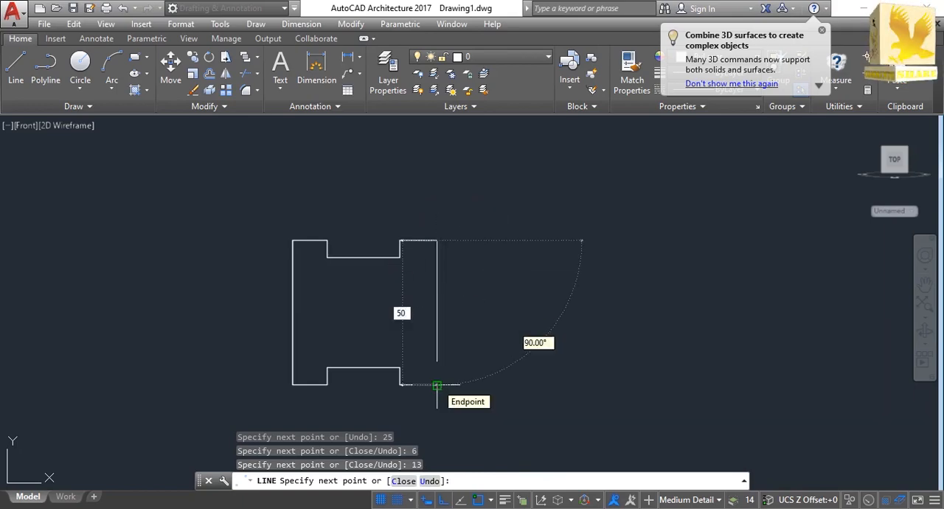
type("0")
key("Return")
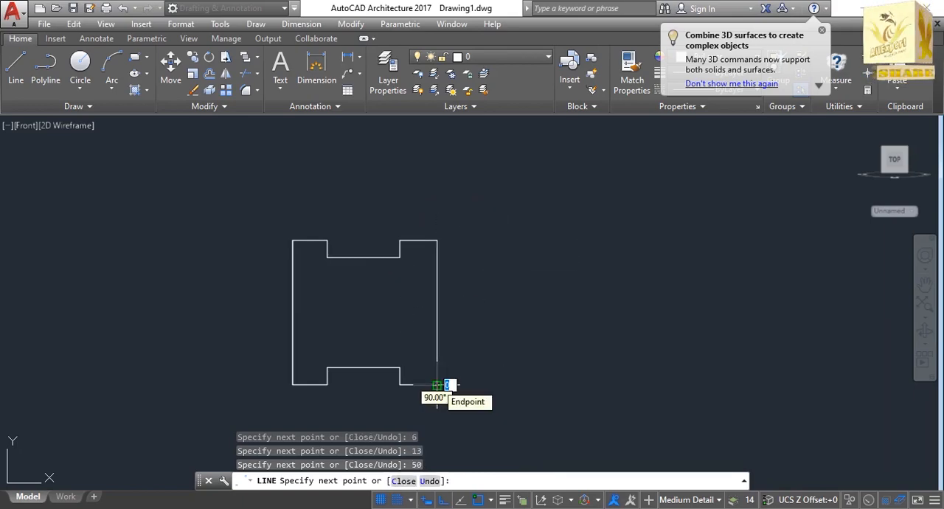
key("Escape")
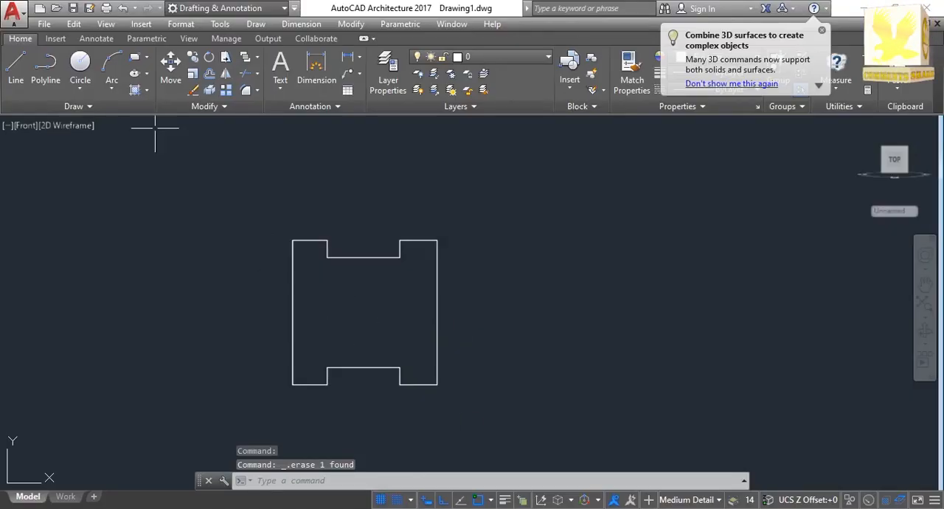
Draw a circle of radius 7 centred on the midpoint of the outline's right vertical edge.
left_click(79, 65)
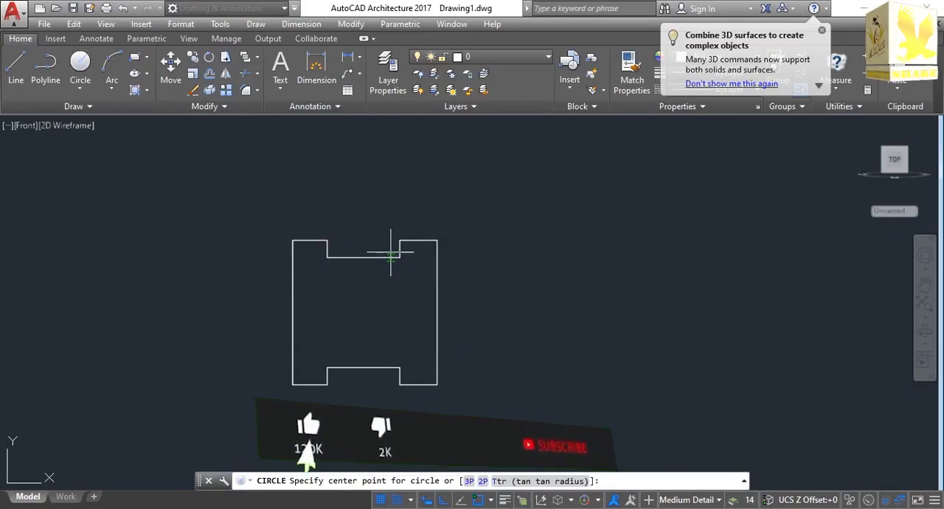
left_click(436, 312)
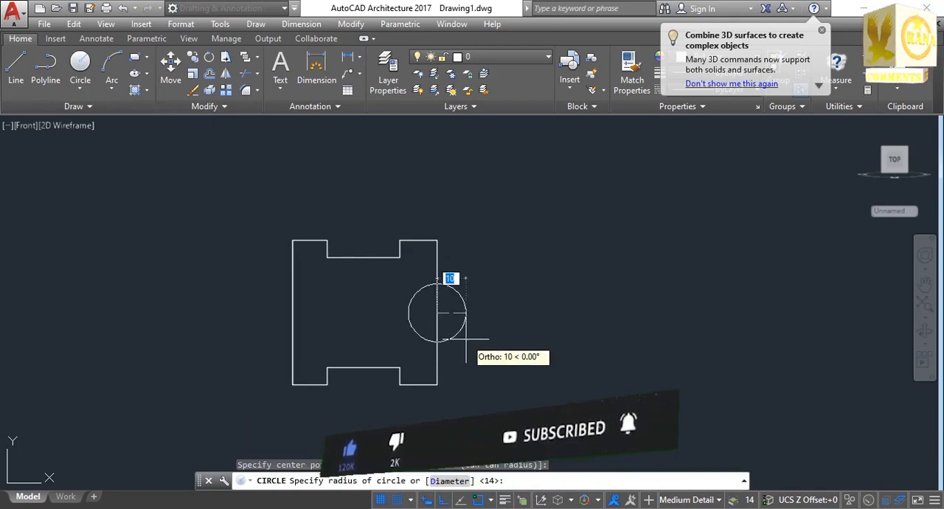
type("7")
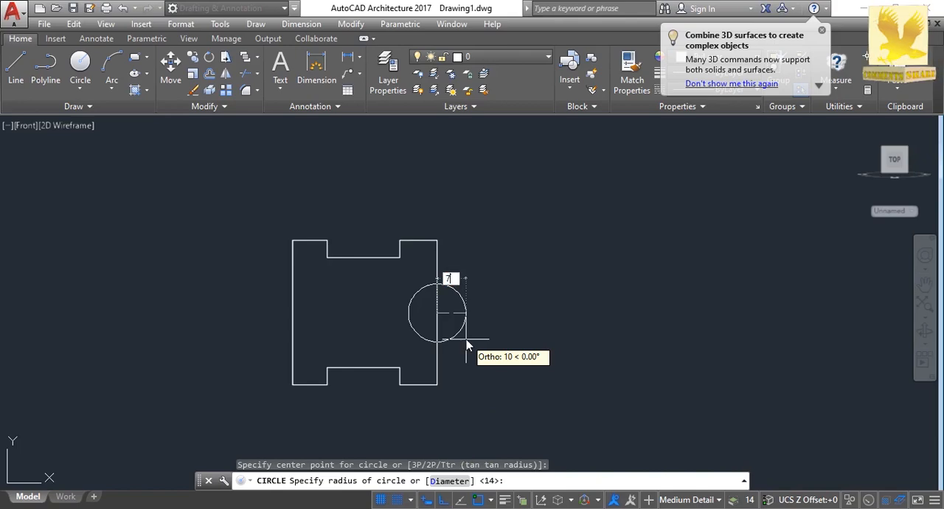
key("Return")
key("Return")
key("Return")
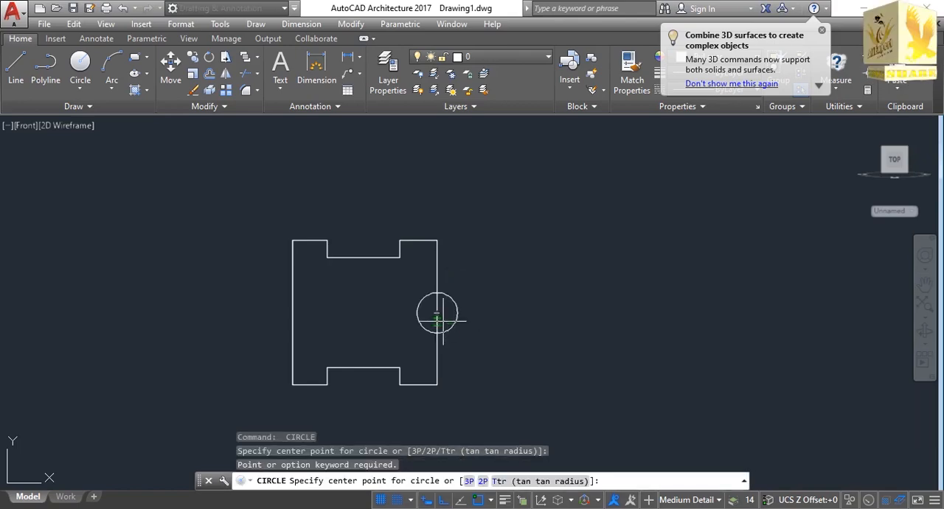
Complete the radius 7 circle and draw a concentric circle of radius 25 on the same centre point.
left_click(437, 313)
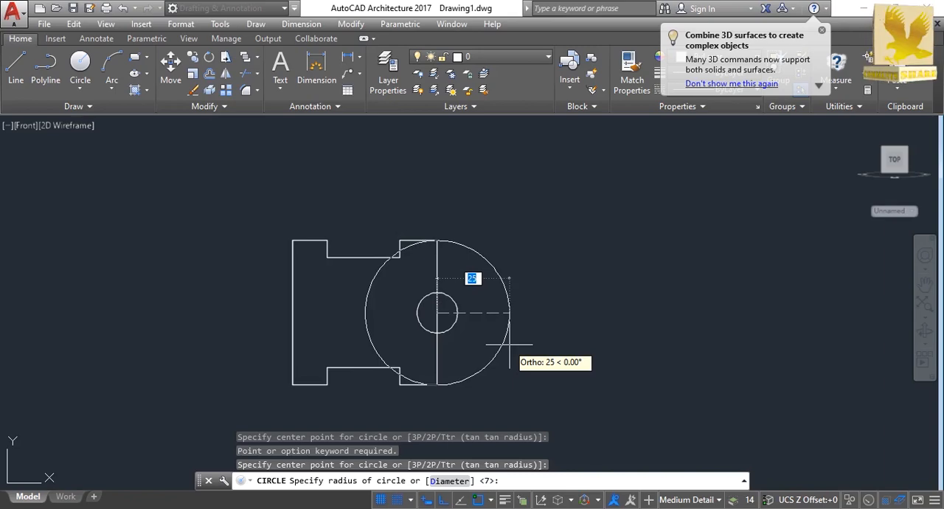
type("25")
key("Return")
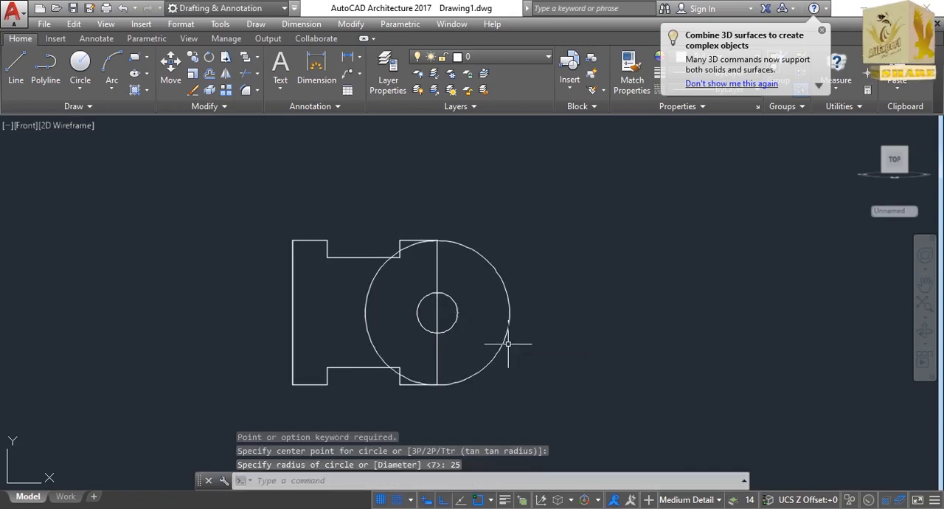
Trim the vertical edge inside the small circle and the part of the radius 25 circle lying within the notched outline.
type("tr")
key("Return")
mouse_move(274, 212)
left_mouse_down()
mouse_move(398, 203)
mouse_move(552, 320)
mouse_move(493, 402)
mouse_move(371, 386)
mouse_move(375, 378)
left_mouse_up()
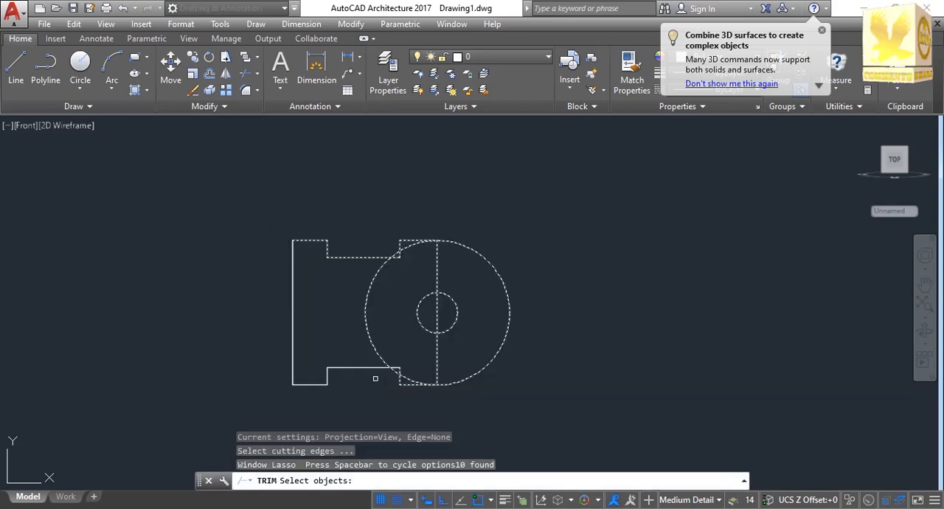
key("Return")
left_click(437, 317)
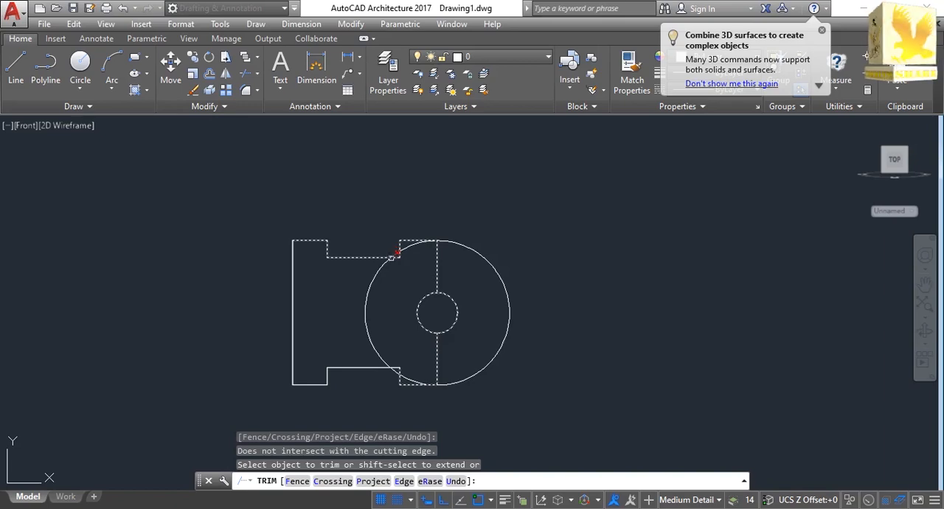
left_click(394, 253)
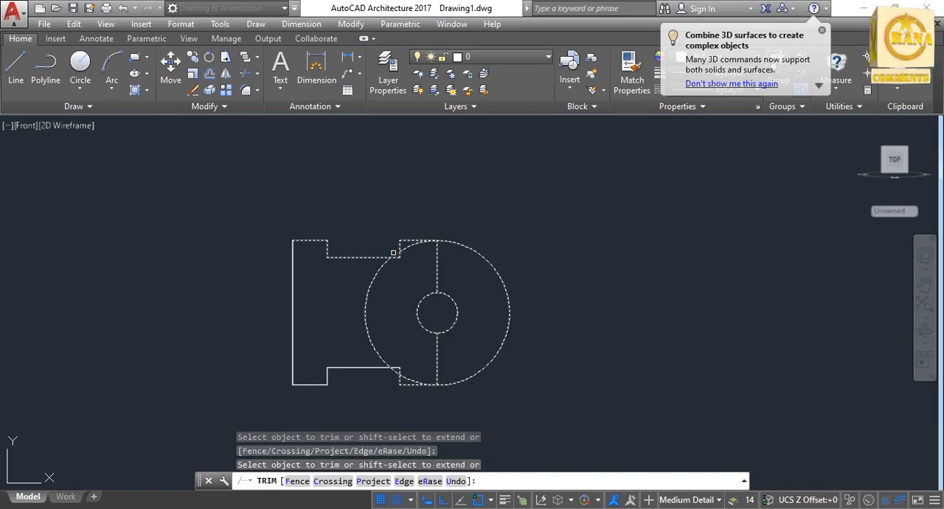
left_click(373, 286)
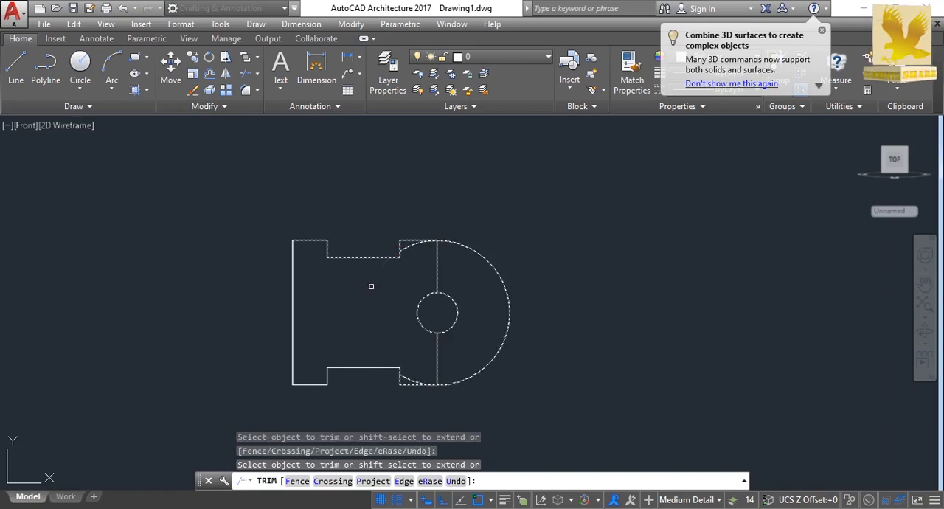
left_click(404, 376)
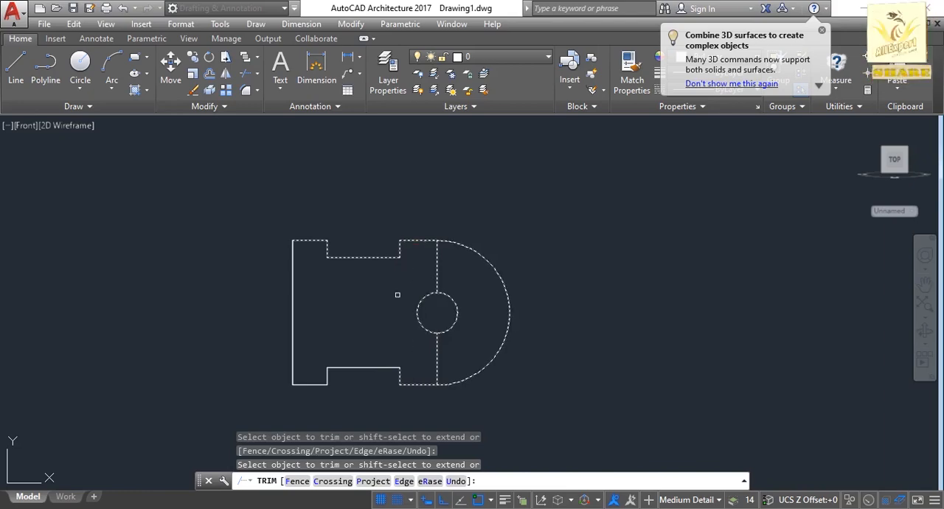
key("Escape")
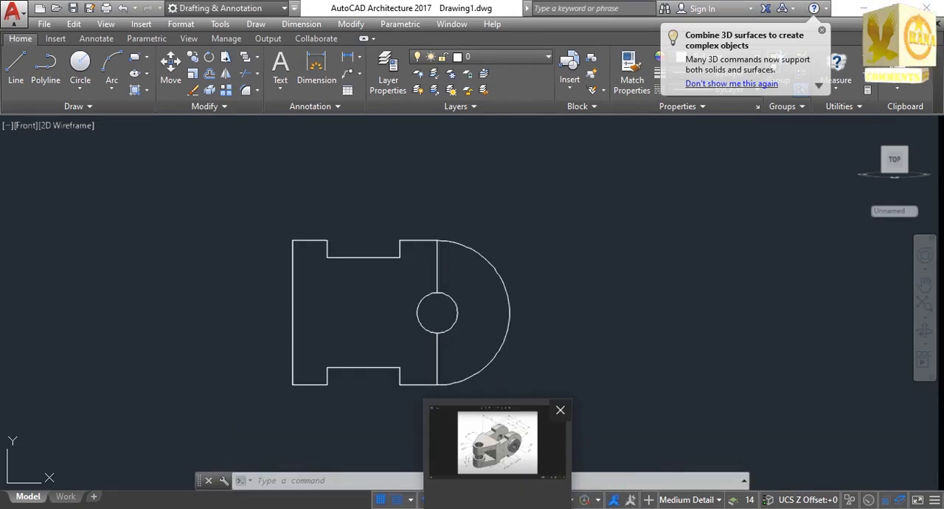
Check the dimensions in the reference image 2.png and, back in AutoCAD, draw a circle of radius 15 concentric with the small circle.
left_click(497, 508)
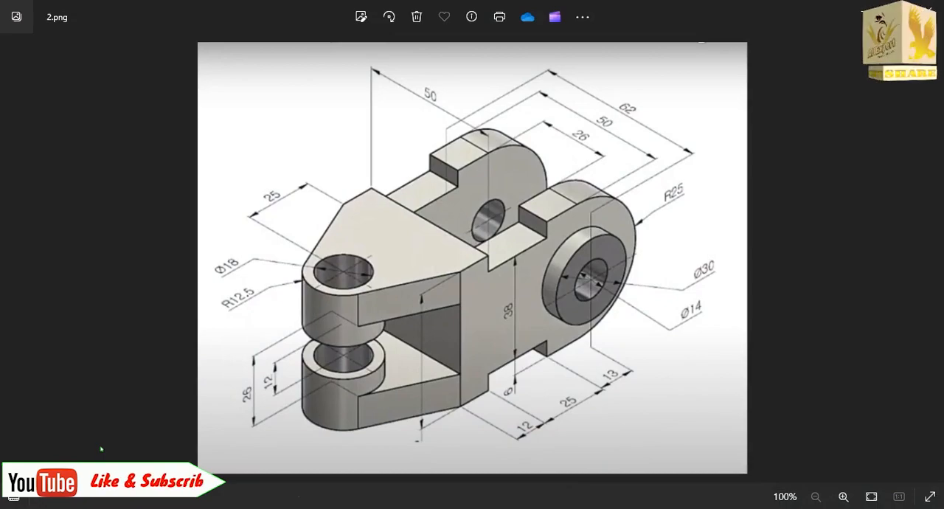
mouse_move(716, 508)
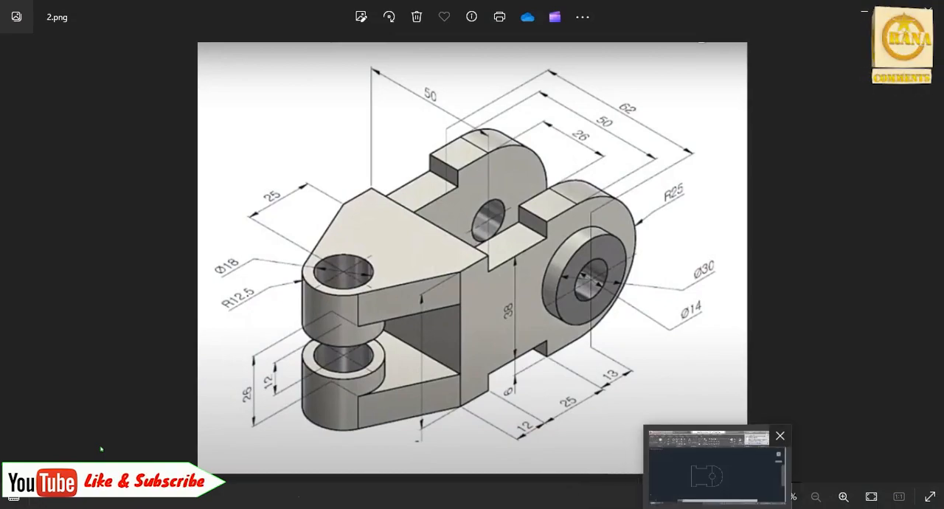
left_click(711, 468)
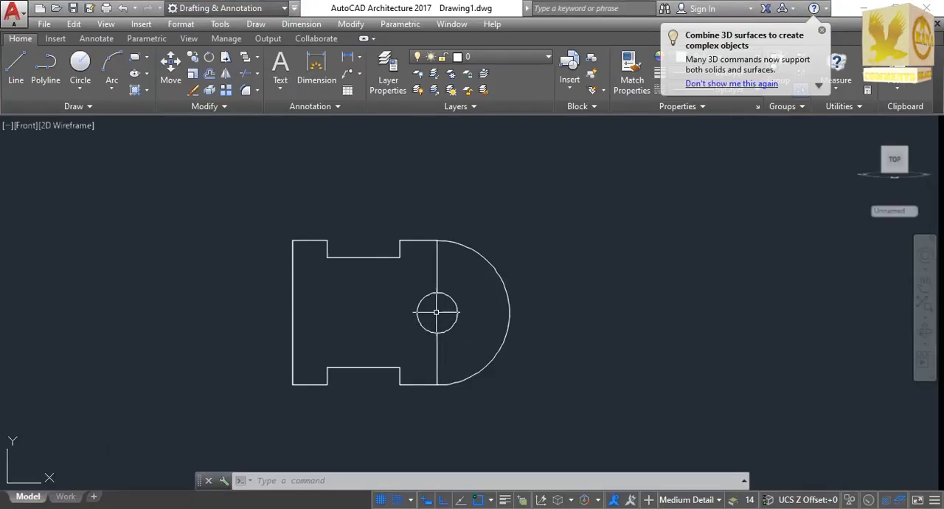
left_click(80, 63)
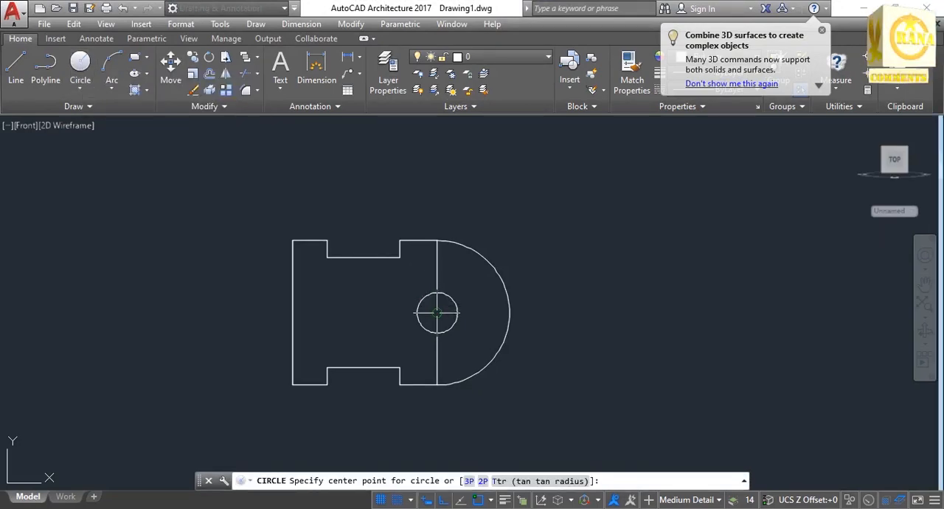
left_click(437, 312)
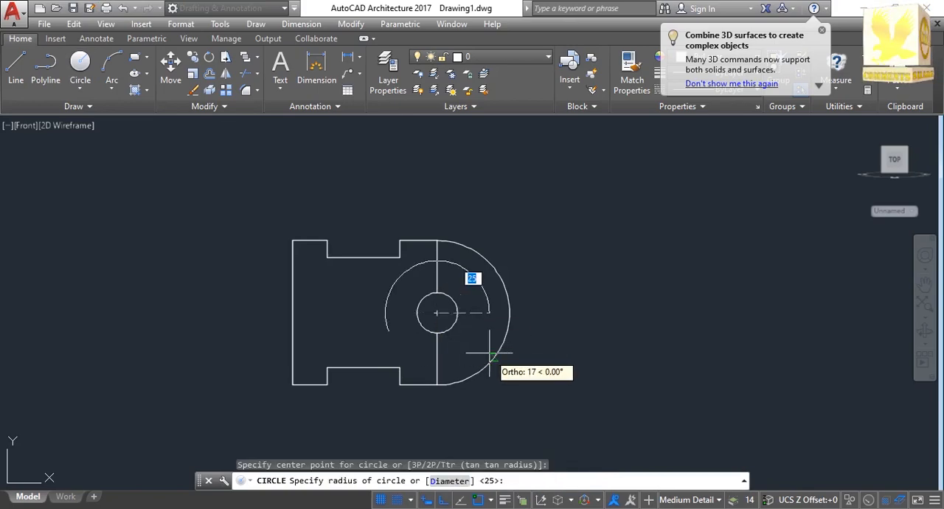
type("1")
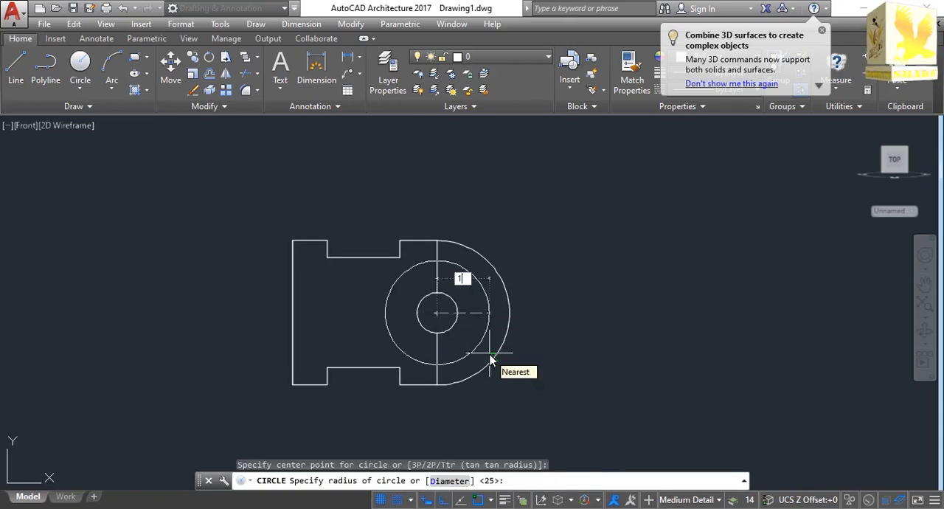
key("Return")
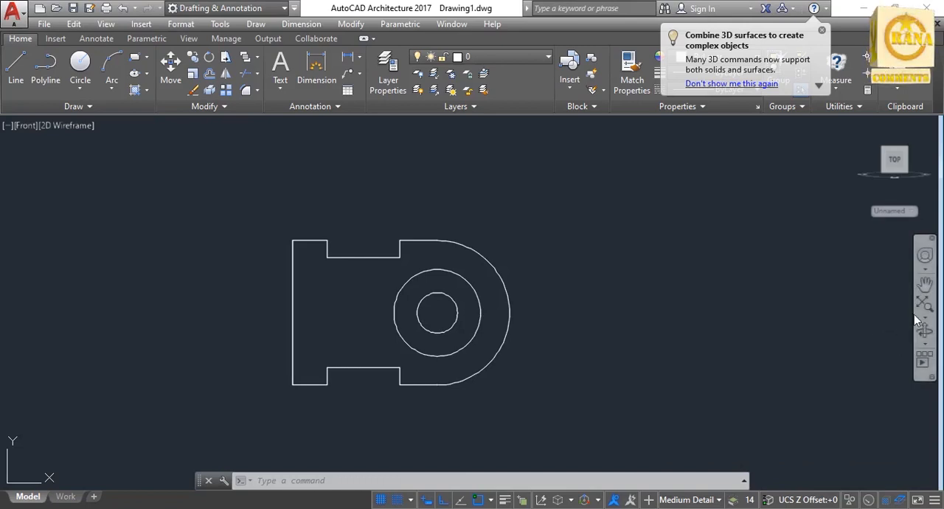
Start a separate outline in the empty area right of the part with a line 50 units down and 12 units left.
left_click(924, 282)
left_click_drag(670, 319, 451, 322)
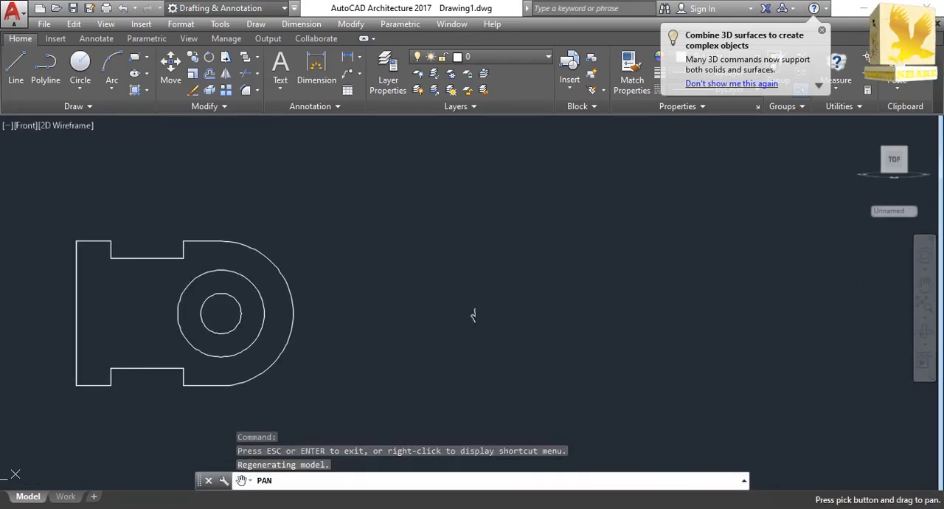
right_click(809, 279)
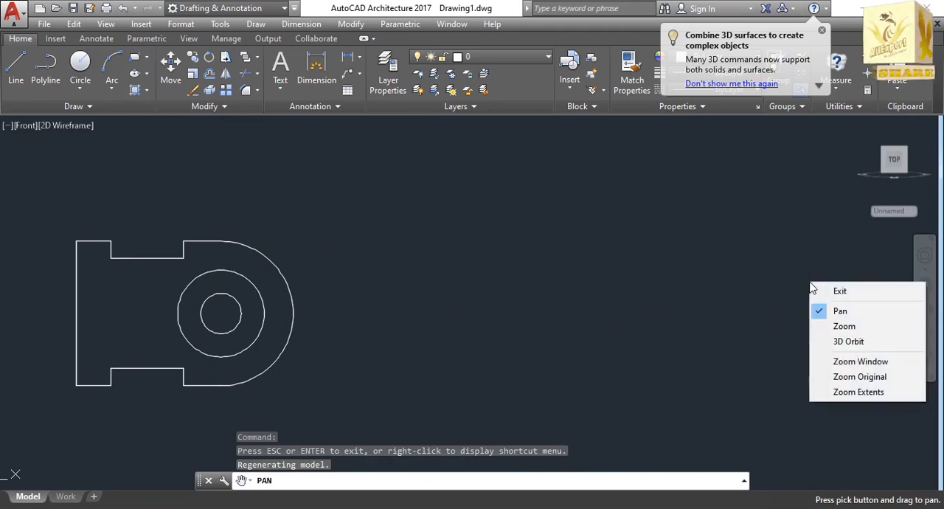
left_click(832, 287)
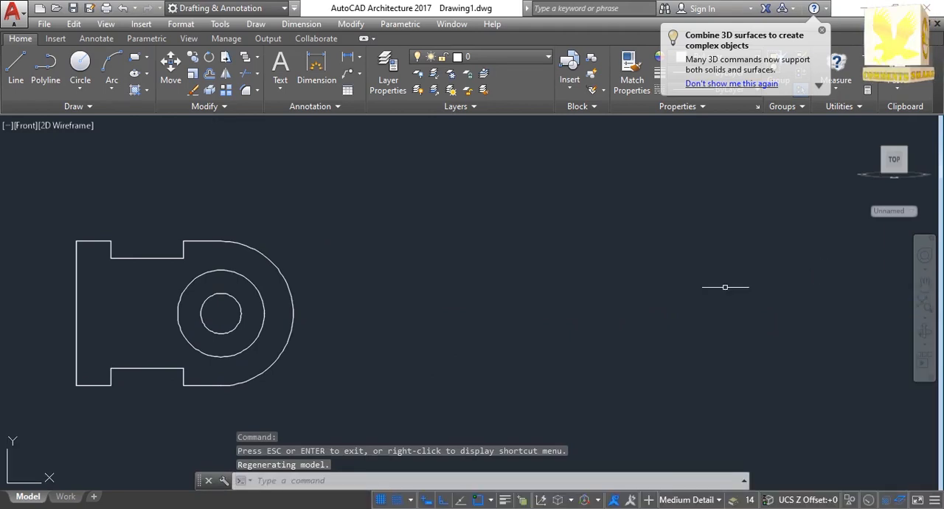
type("LIN")
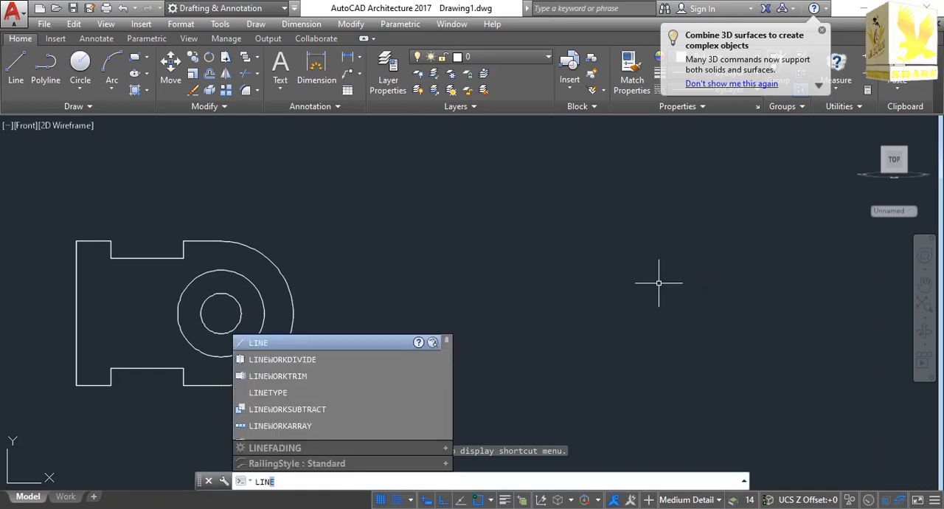
key("Return")
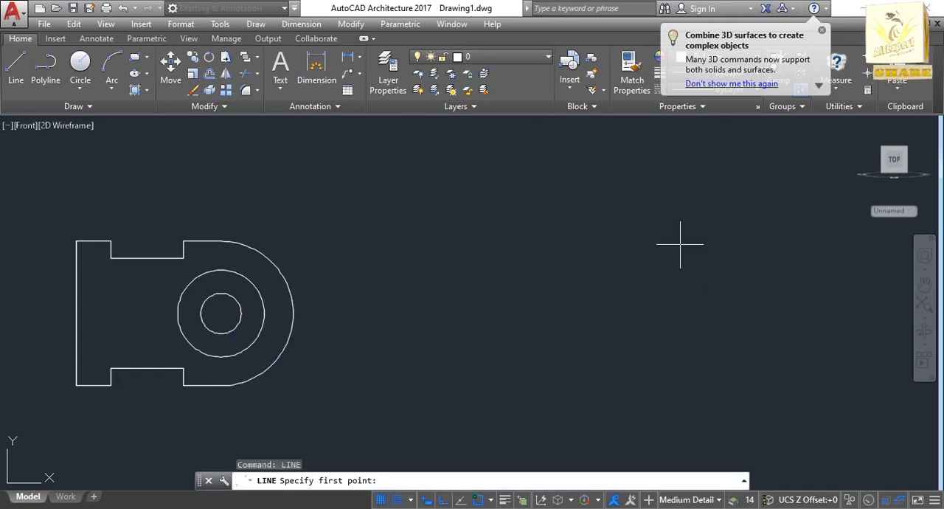
left_click(680, 243)
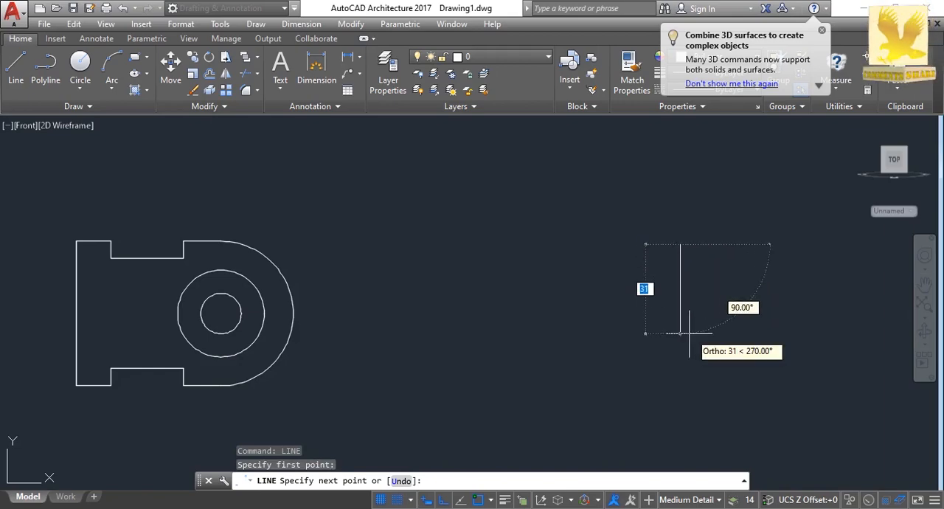
type("50")
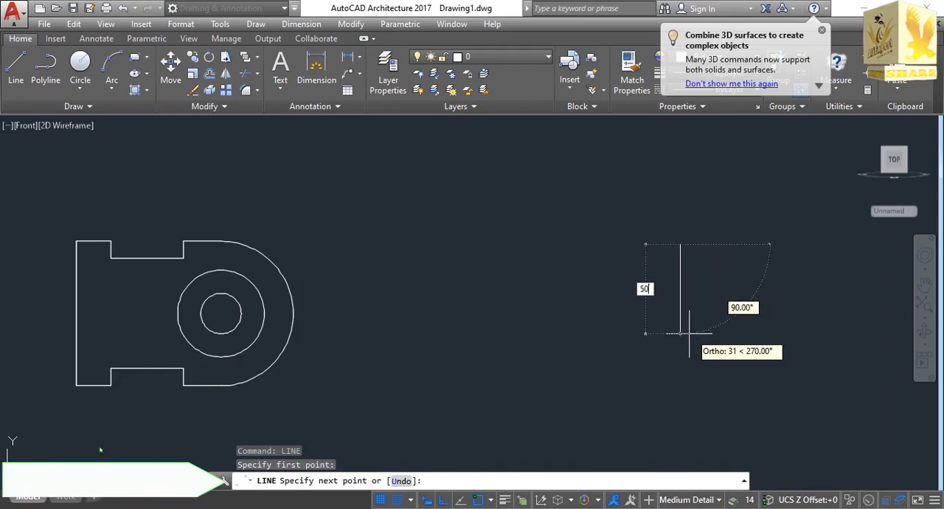
key("Return")
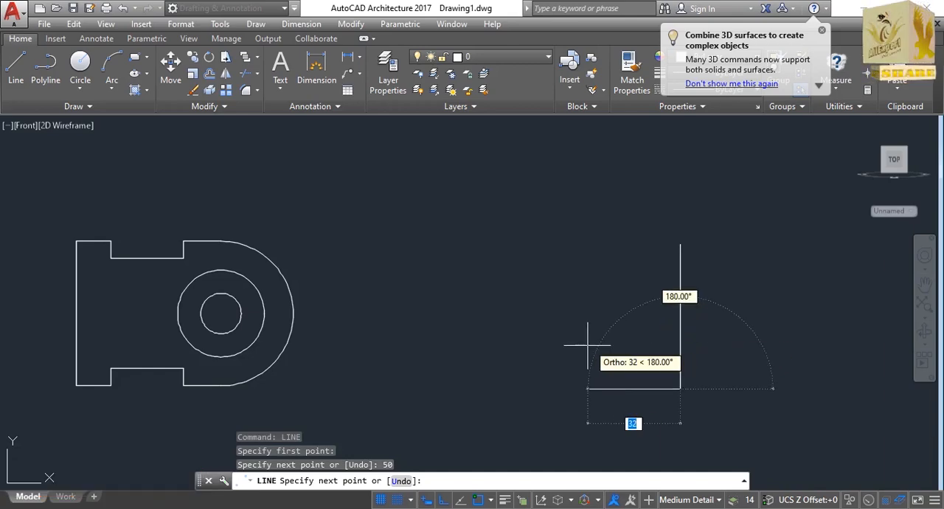
type("12")
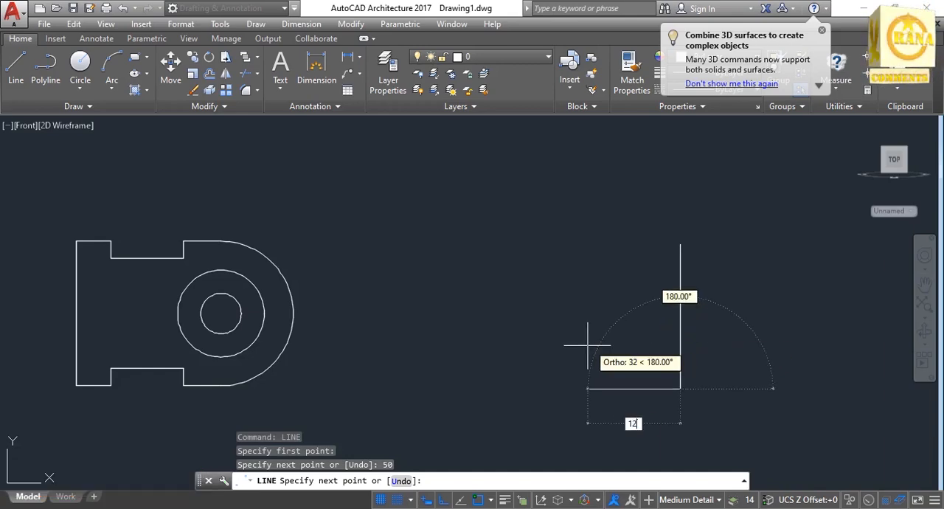
key("Return")
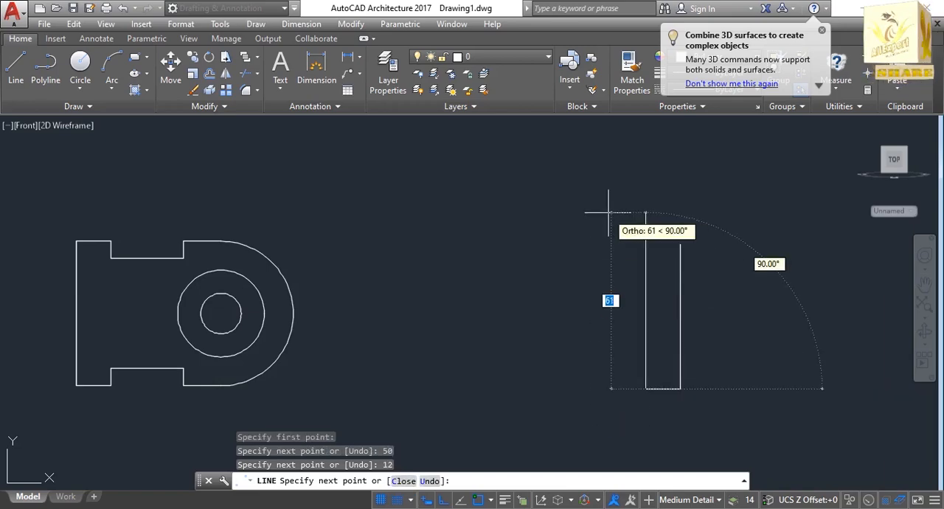
Close the new rectangle with a segment 50 units up and another 12 units right.
type("50")
key("Return")
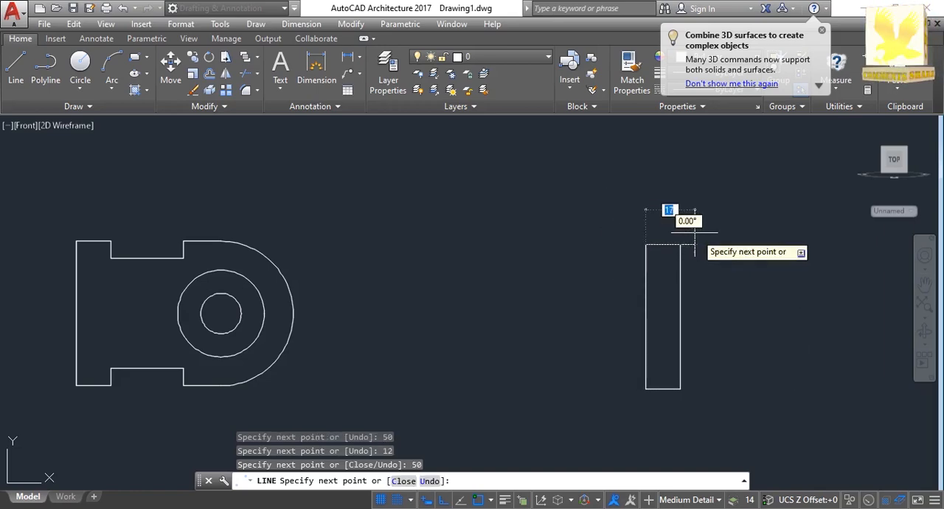
type("12")
key("Return")
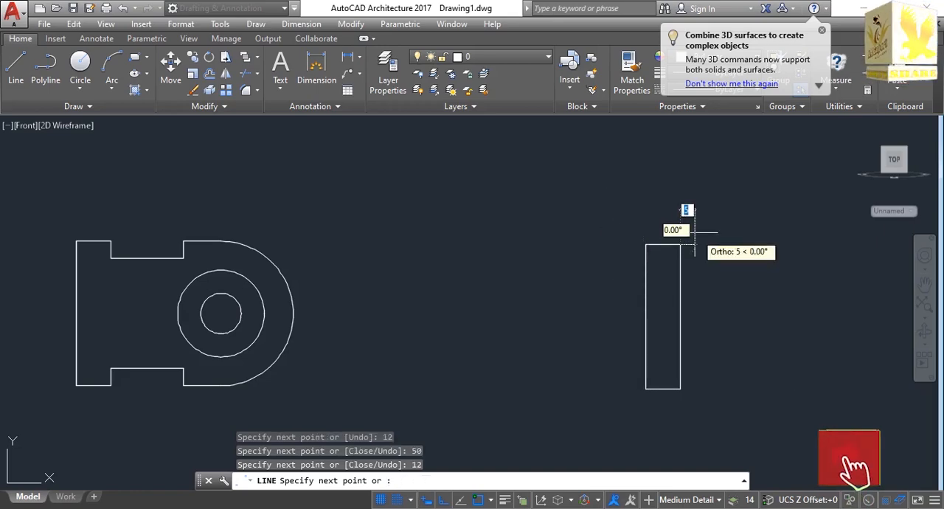
key("Return")
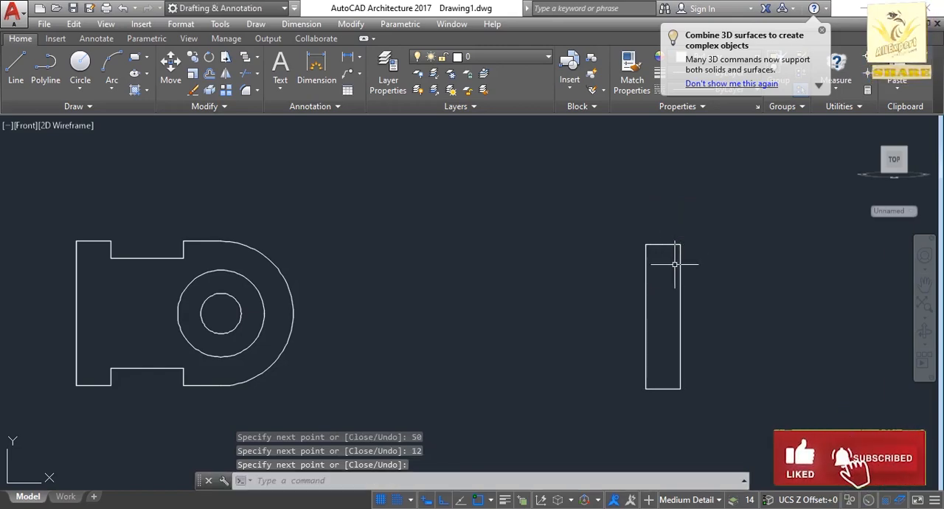
Draw a horizontal line 25 units to the left from the midpoint of the rectangle's left edge.
key("Return")
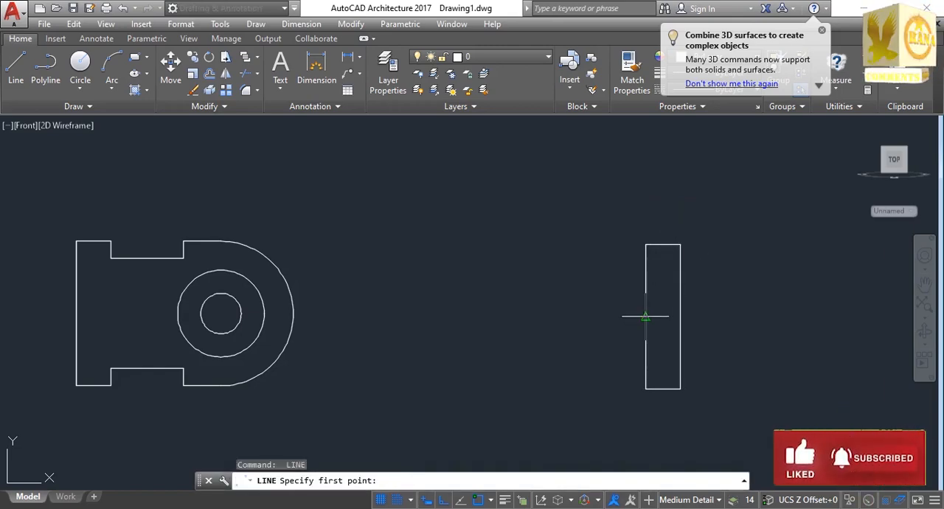
left_click(645, 318)
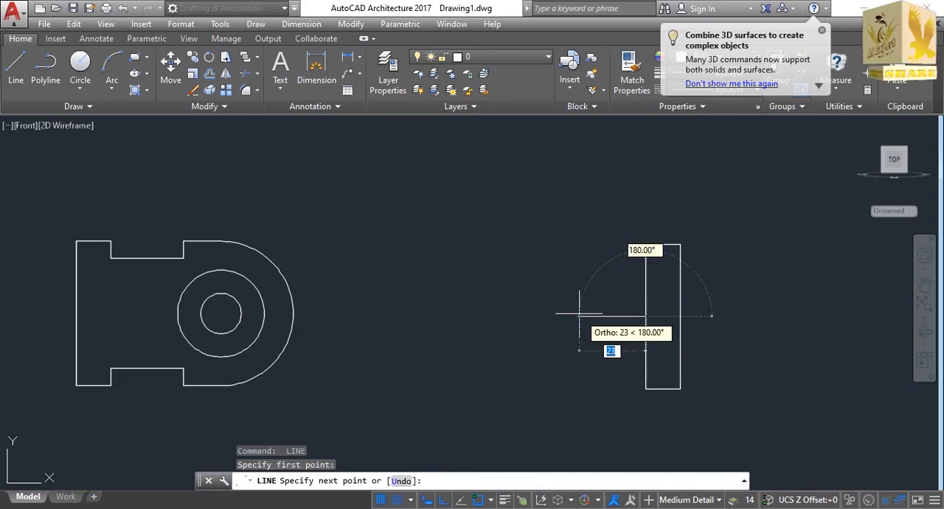
type("2")
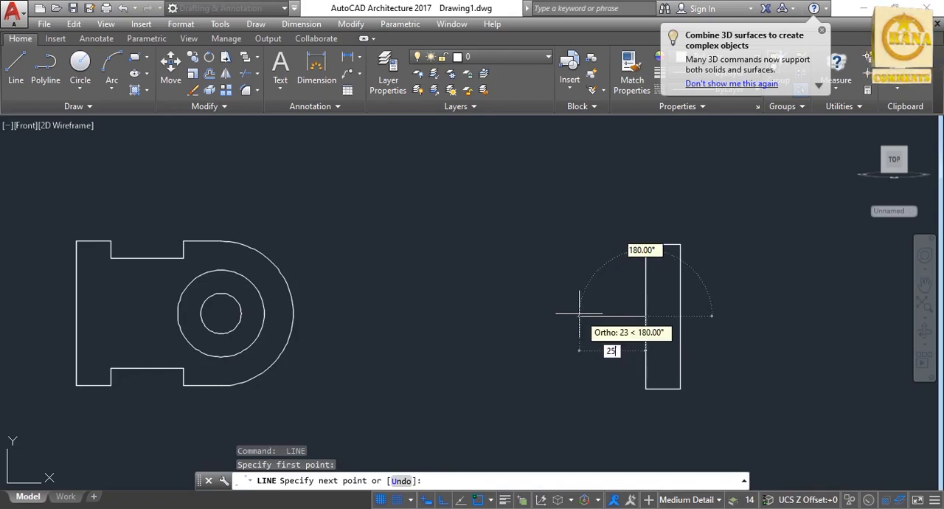
type("5")
key("Return")
key("Return")
Draw a circle of radius 9 centred on the free end of the 25-unit horizontal line.
type("c")
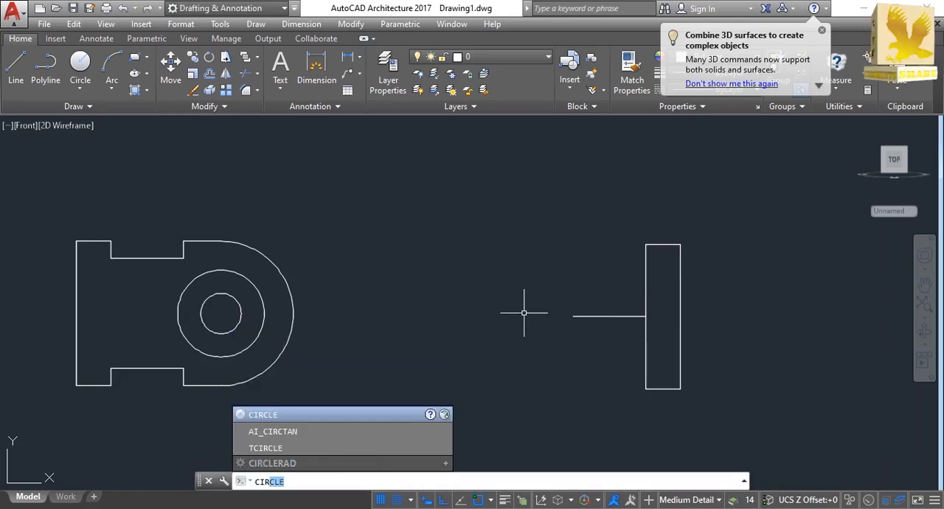
key("Return")
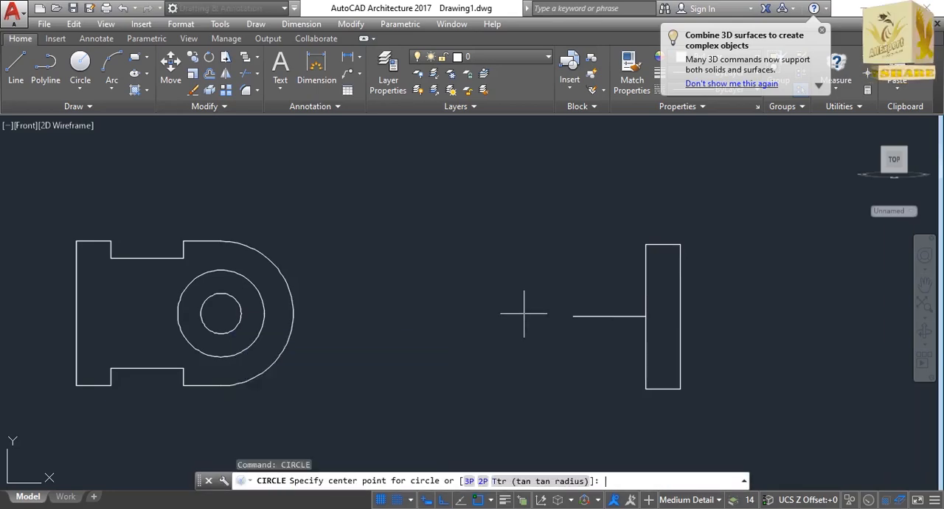
left_click(573, 316)
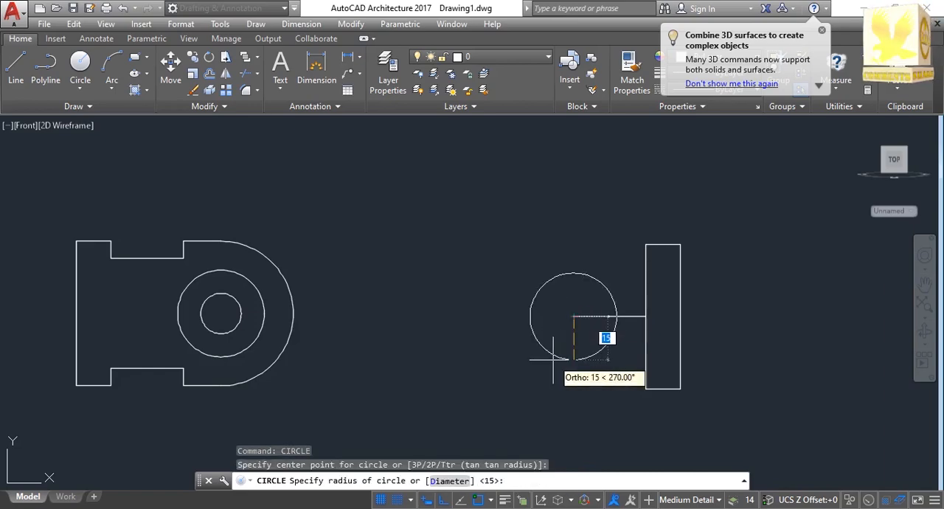
type("9")
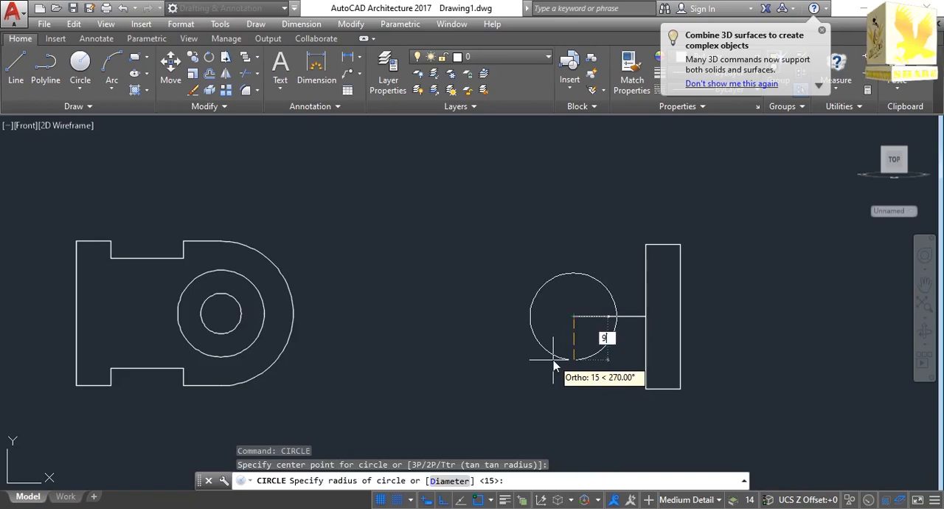
key("Return")
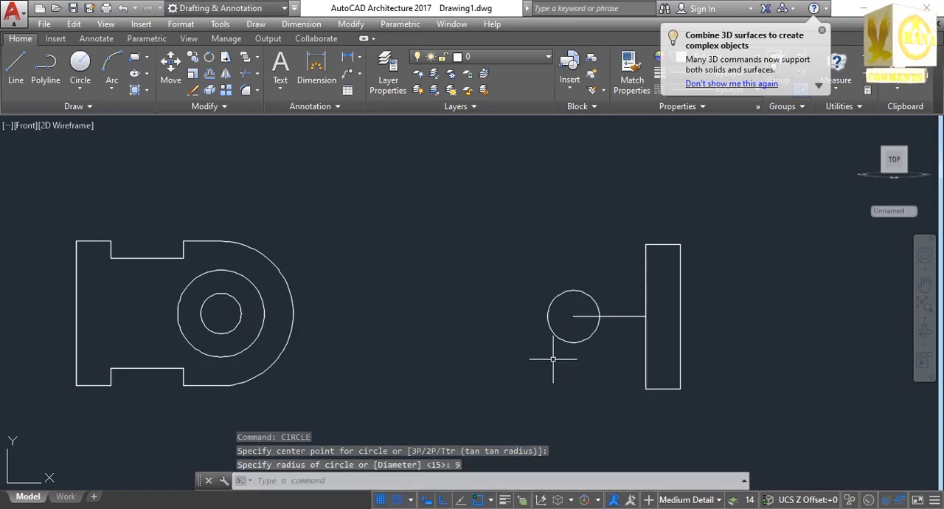
Draw a circle of radius 12.5 concentric with the radius 9 circle.
key("Return")
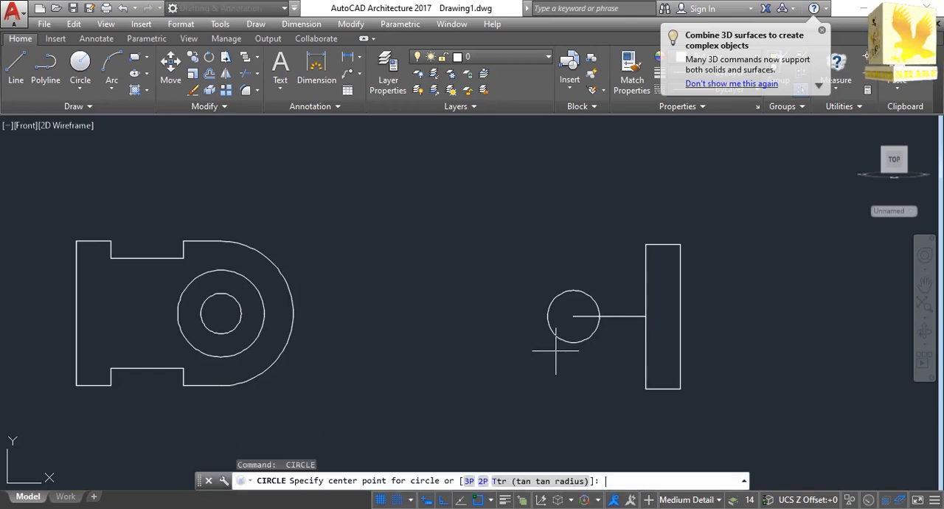
left_click(573, 316)
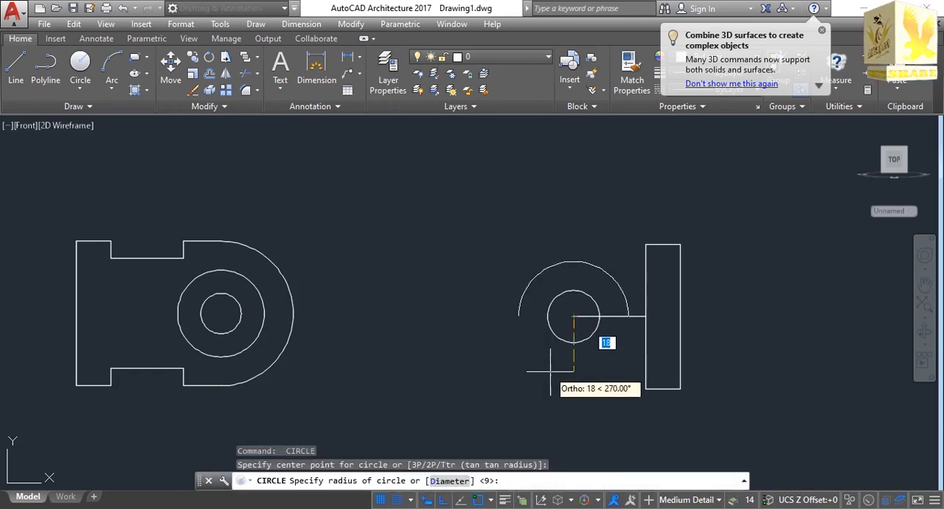
type("12")
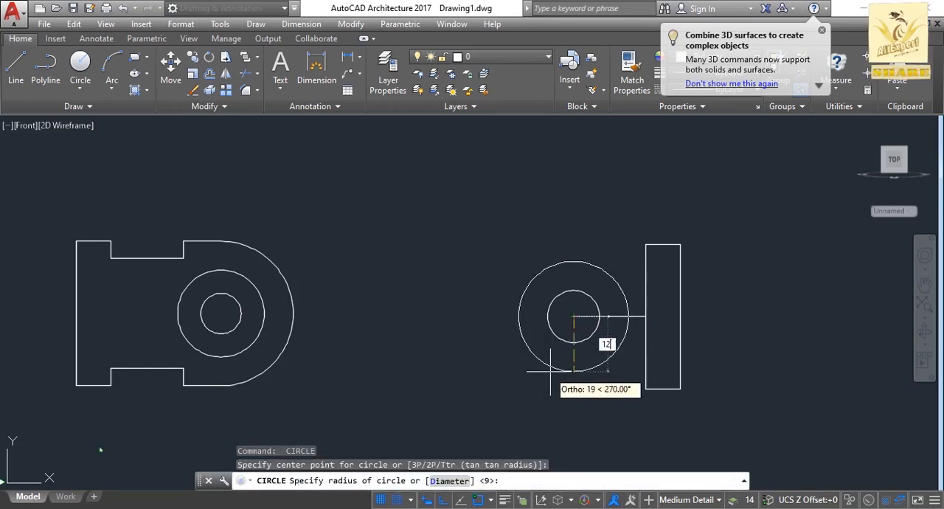
type(".5")
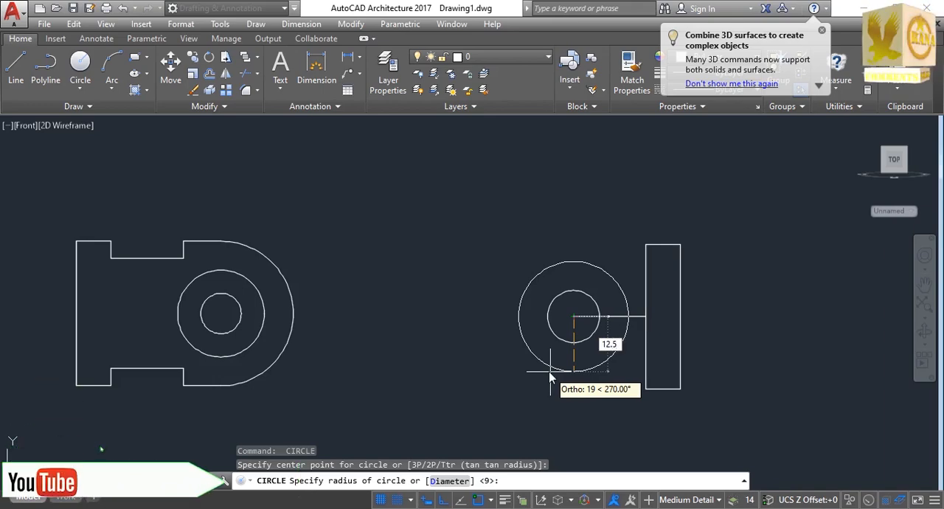
key("Return")
Turn ortho mode off and draw a line from the rectangle's upper-left corner tangent to the upper side of the outer circle.
type("l")
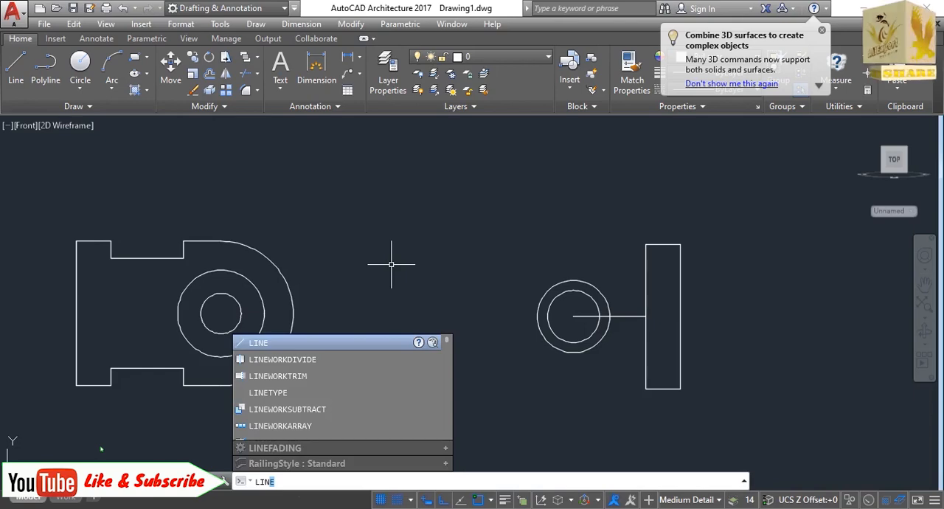
key("Return")
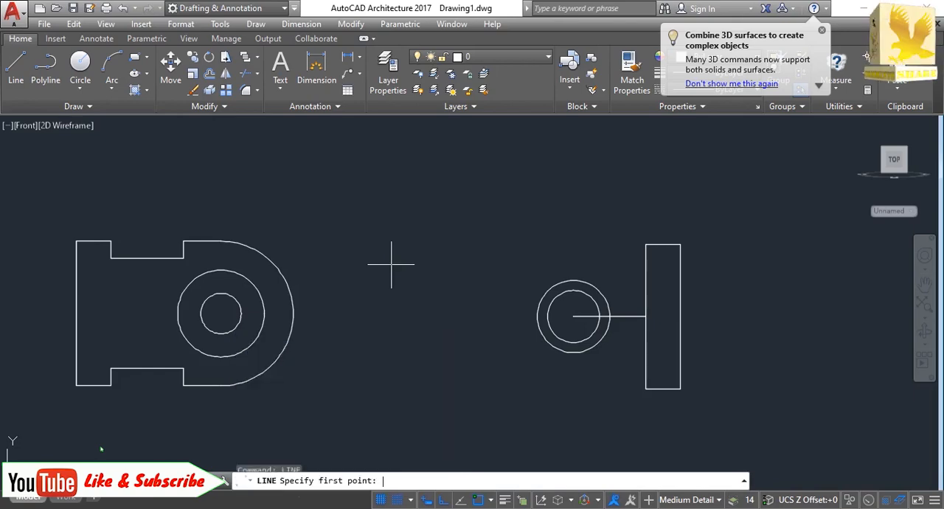
left_click(645, 243)
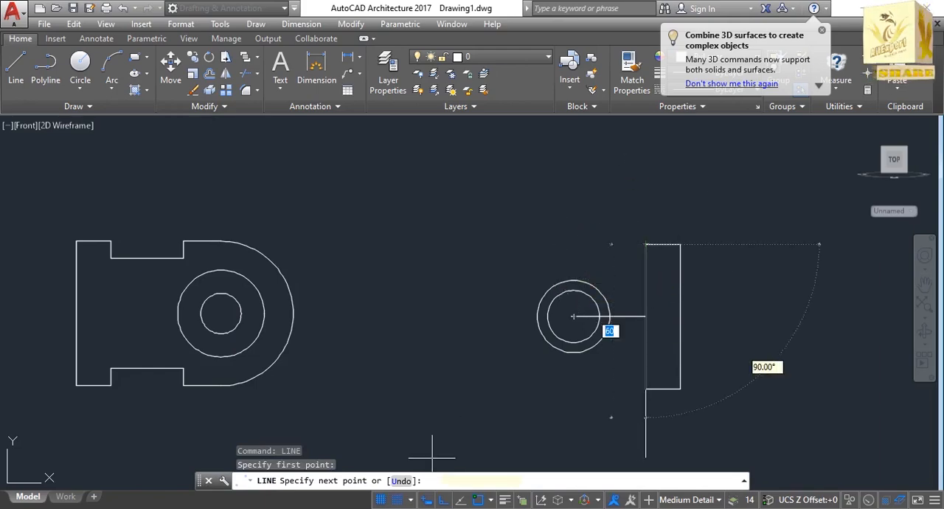
left_click(443, 501)
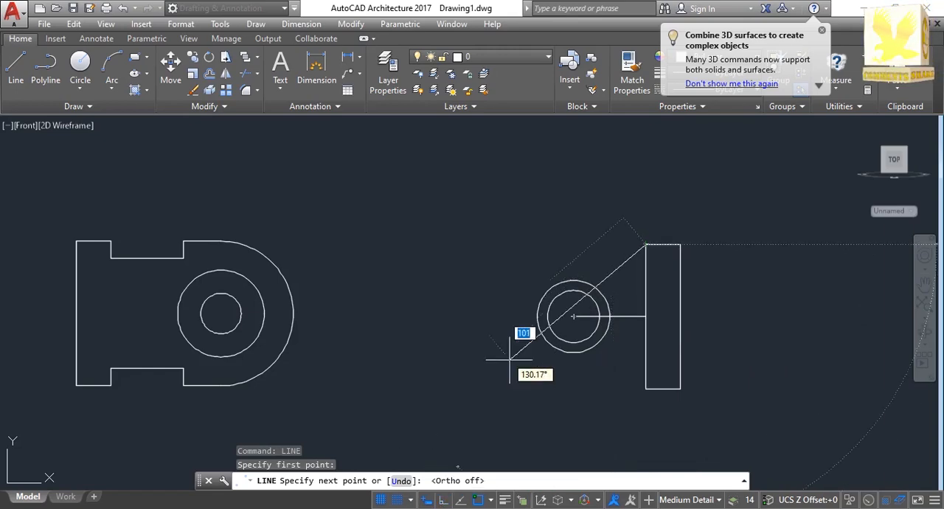
left_click(555, 282)
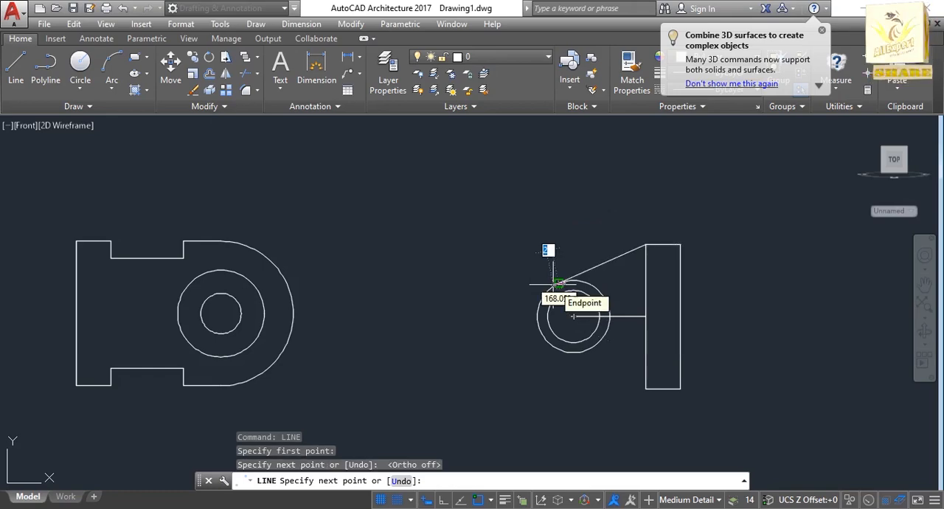
key("Return")
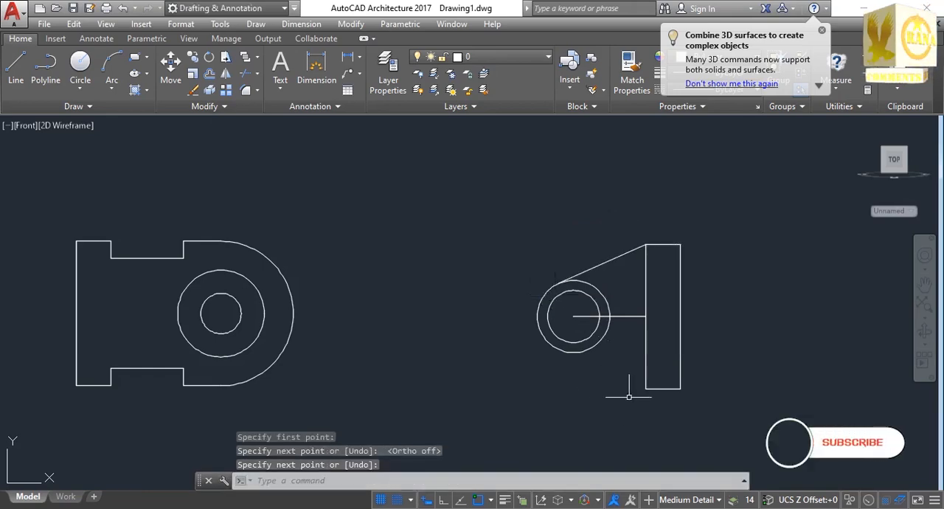
Draw a line from the rectangle's lower-left corner tangent to the lower side of the radius 12.5 circle.
key("Return")
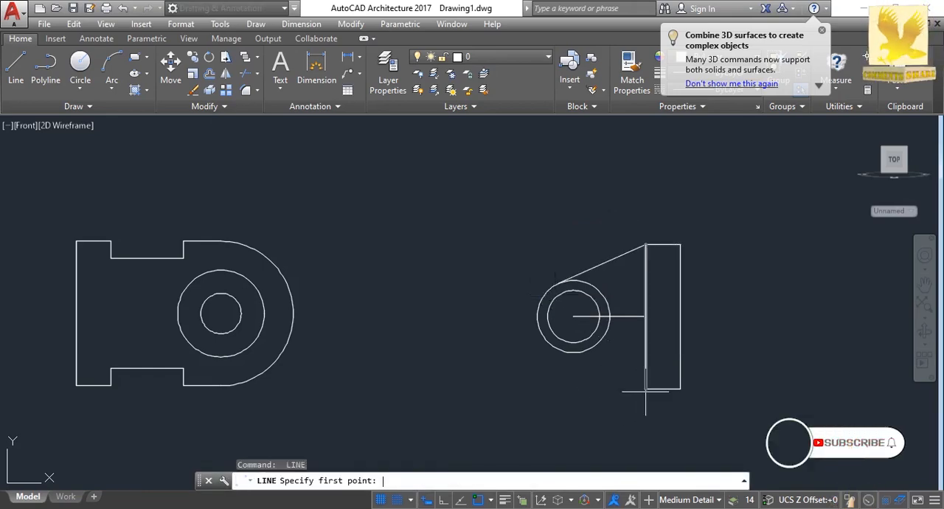
left_click(645, 389)
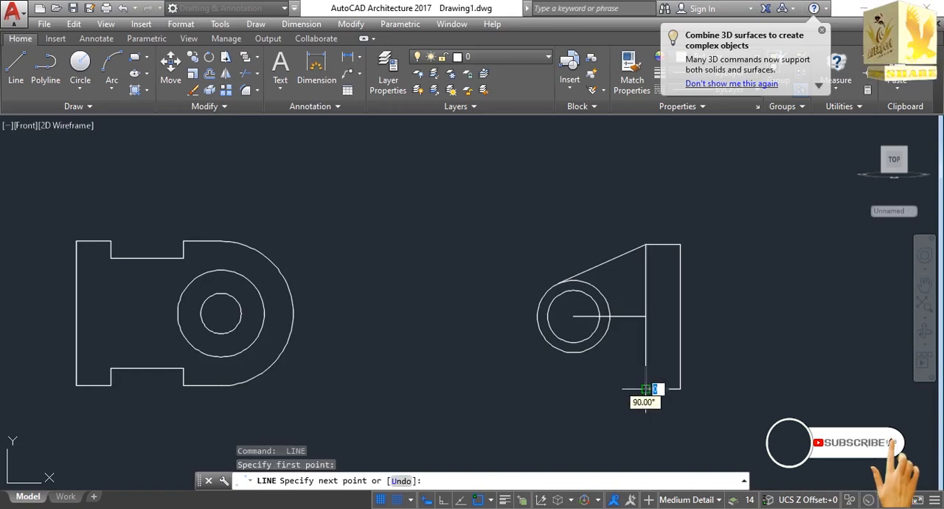
left_click(565, 353)
key("Return")
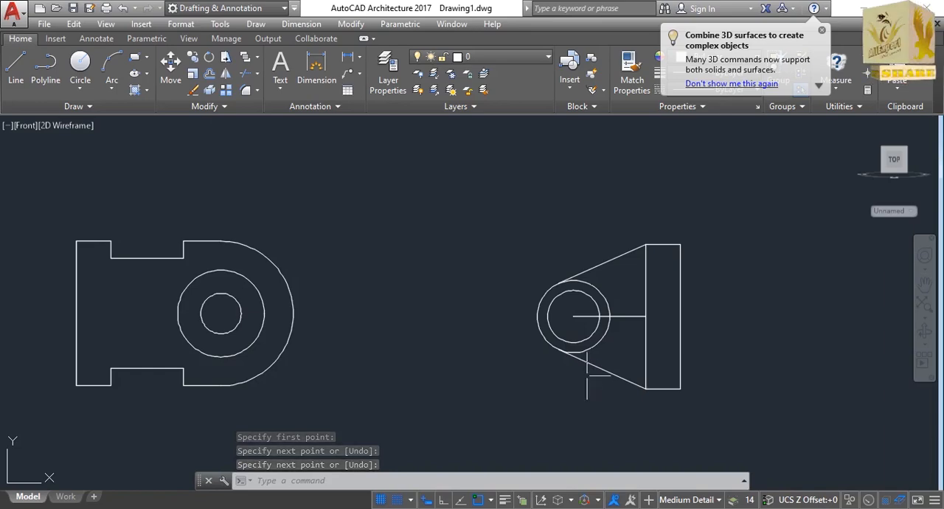
Trim the horizontal centre line outside the radius 9 circle and the upper half of the rectangle's left edge.
type("t")
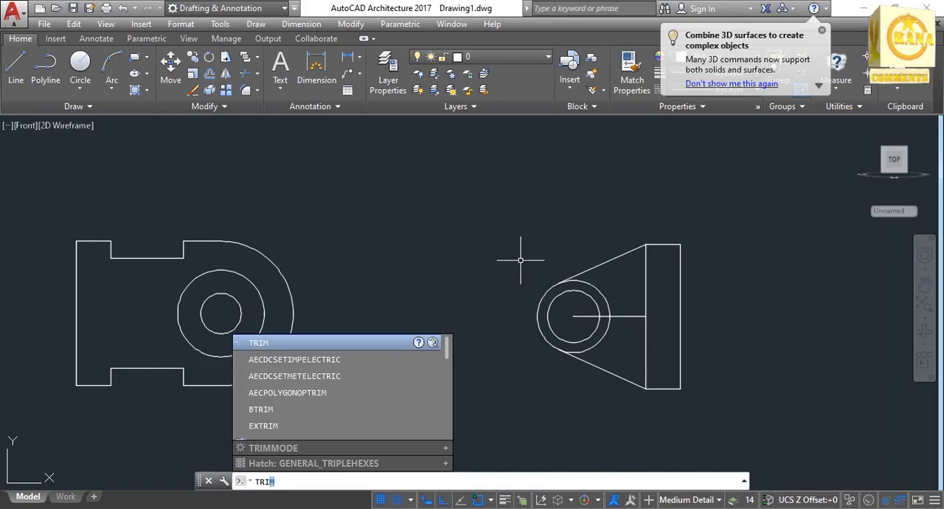
type("rim")
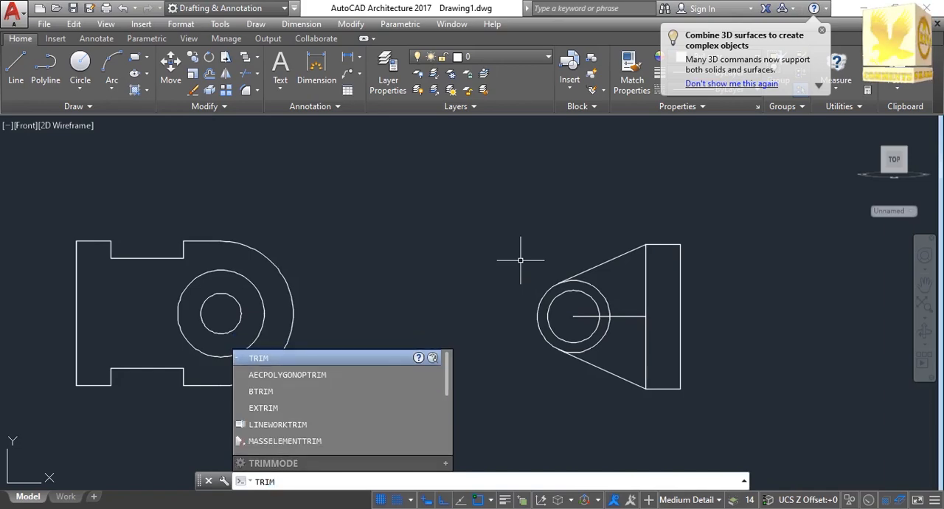
key("Return")
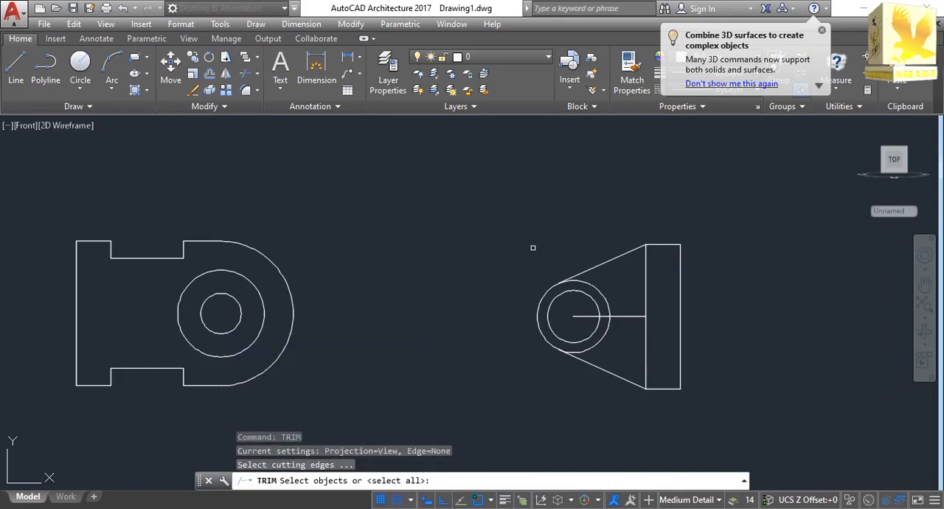
mouse_move(539, 214)
left_mouse_down()
mouse_move(625, 204)
mouse_move(714, 222)
mouse_move(735, 291)
mouse_move(730, 332)
mouse_move(708, 413)
mouse_move(661, 459)
mouse_move(563, 415)
mouse_move(511, 361)
left_mouse_up()
key("Return")
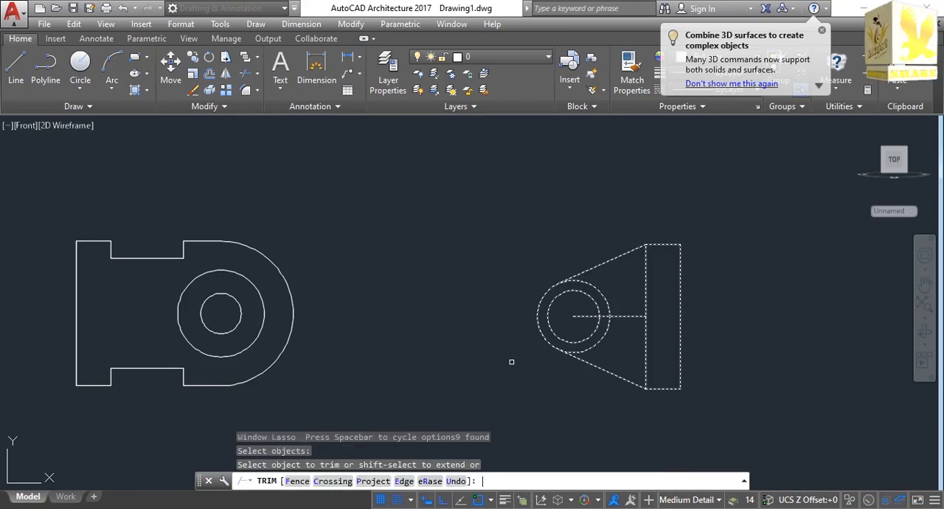
left_click(628, 316)
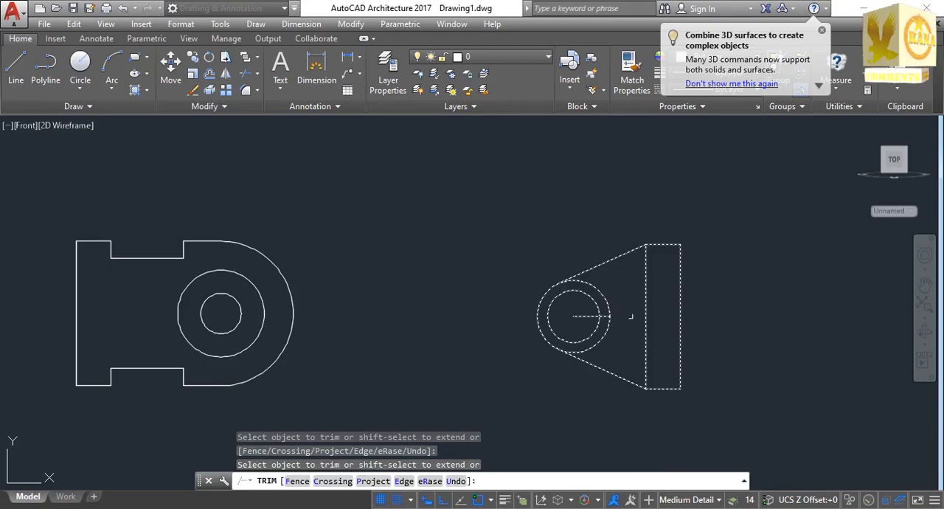
left_click(647, 311)
left_click(609, 305)
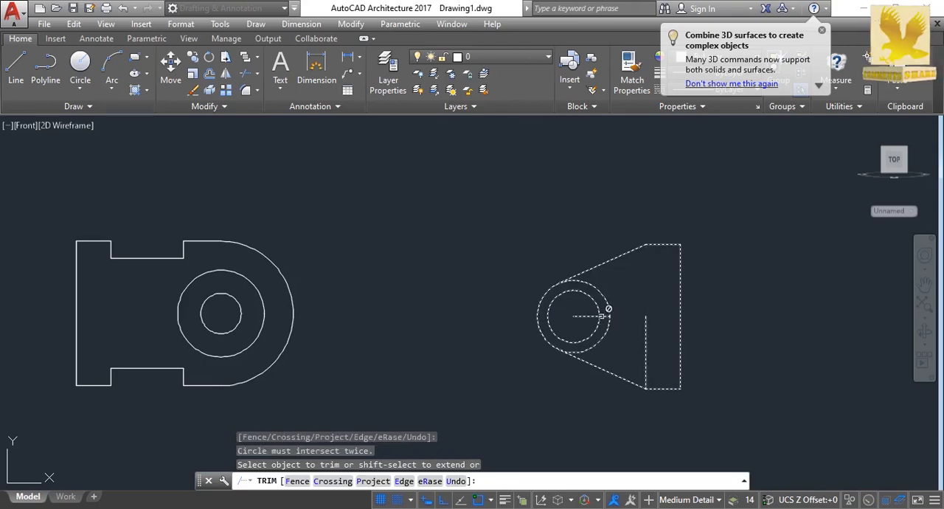
left_click(602, 315)
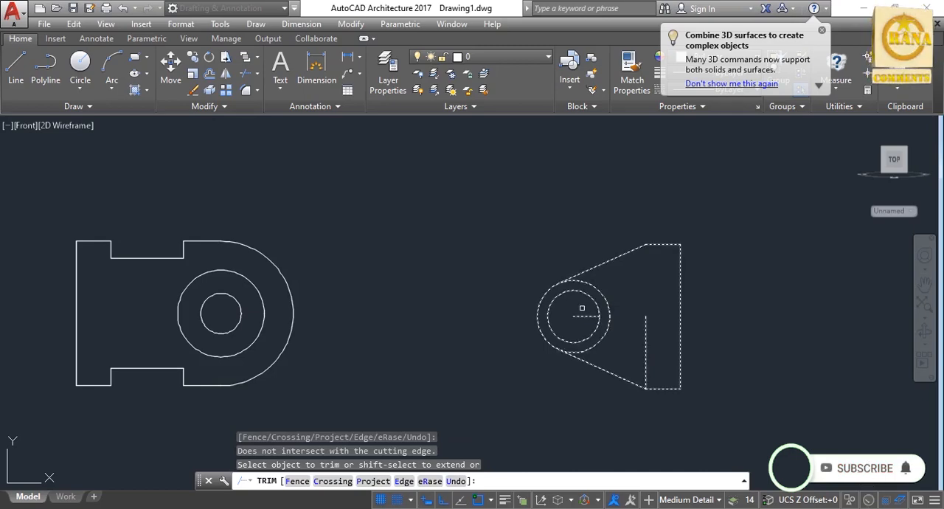
Trim away the part of the radius 12.5 circle that lies inside the arm between the two tangent lines.
left_click(599, 306)
left_click(606, 304)
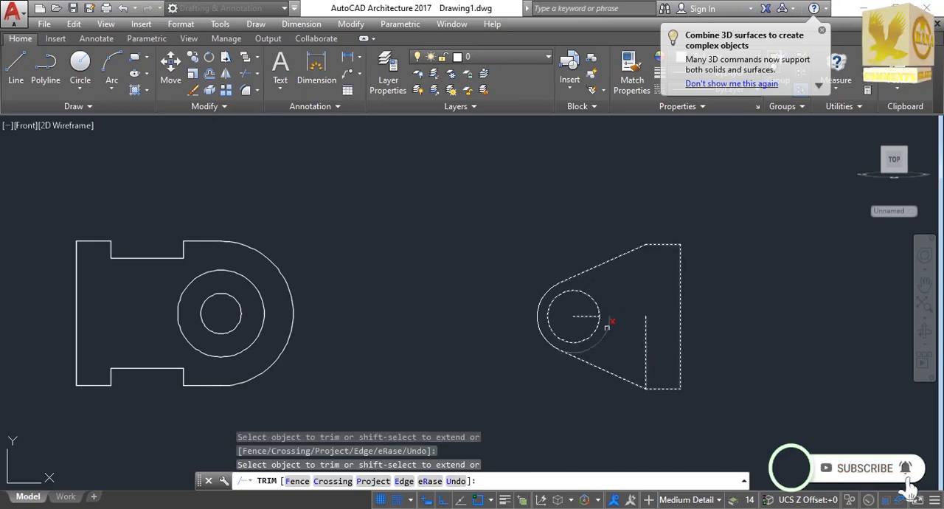
left_click(601, 326)
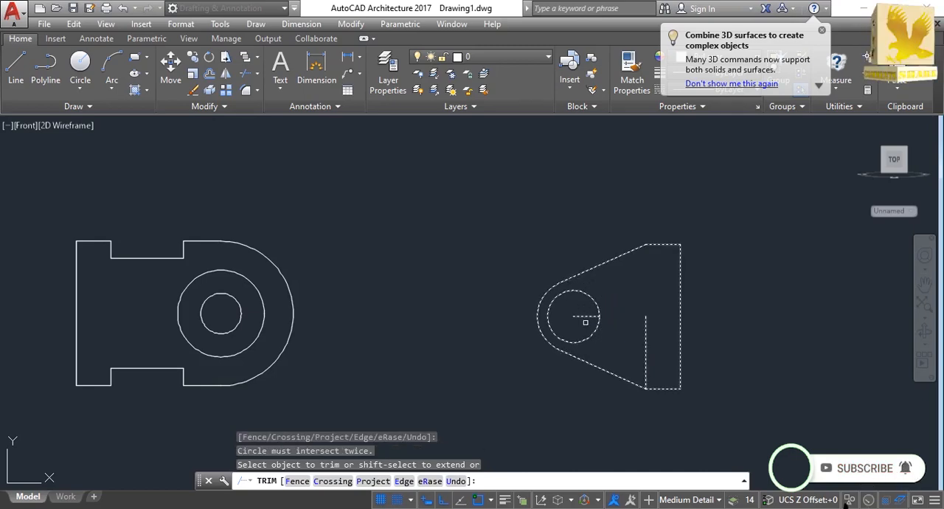
left_click(583, 316)
left_click(592, 335)
left_click(645, 369)
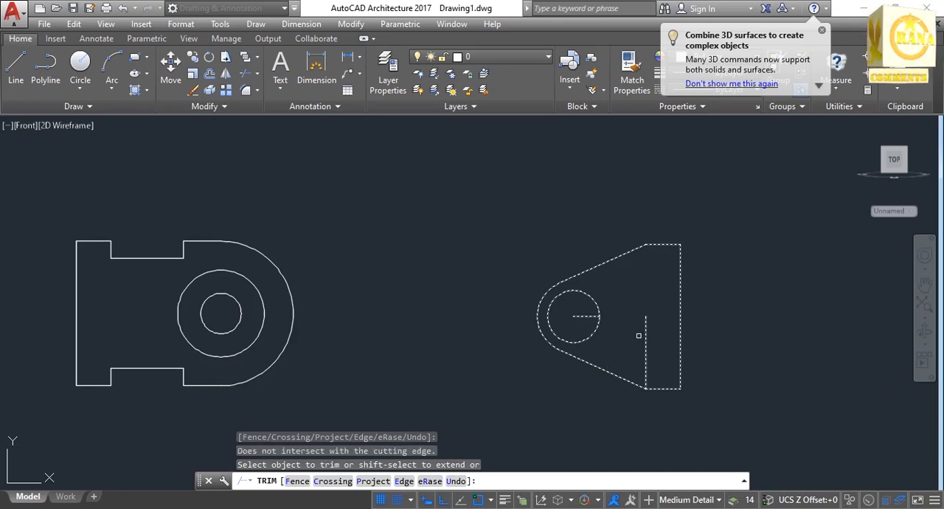
key("Return")
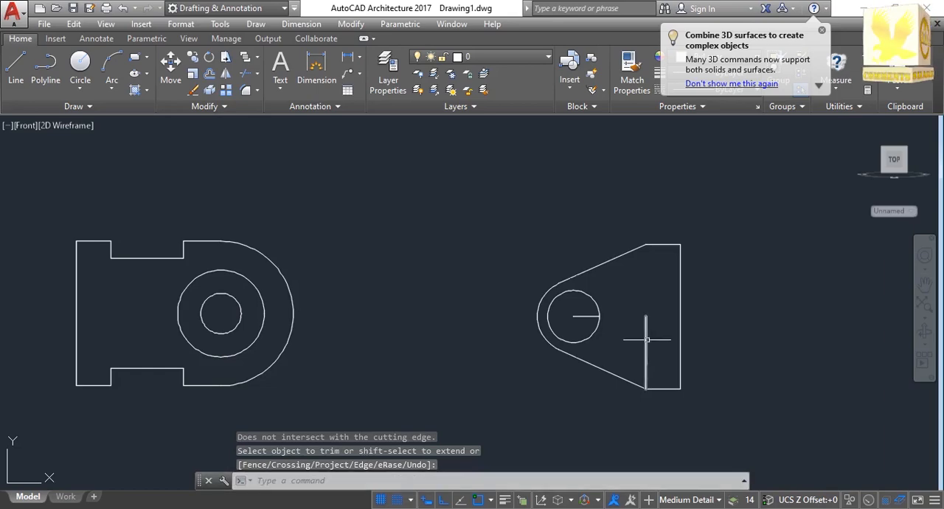
Erase the leftover lower half of the rectangle's left edge and the short line inside the radius 9 circle.
left_click(646, 339)
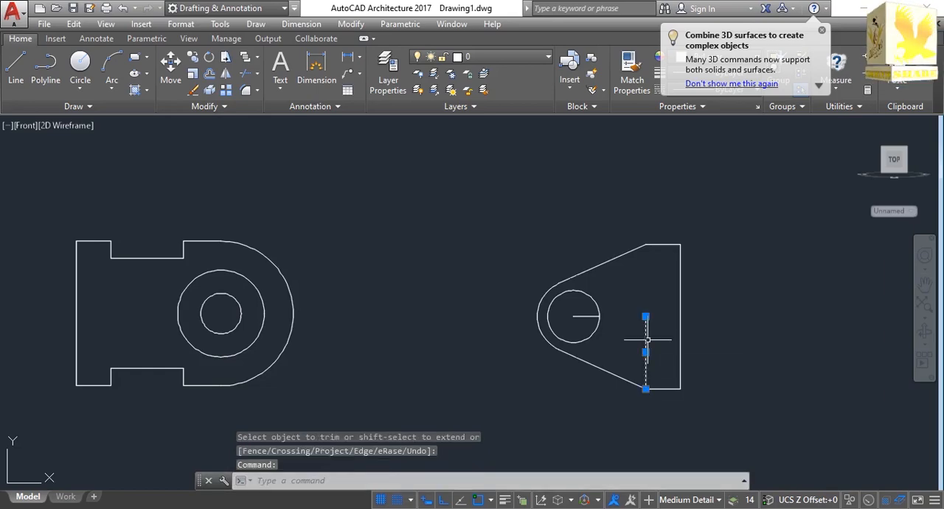
key("Delete")
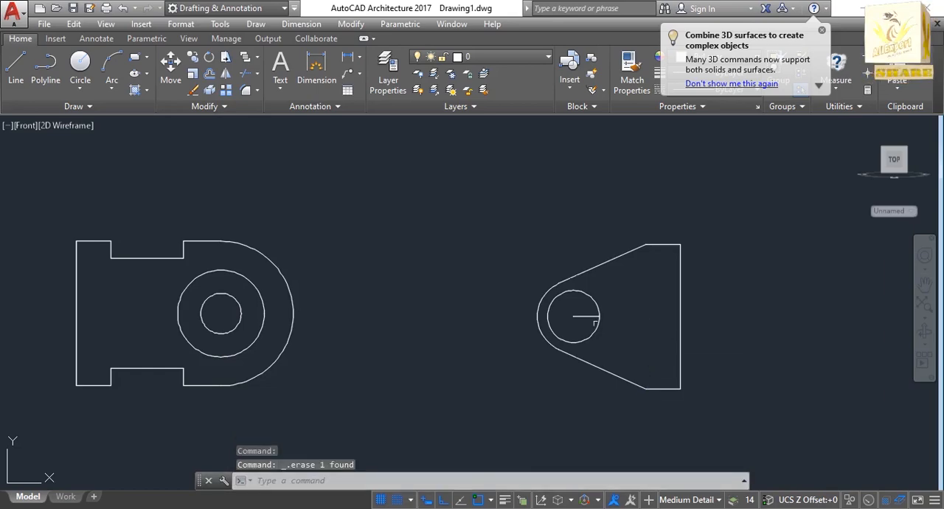
left_click(577, 317)
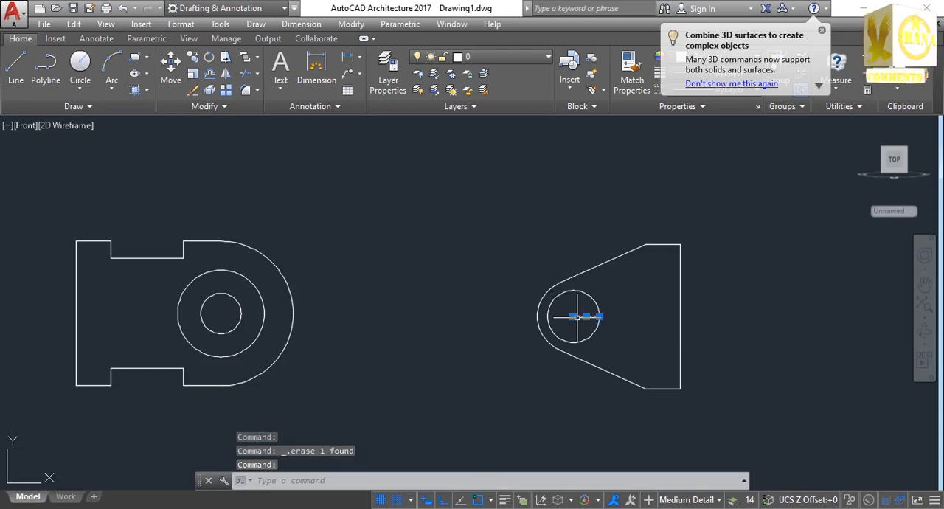
key("Delete")
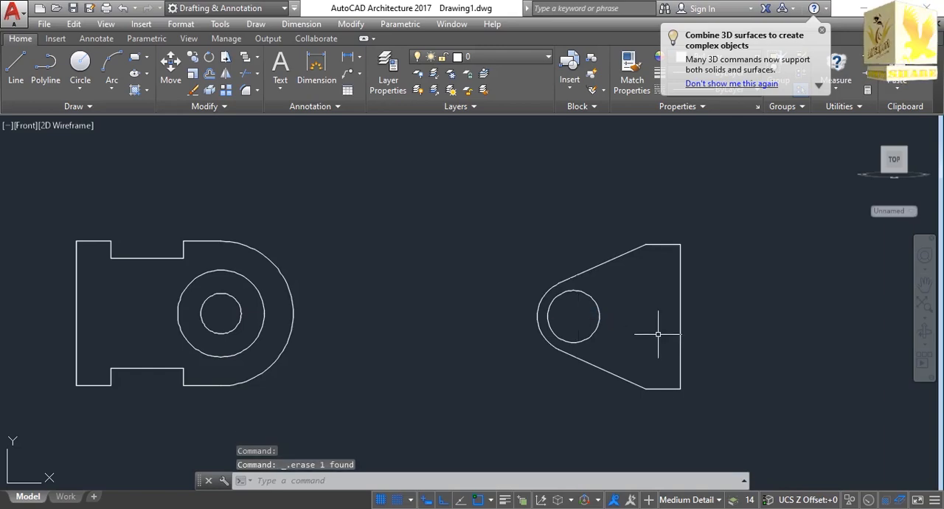
Check the fork arm dimensions in the reference image 2.png and return to AutoCAD.
key("alt+Tab")
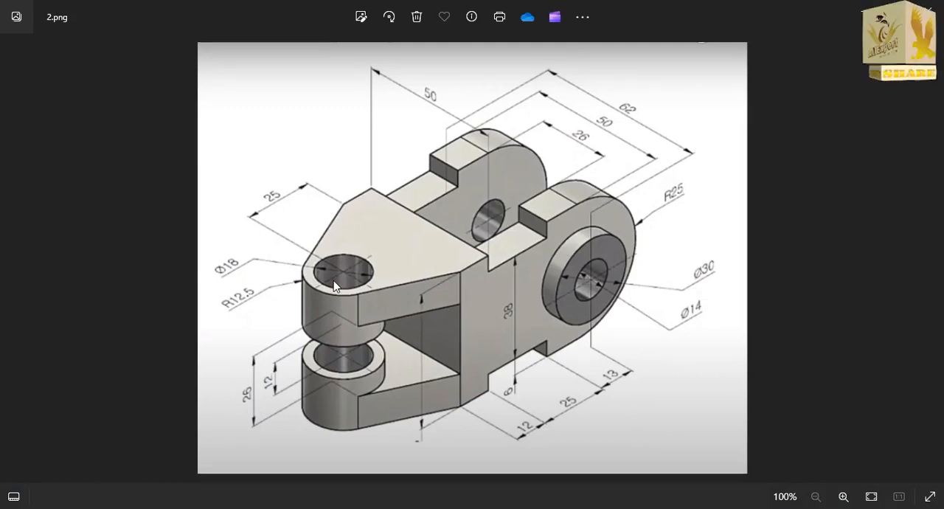
key("alt+Tab")
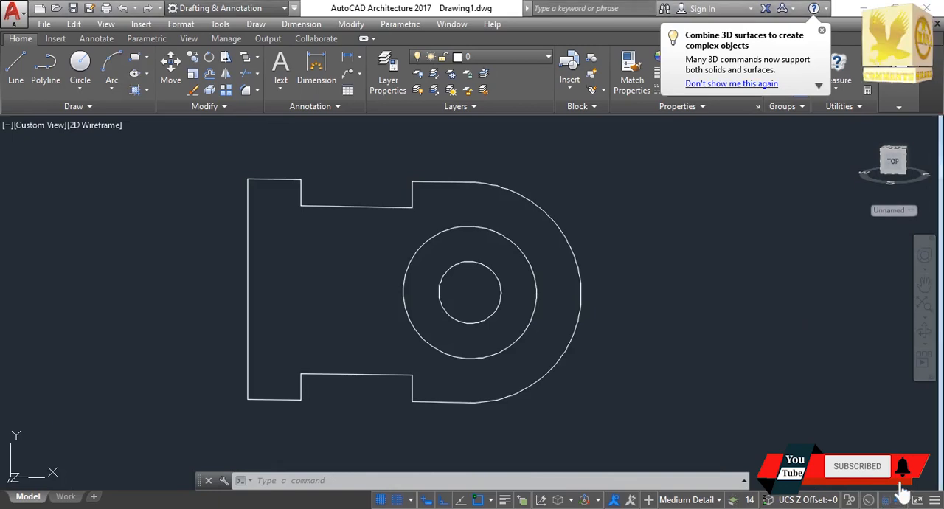
Extrude the ring between the two concentric circles of the notched side plate by 18 with Presspull.
left_click(881, 173)
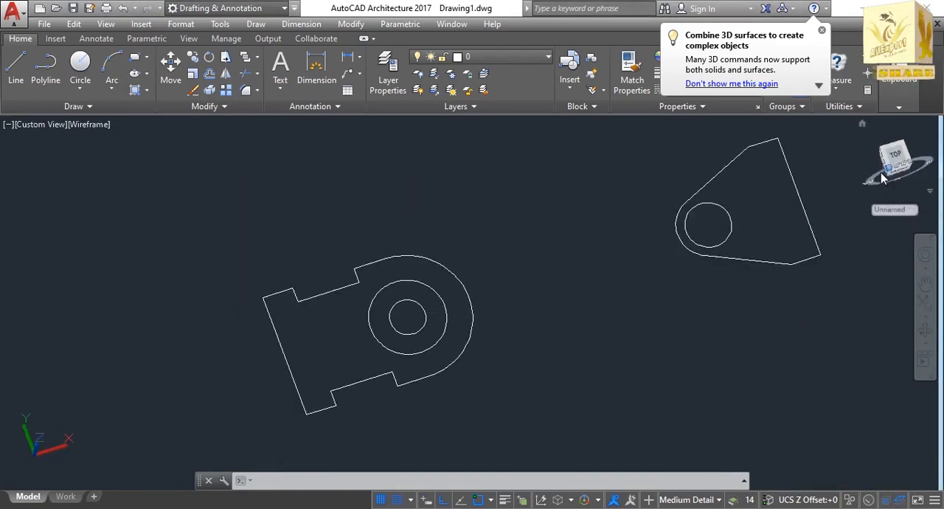
left_click(925, 310)
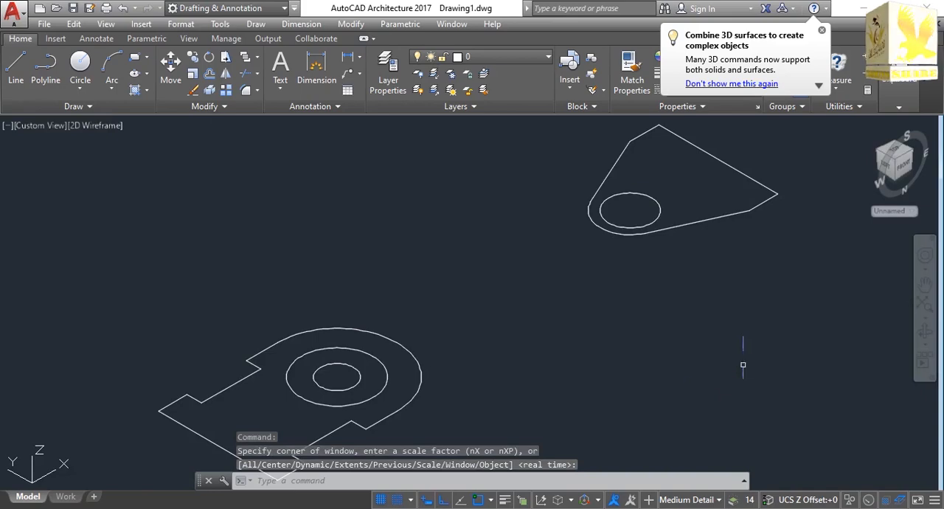
type("PRE")
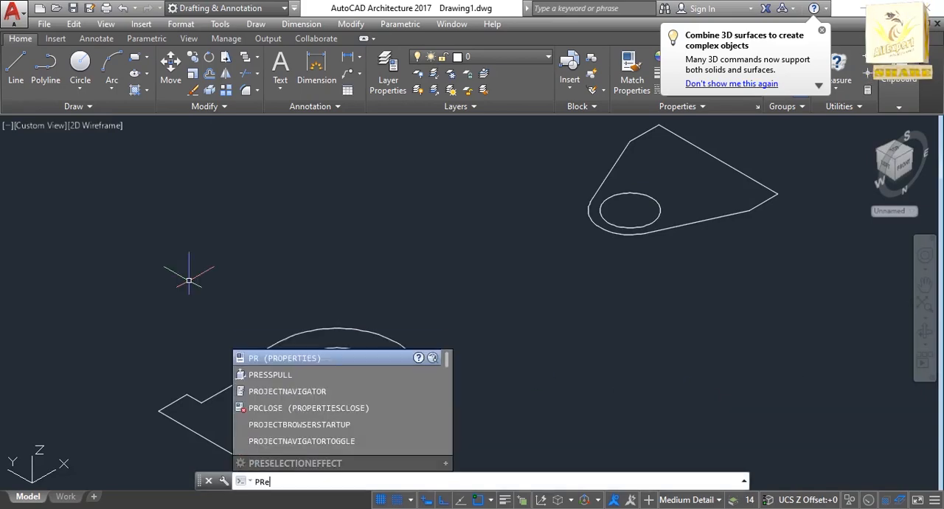
type("ss")
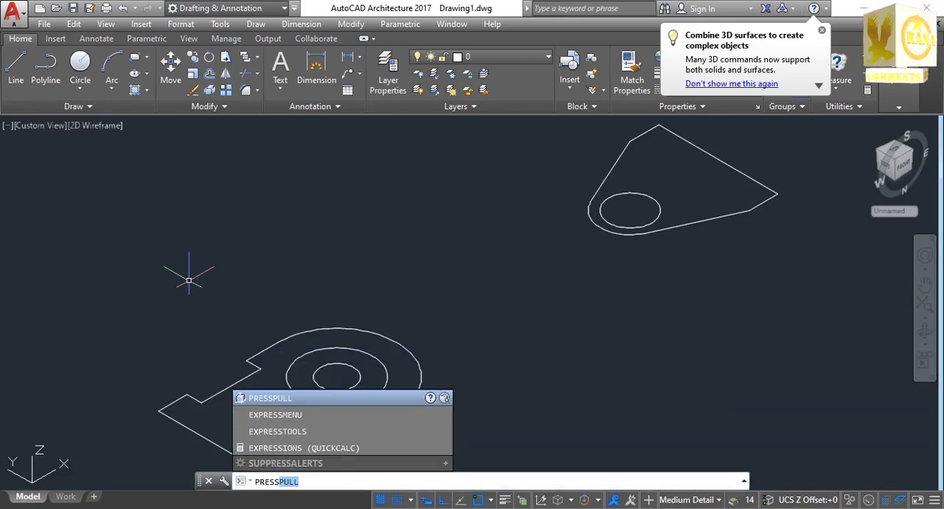
key("Return")
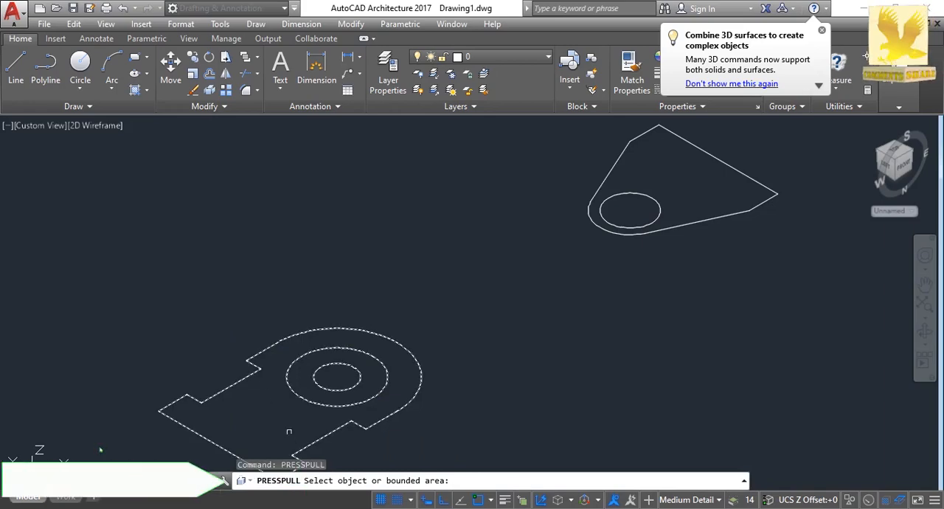
left_click(313, 385)
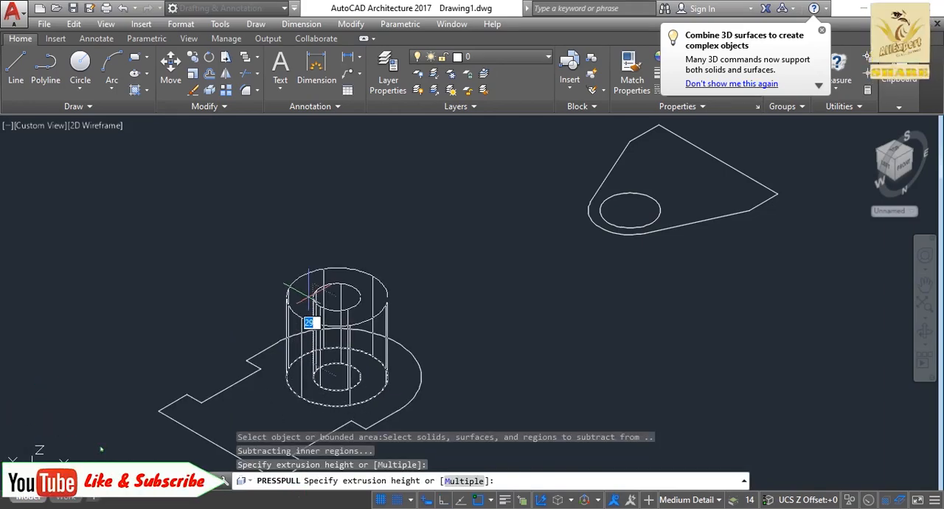
type("1")
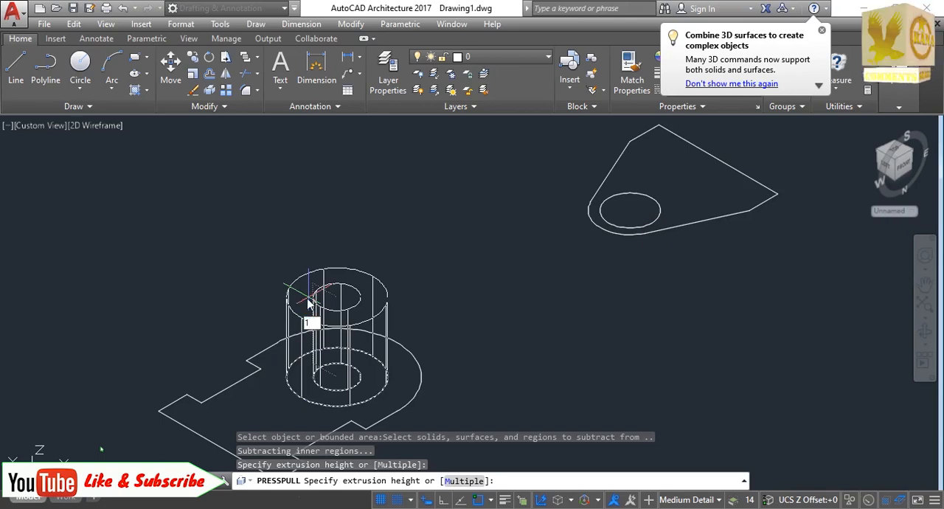
type("8")
key("Return")
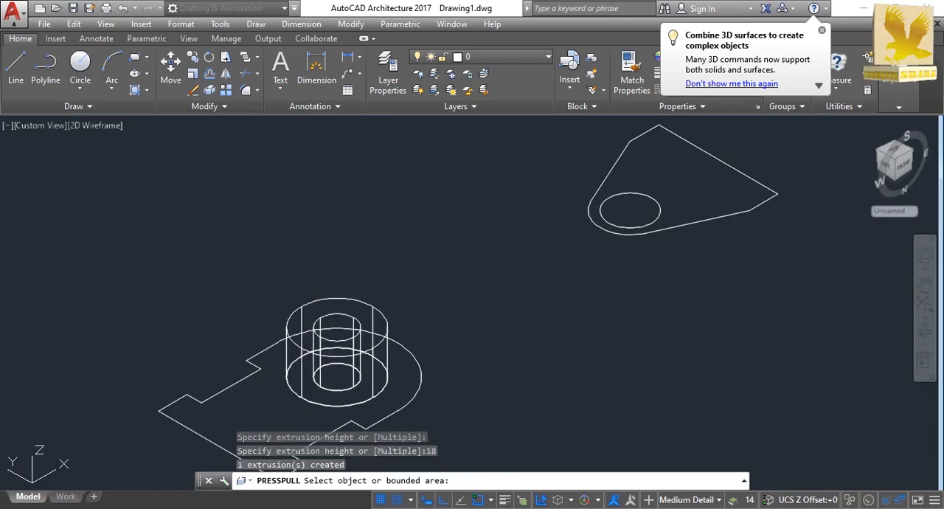
Extrude the notched plate area around the ring by 12 with Presspull.
left_click(244, 398)
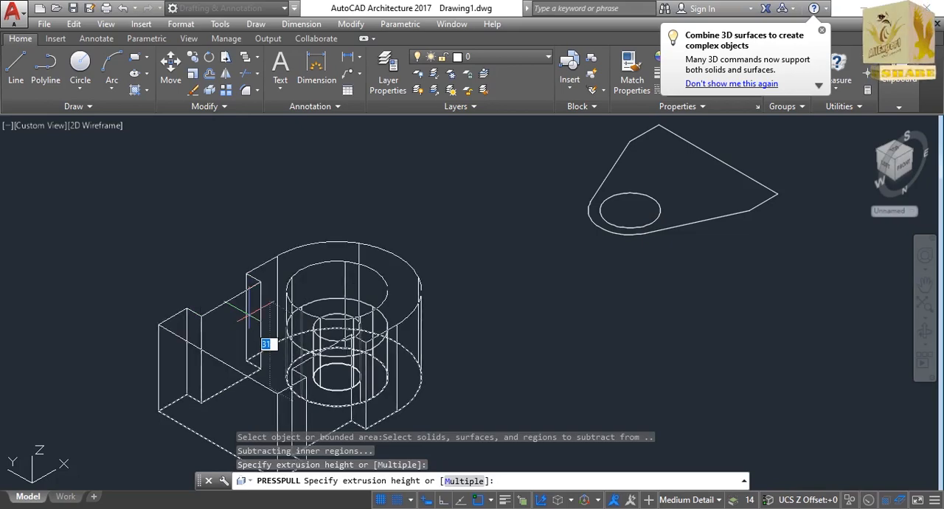
type("12")
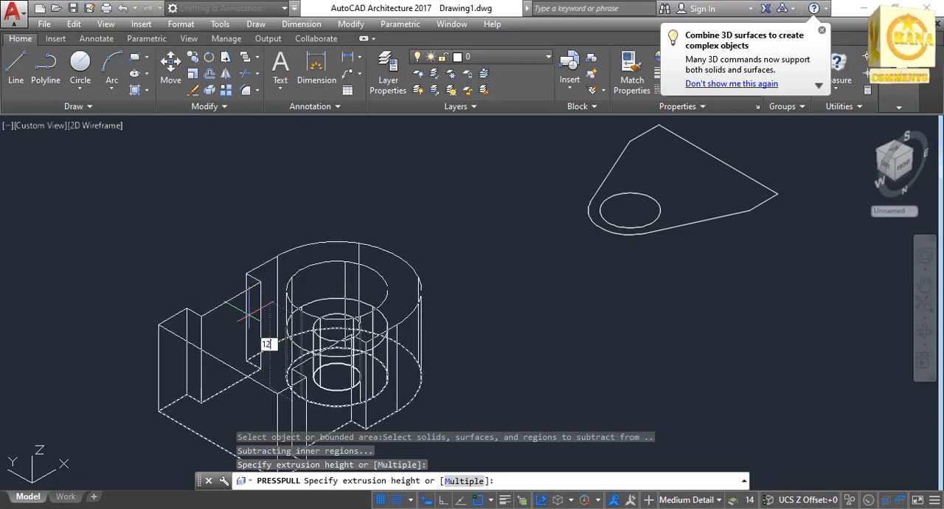
key("Return")
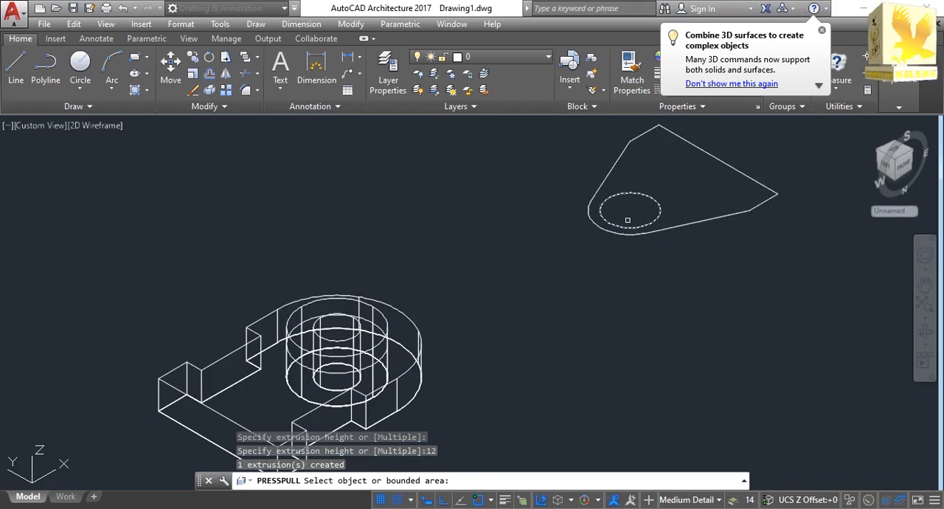
key("Escape")
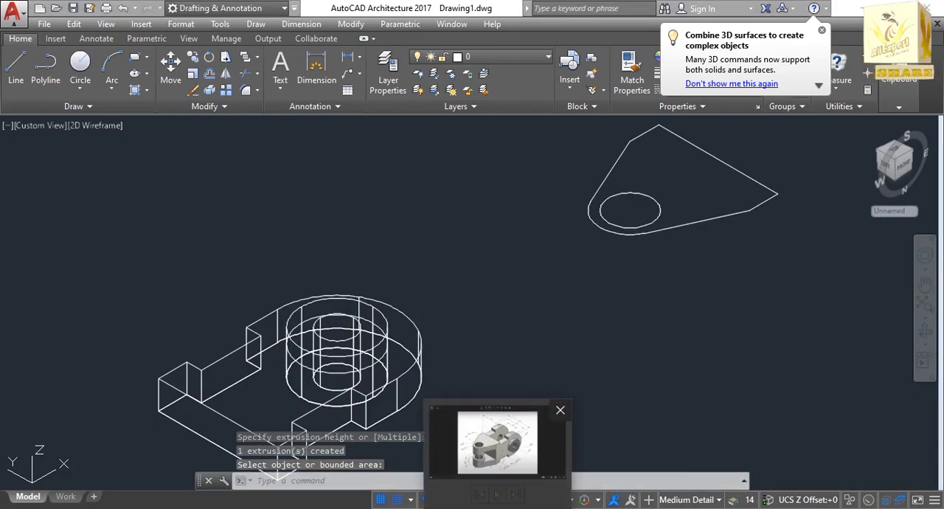
Check the fork arm in the reference image 2.png and draw a radius 12.5 circle in AutoCAD concentric with the arm's hole.
left_click(527, 439)
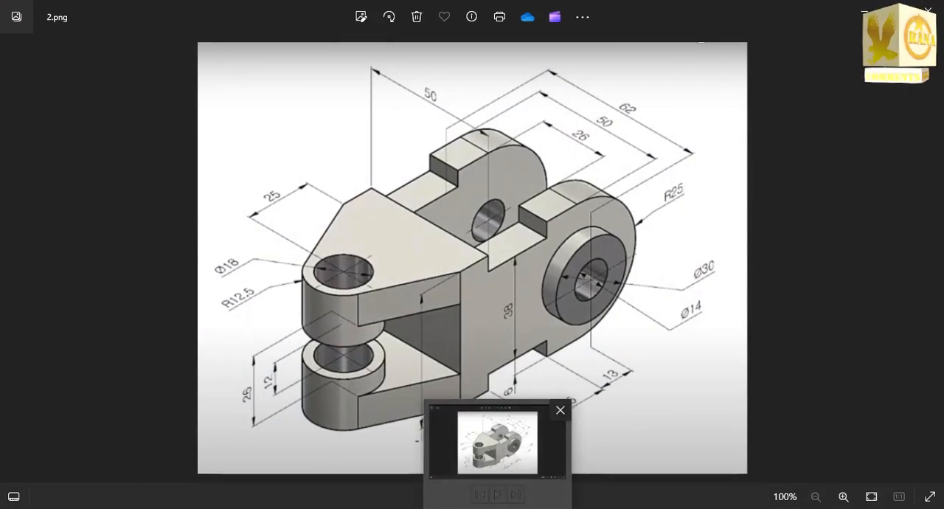
left_click(507, 506)
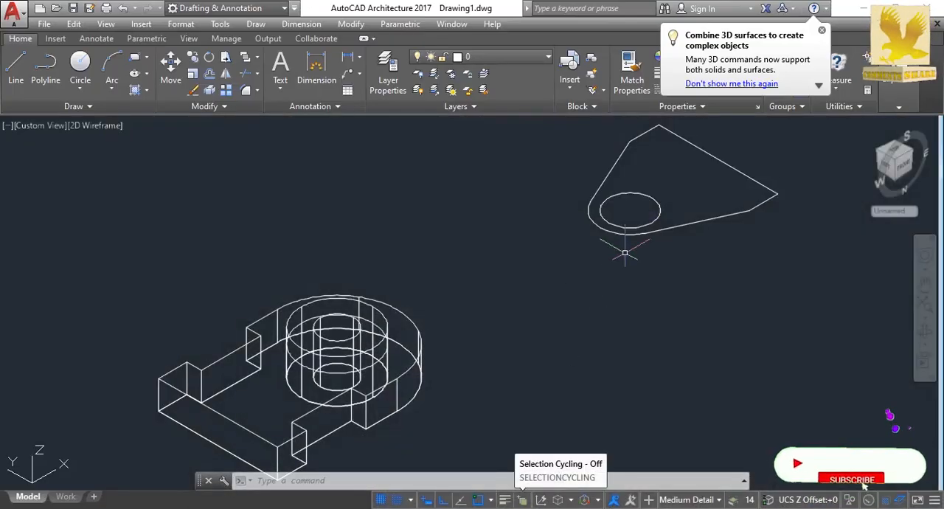
type("c")
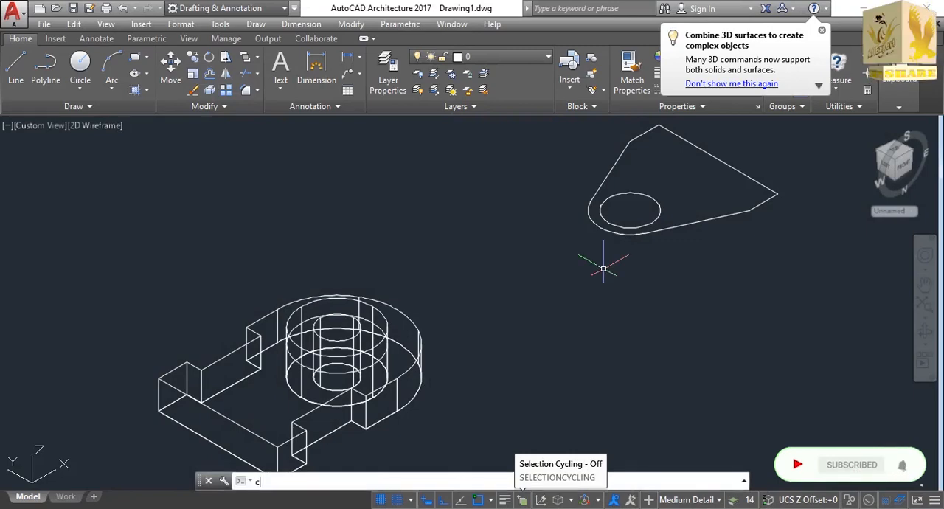
type("ir")
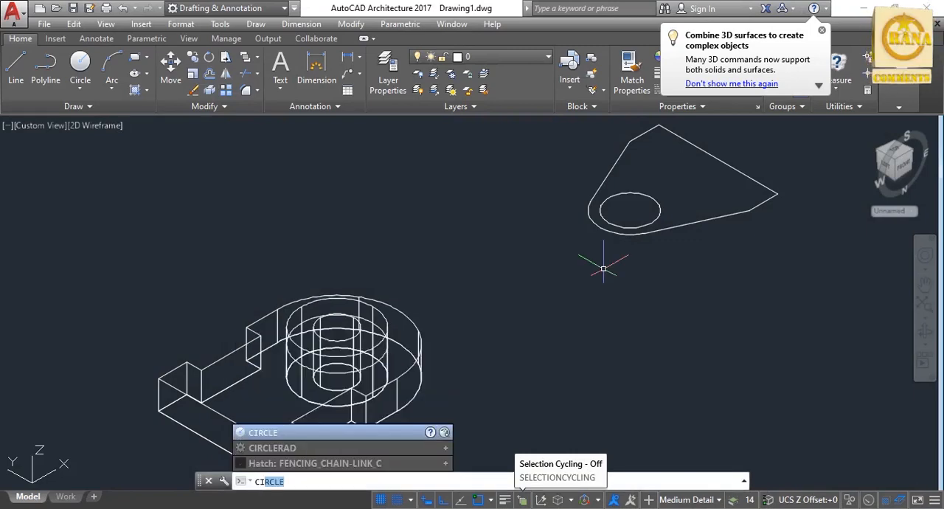
key("Return")
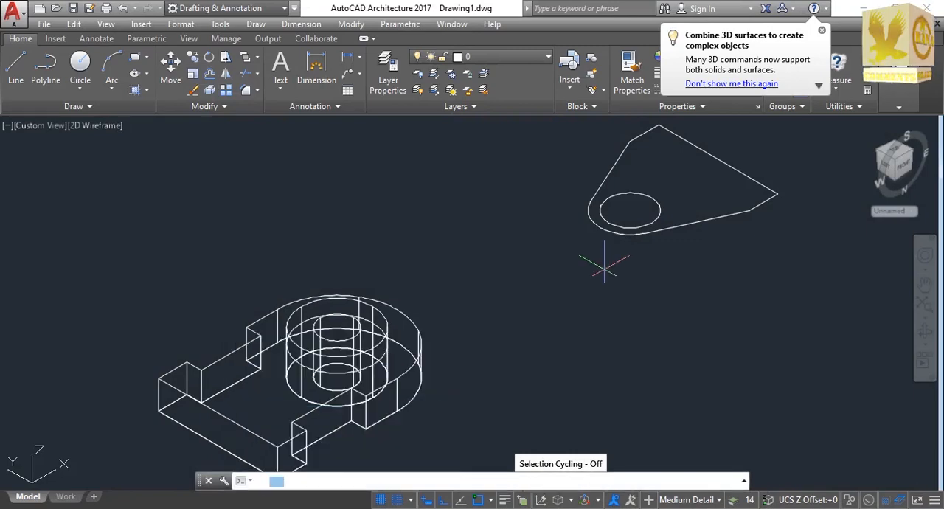
left_click(630, 210)
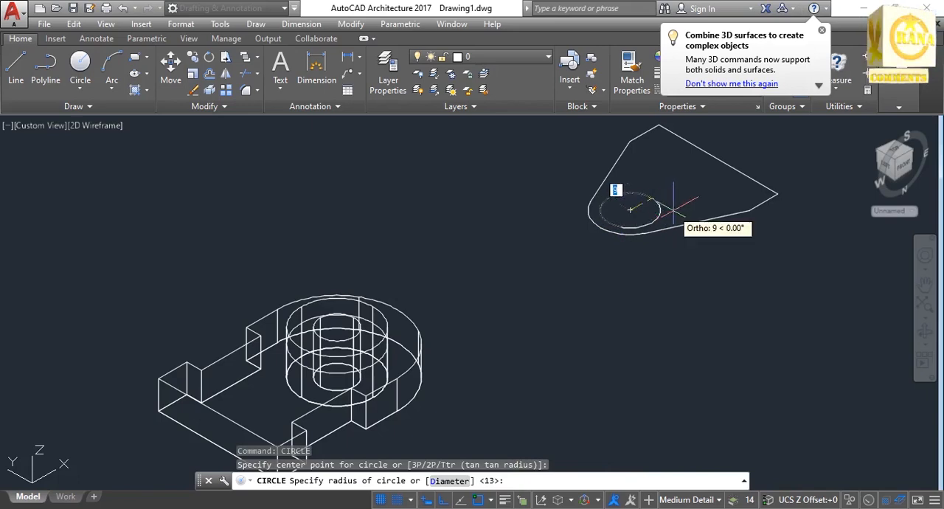
type("12.5")
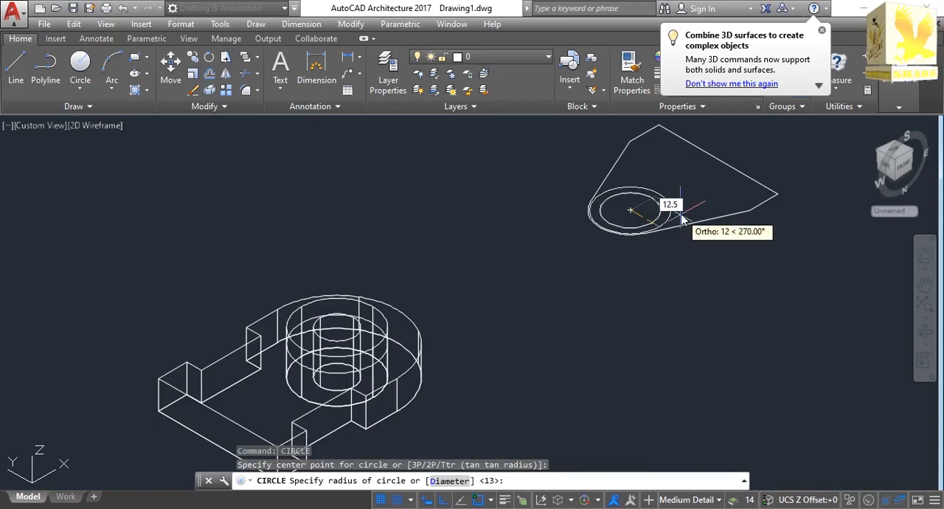
key("Return")
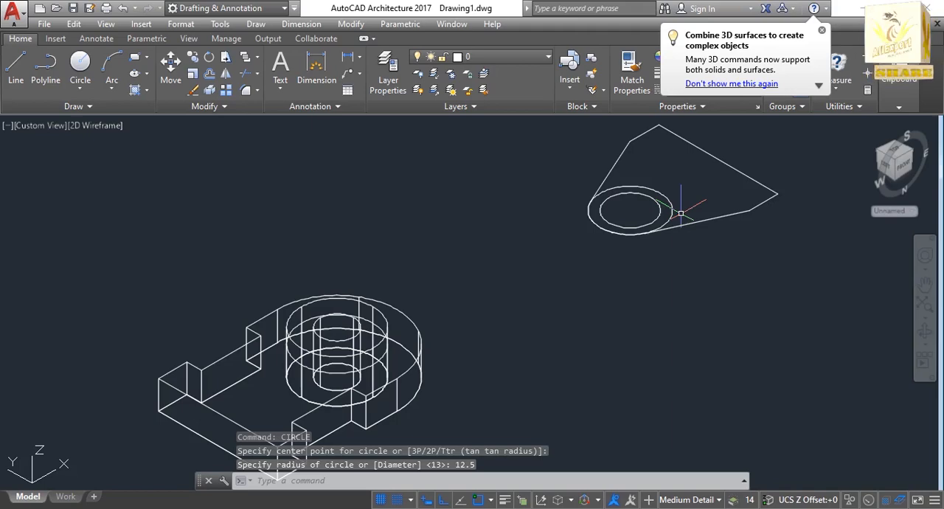
Extrude the ring between the fork arm's hole and the radius 12.5 circle by 18 with Presspull.
type("p")
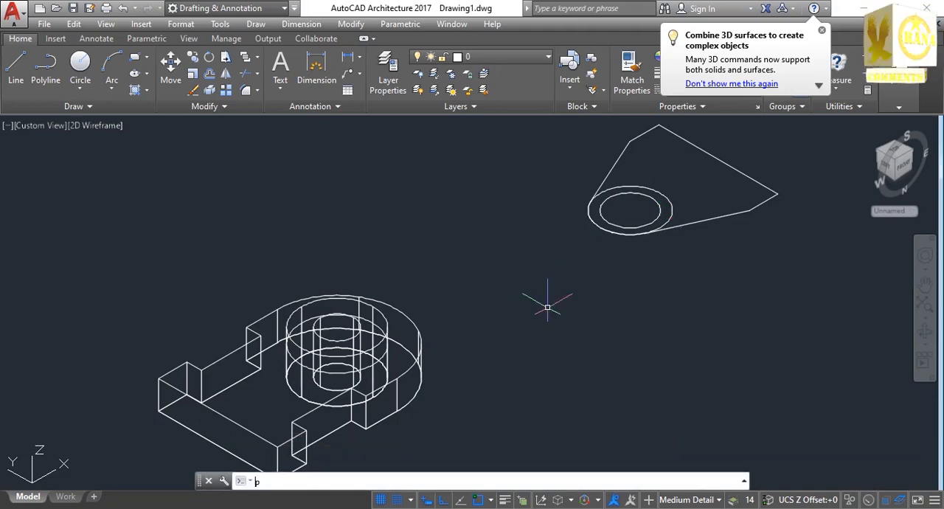
type("ress")
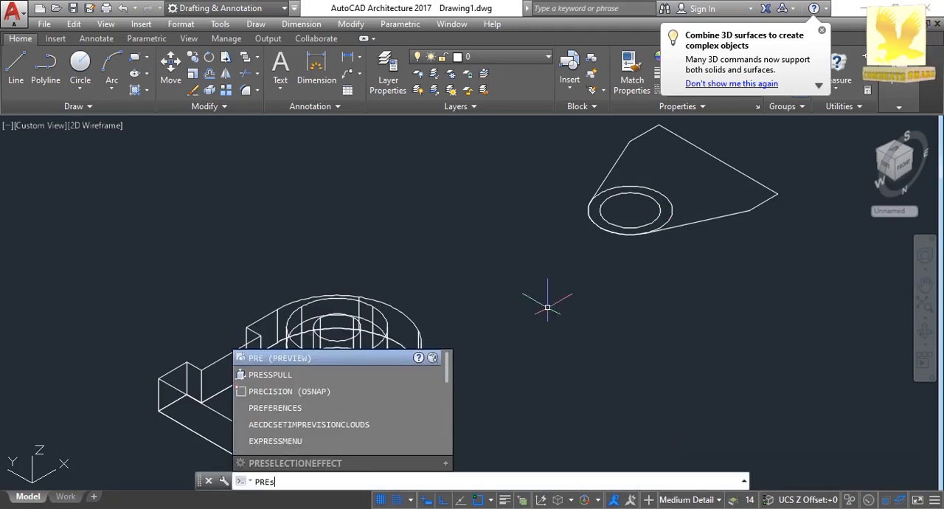
key("Return")
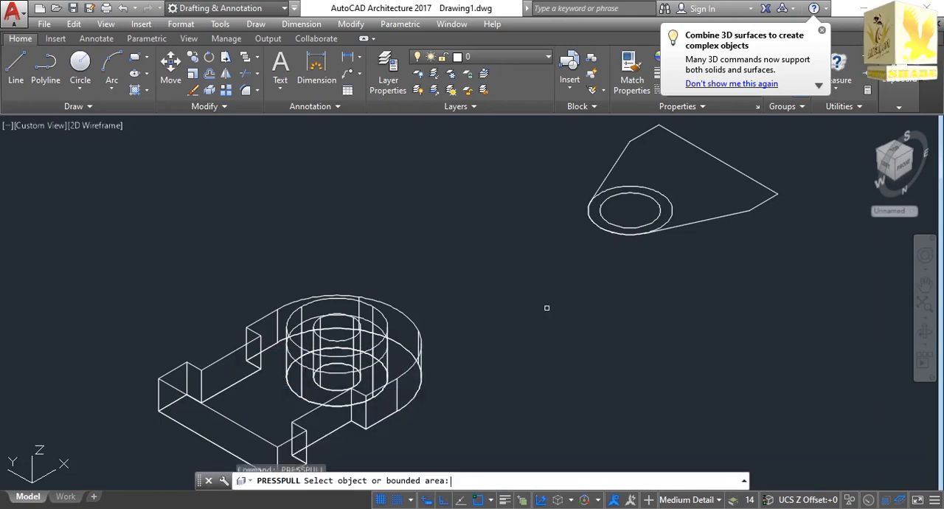
left_click(600, 219)
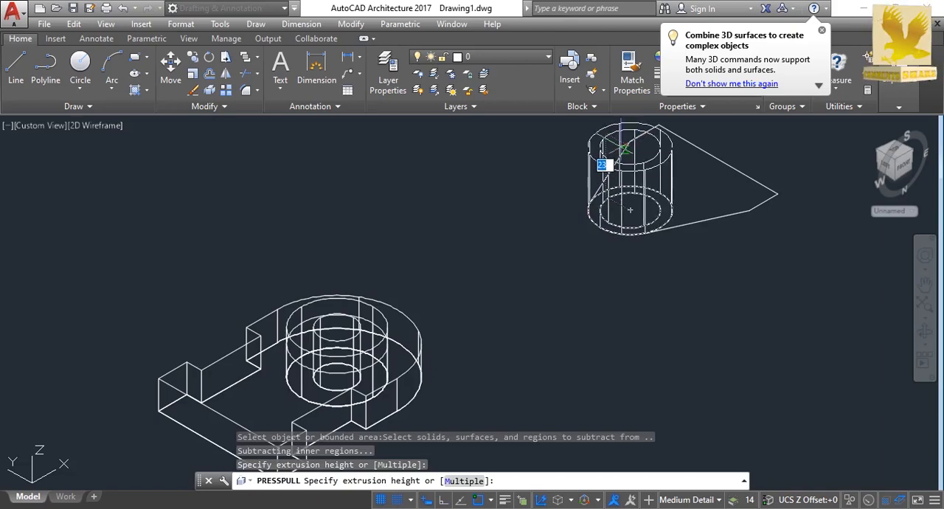
type("18")
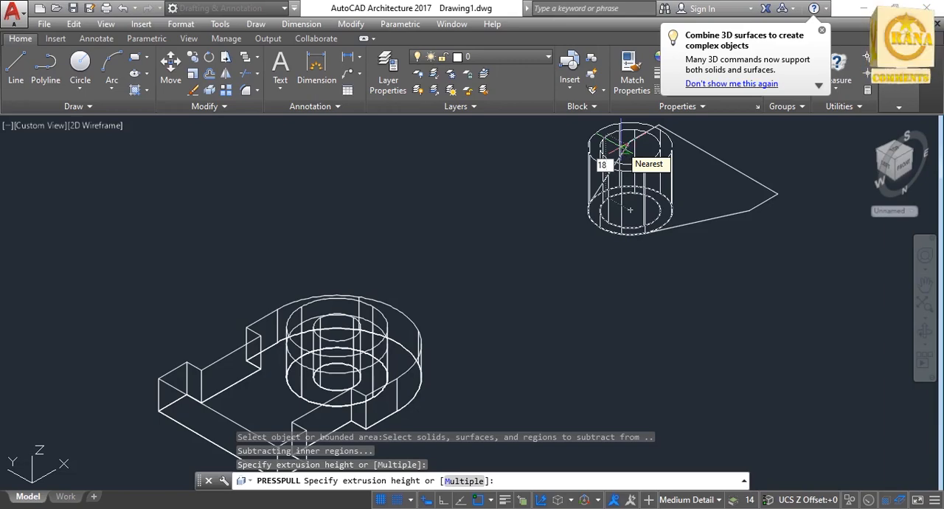
key("Return")
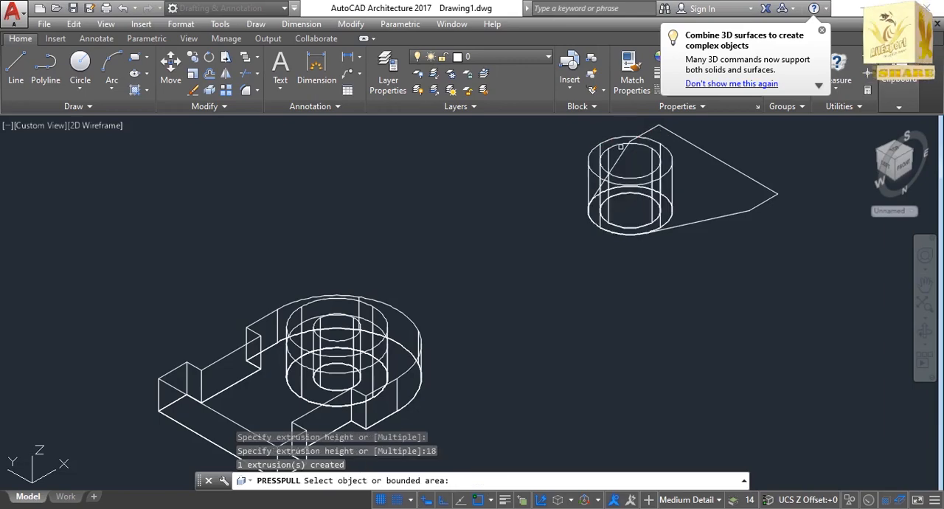
Extrude the remaining tapered area of the fork arm by 12 and end Presspull.
left_click(725, 196)
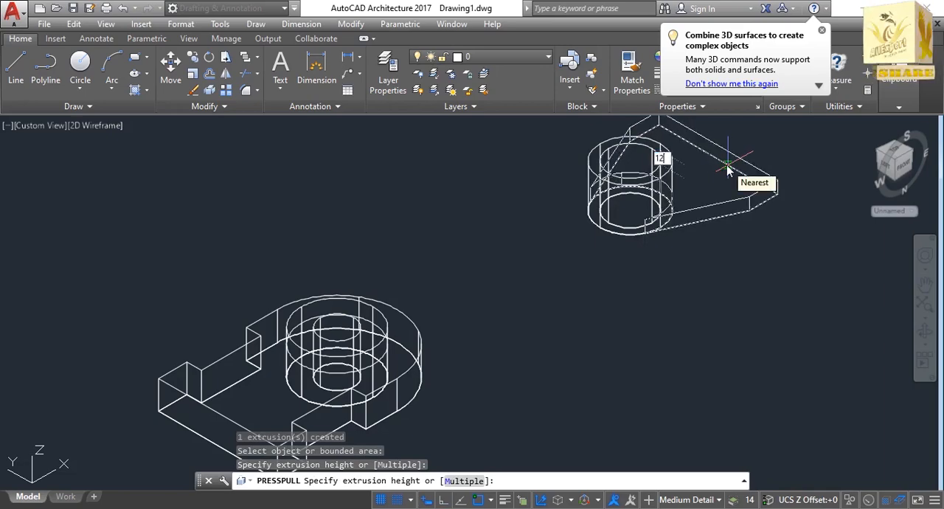
key("Return")
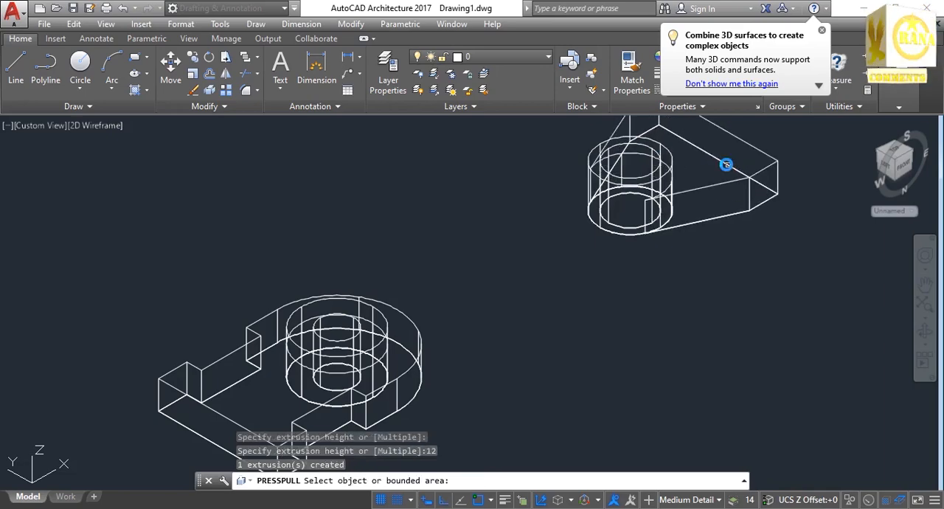
left_click(922, 288)
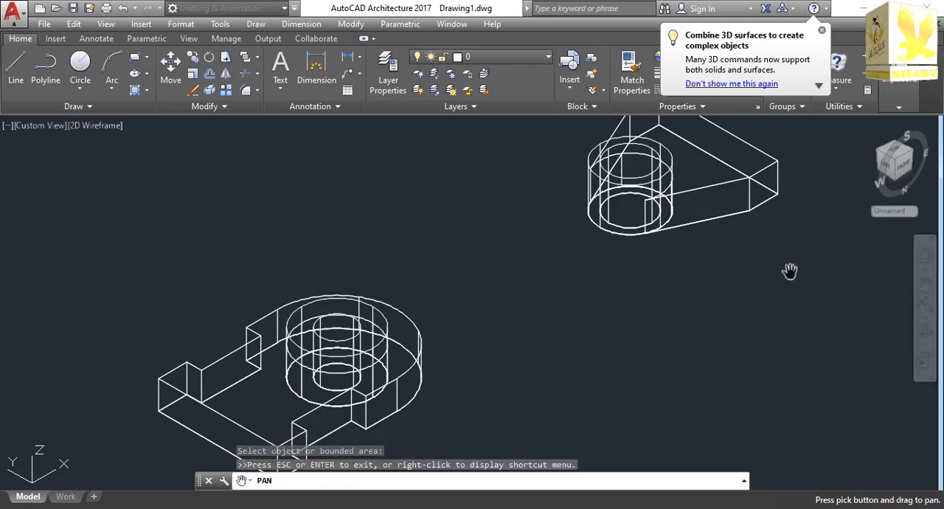
left_click_drag(789, 271, 671, 373)
right_click(823, 316)
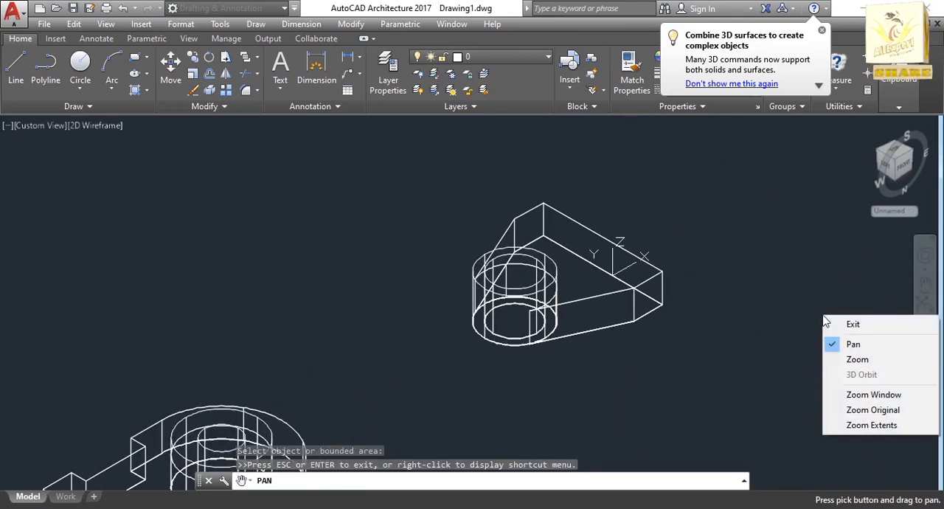
left_click(855, 327)
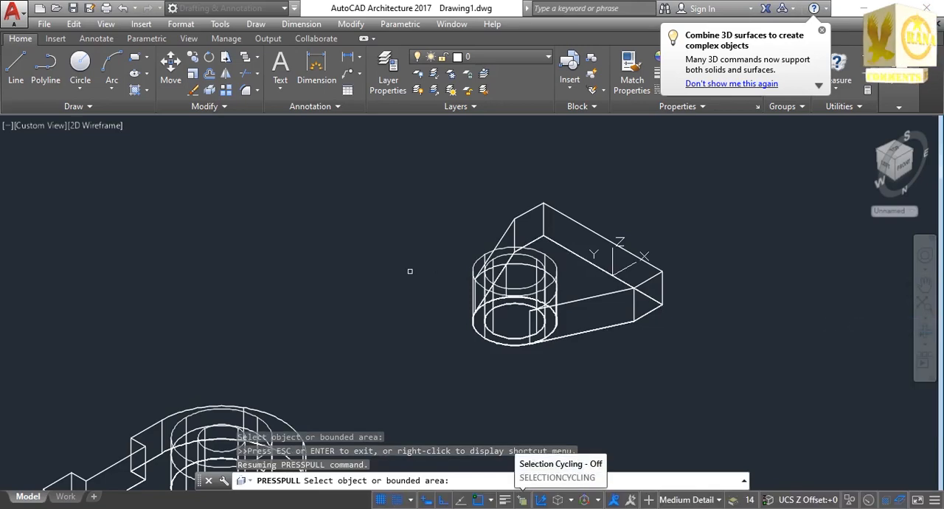
key("Escape")
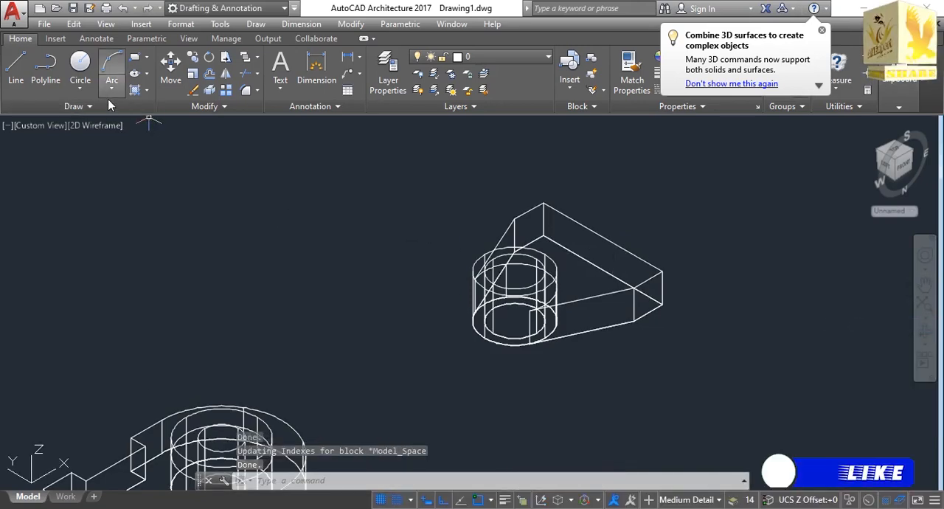
Set the visual style to Shades of Gray and bring both solid parts into view.
left_click(106, 125)
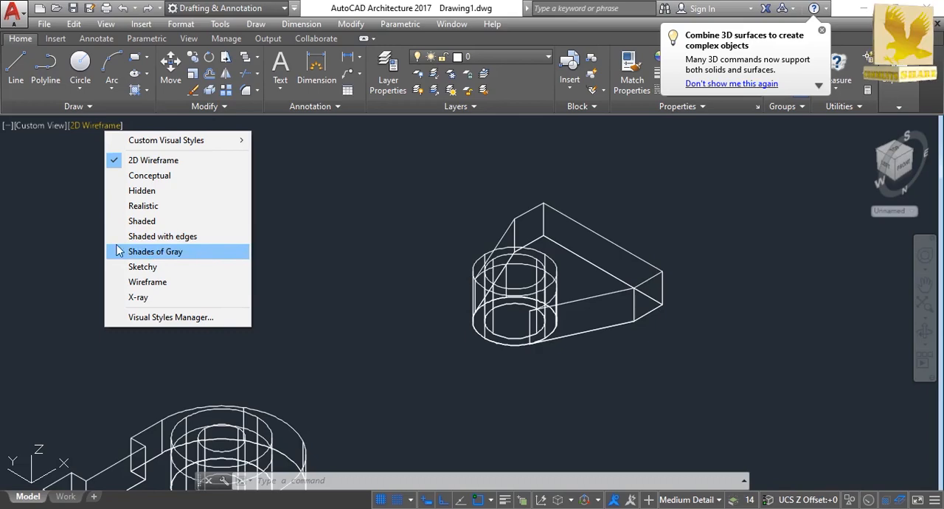
left_click(140, 254)
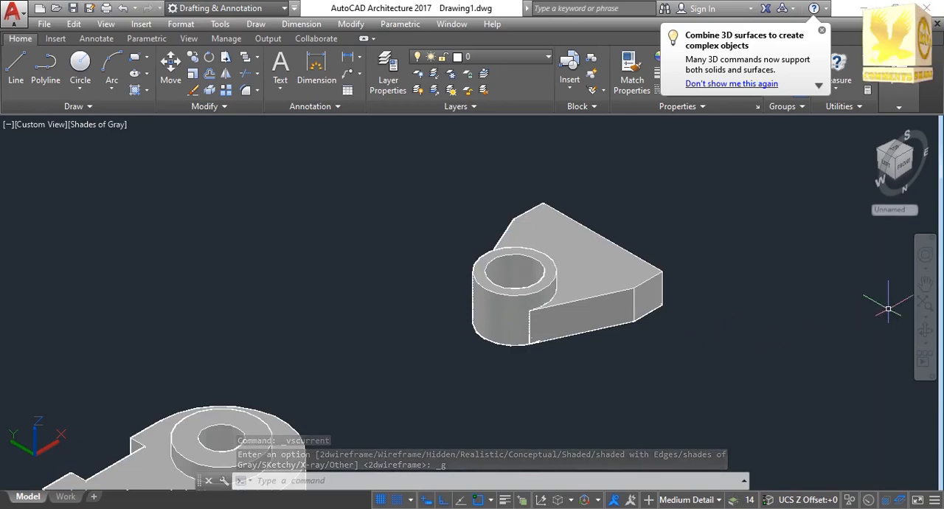
left_click(924, 283)
left_click_drag(668, 319, 752, 235)
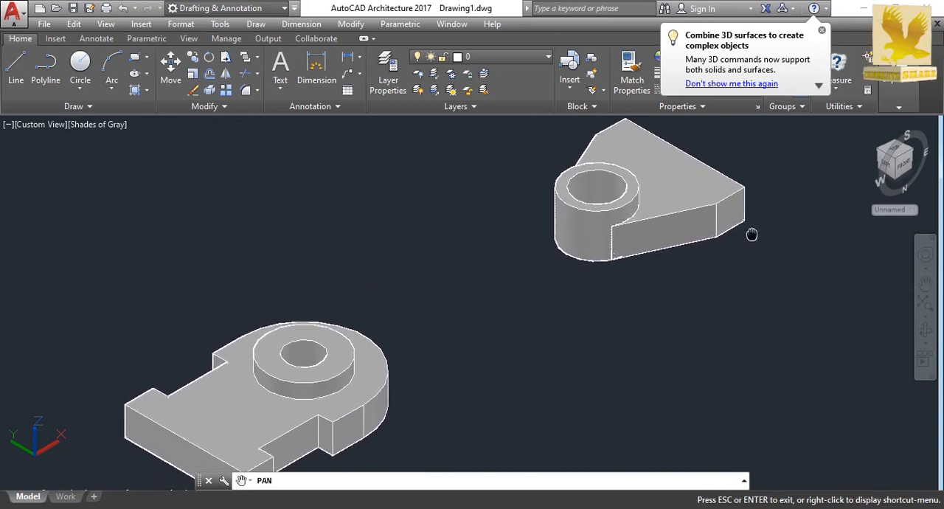
Move the whole tapered fork arm horizontally from its hole centre to a position closer to the notched side plate.
left_click(924, 329)
left_click_drag(754, 308, 608, 363)
key("Escape")
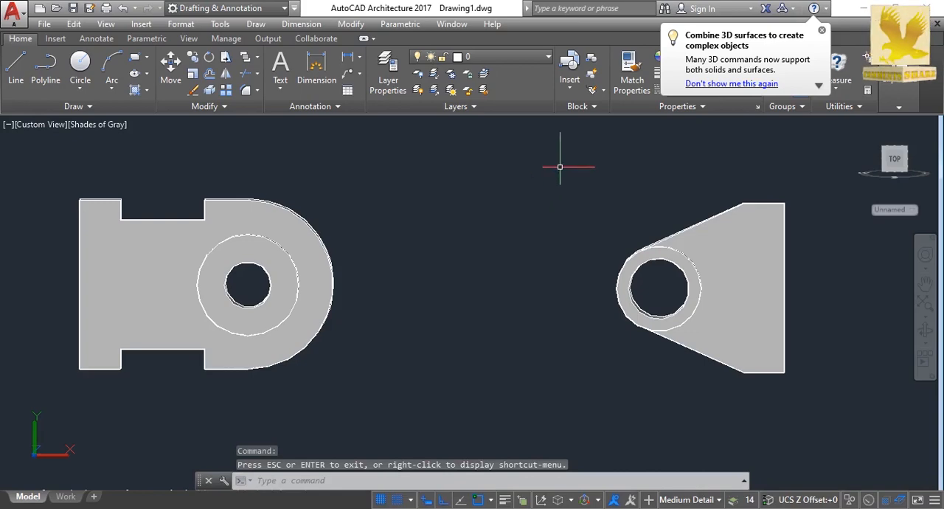
mouse_move(561, 166)
left_mouse_down()
mouse_move(567, 157)
mouse_move(788, 156)
mouse_move(842, 291)
mouse_move(767, 386)
mouse_move(611, 363)
mouse_move(580, 343)
left_mouse_up()
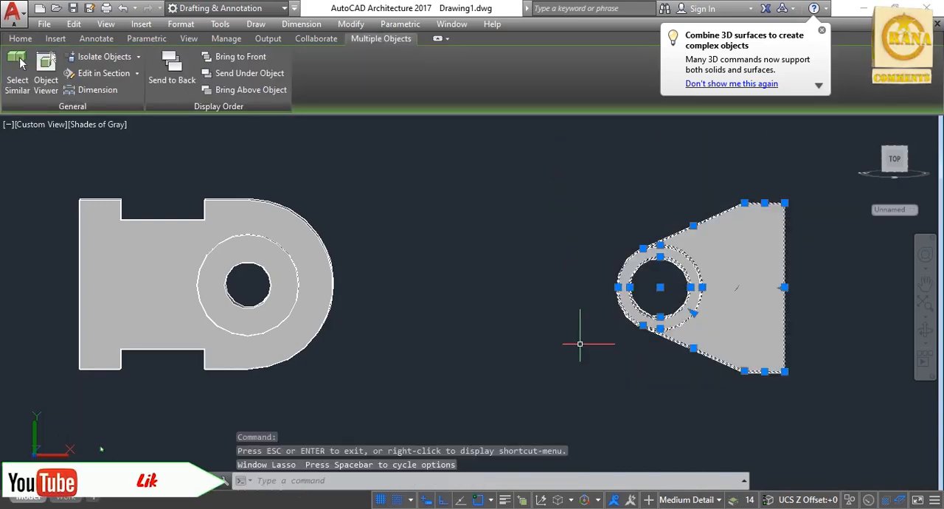
type("mo")
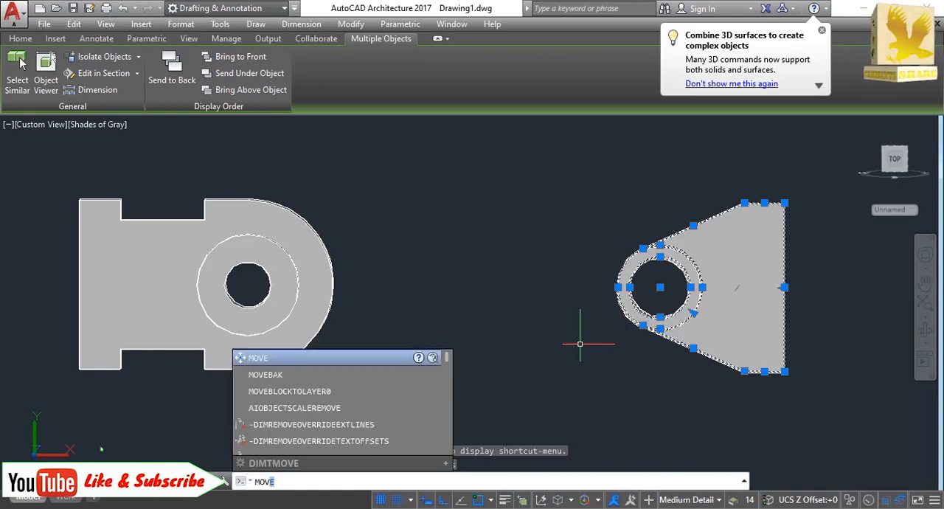
key("Return")
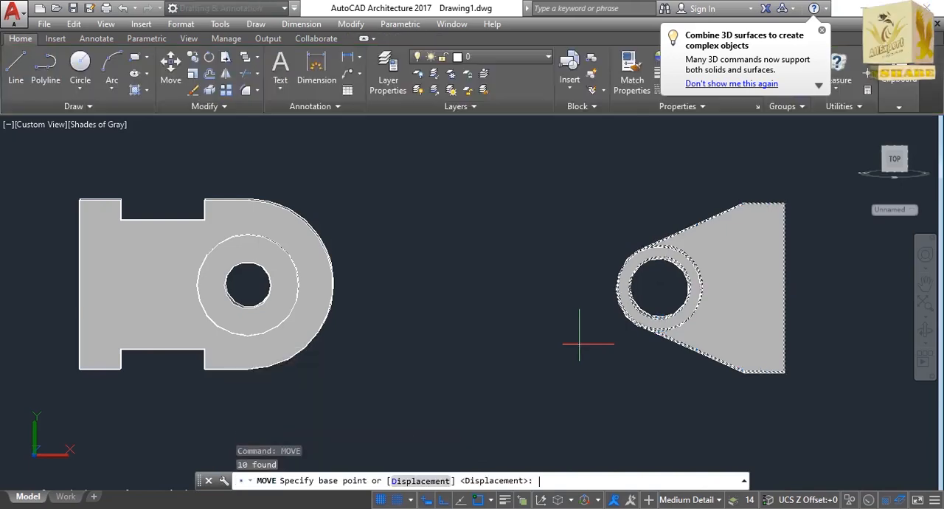
left_click(659, 287)
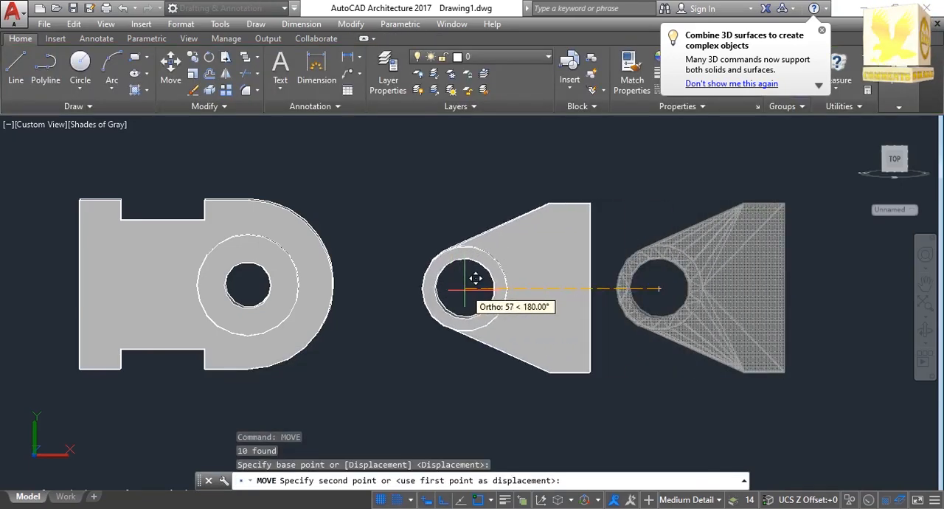
left_click(410, 287)
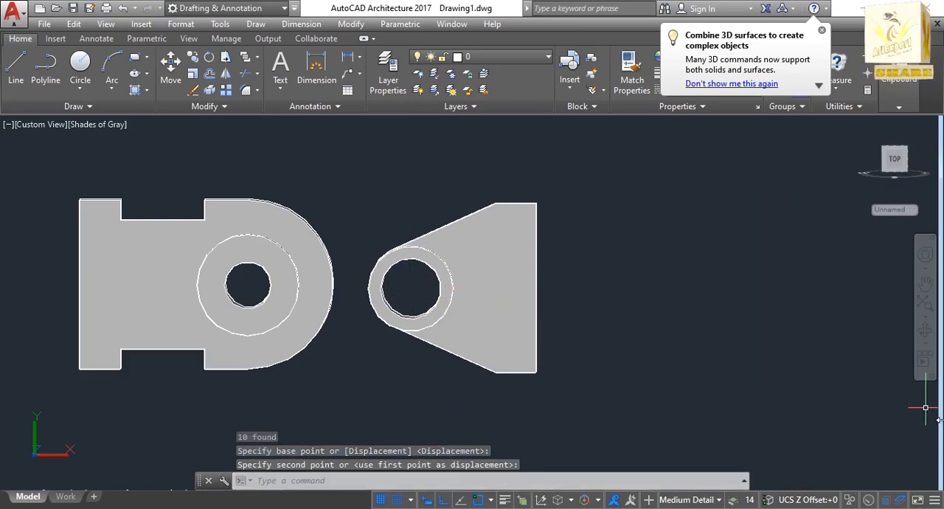
Check the fork arm's arrangement on the bracket in the reference image 2.png and return to the AutoCAD drawing.
left_click(926, 306)
left_click(553, 268)
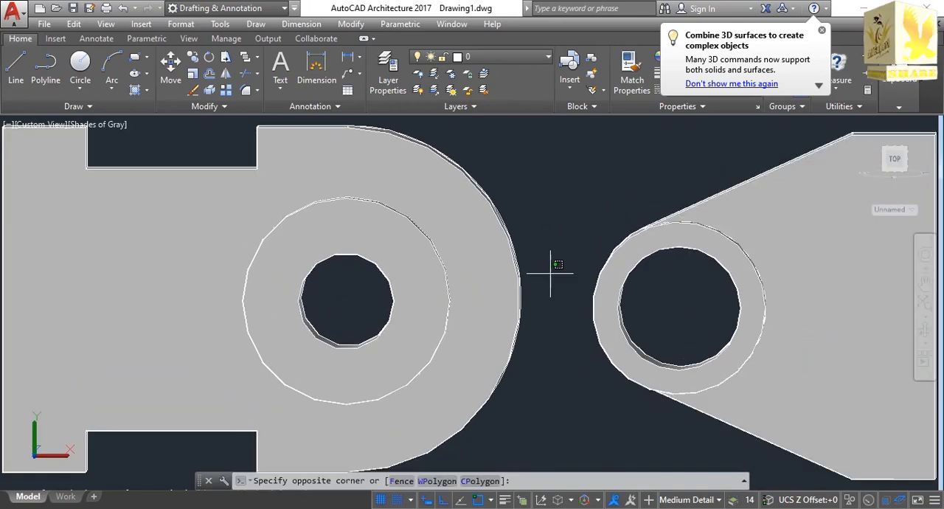
scroll(550, 274, "down", 5)
scroll(550, 273, "up", 2)
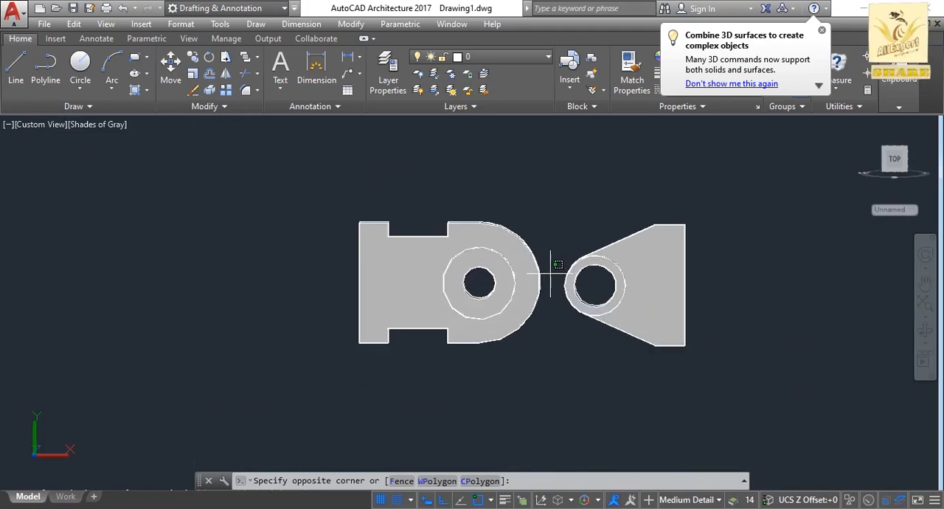
scroll(550, 273, "up", 2)
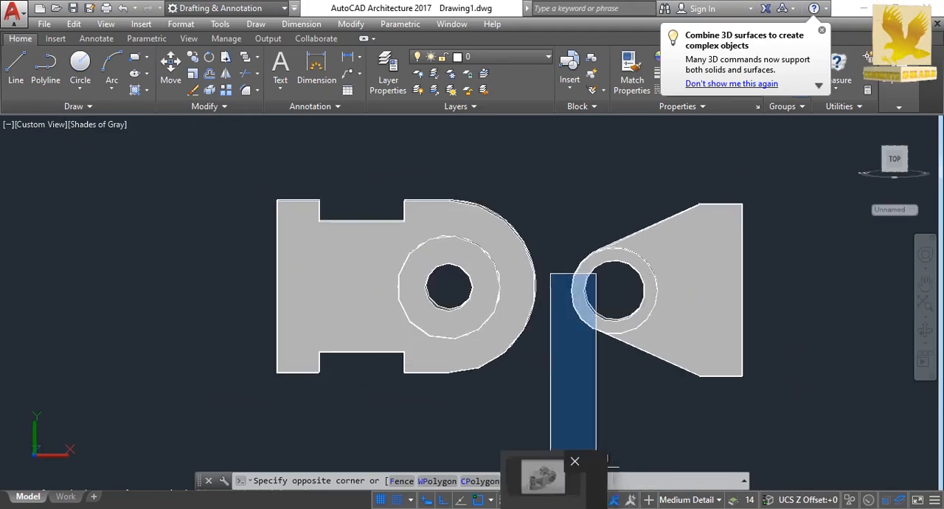
left_click(497, 442)
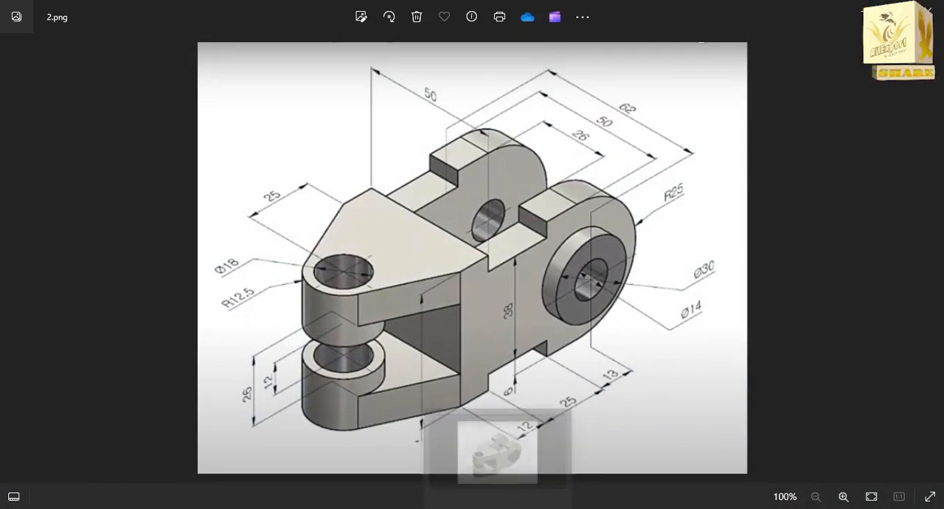
left_click(497, 442)
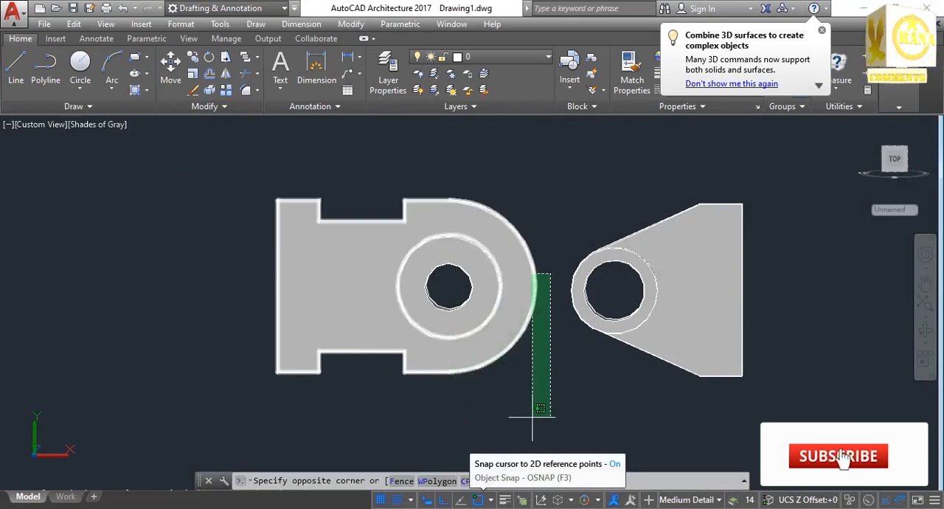
left_click(550, 417)
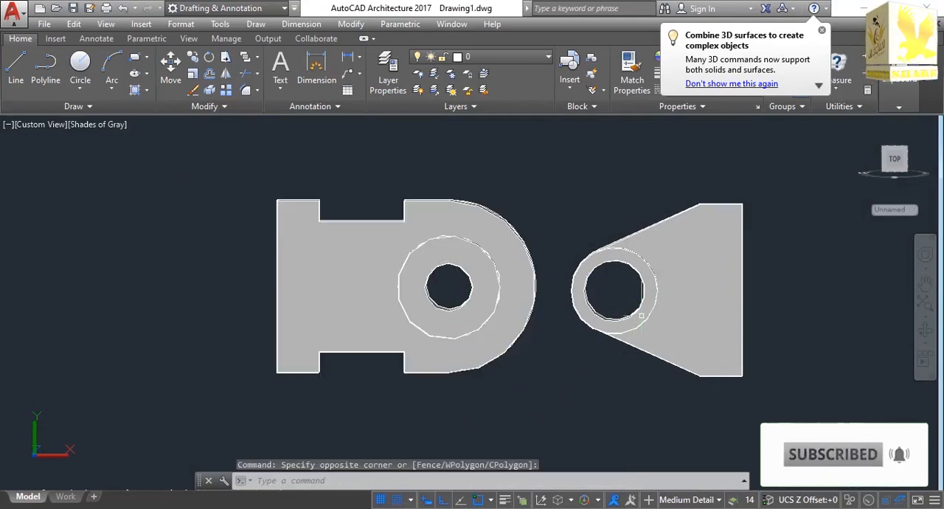
Unite the fork arm's ring and tapered body into a single solid with Union.
left_click(574, 299)
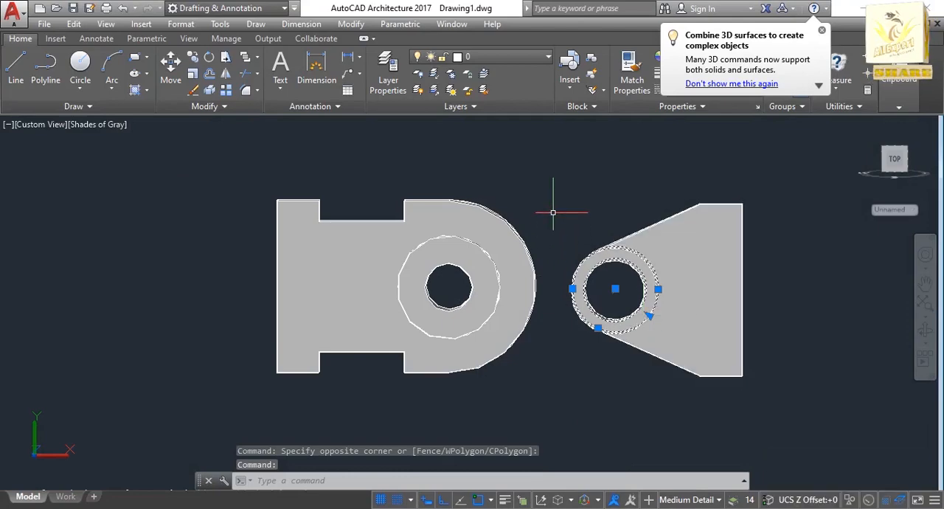
key("Escape")
type("unio")
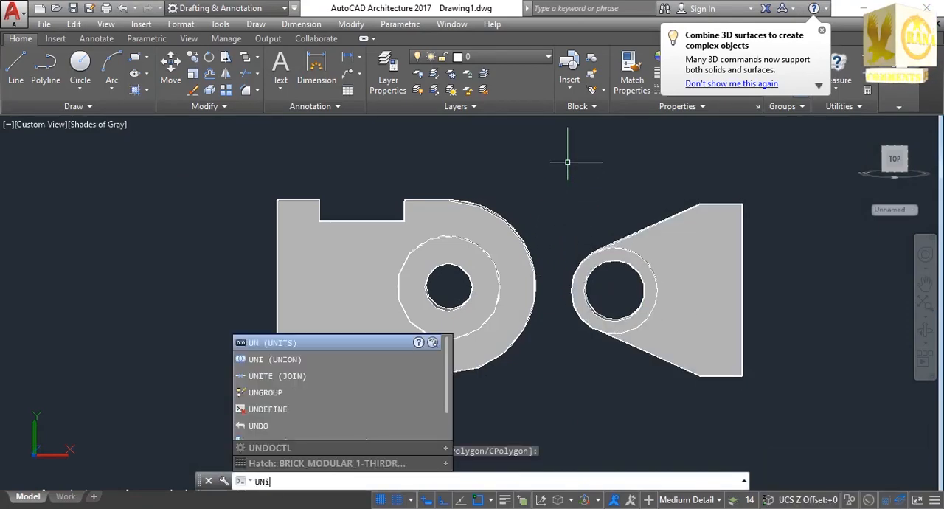
key("Return")
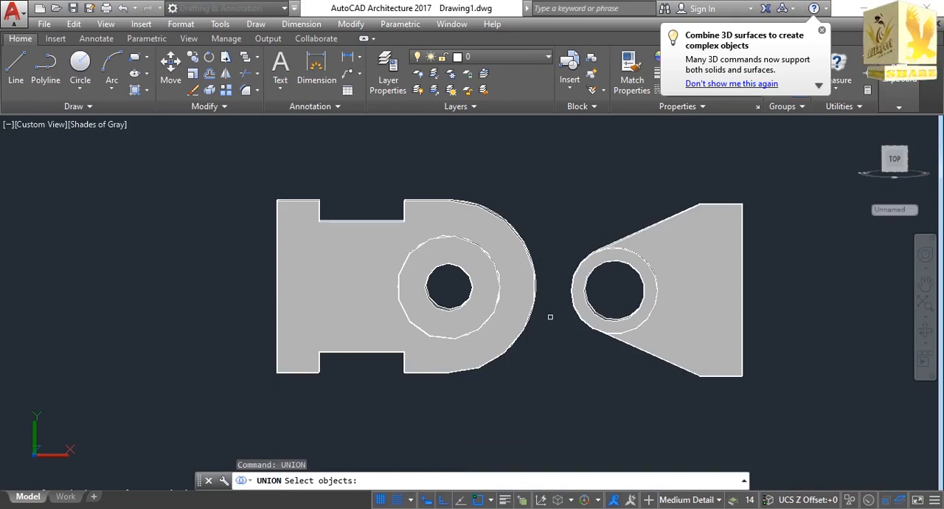
mouse_move(554, 299)
left_mouse_down()
mouse_move(615, 185)
mouse_move(748, 152)
mouse_move(796, 273)
mouse_move(775, 369)
mouse_move(723, 386)
mouse_move(636, 388)
mouse_move(599, 369)
mouse_move(553, 301)
left_mouse_up()
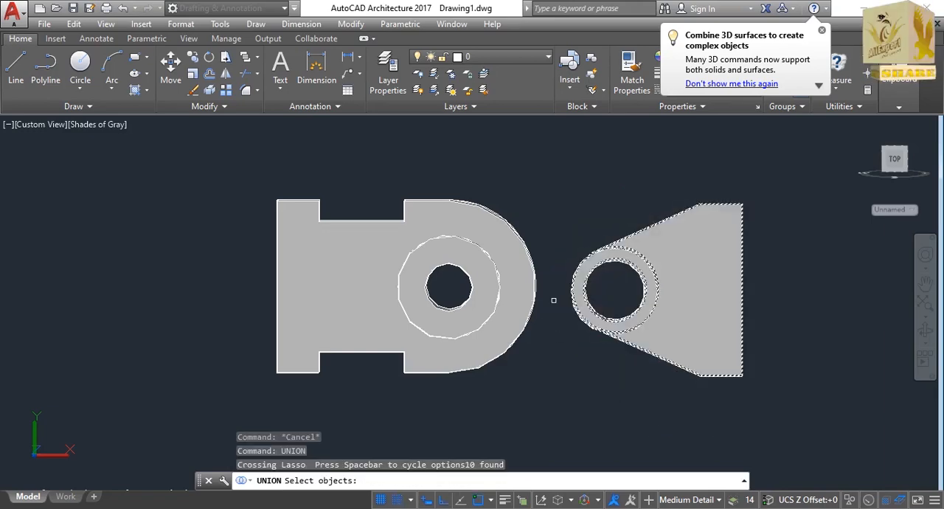
key("Return")
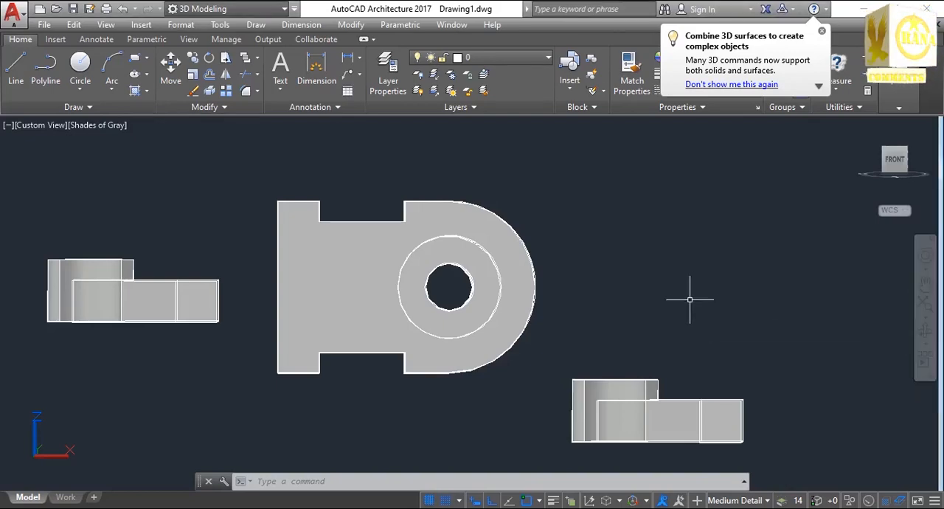
Move the fork arm beside the side plate's straight end by its lower end corner onto the plate's bottom edge.
mouse_move(691, 295)
left_mouse_down()
mouse_move(703, 308)
mouse_move(697, 301)
left_mouse_up()
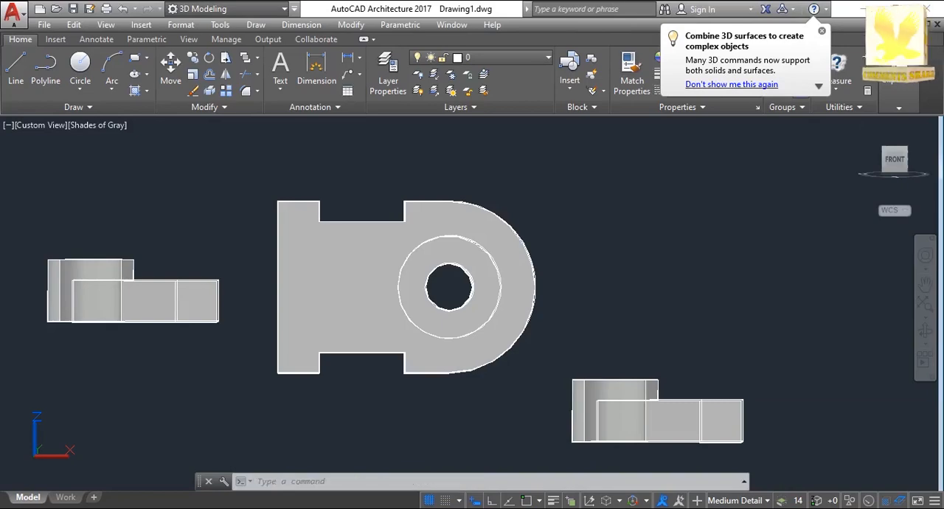
key("Escape")
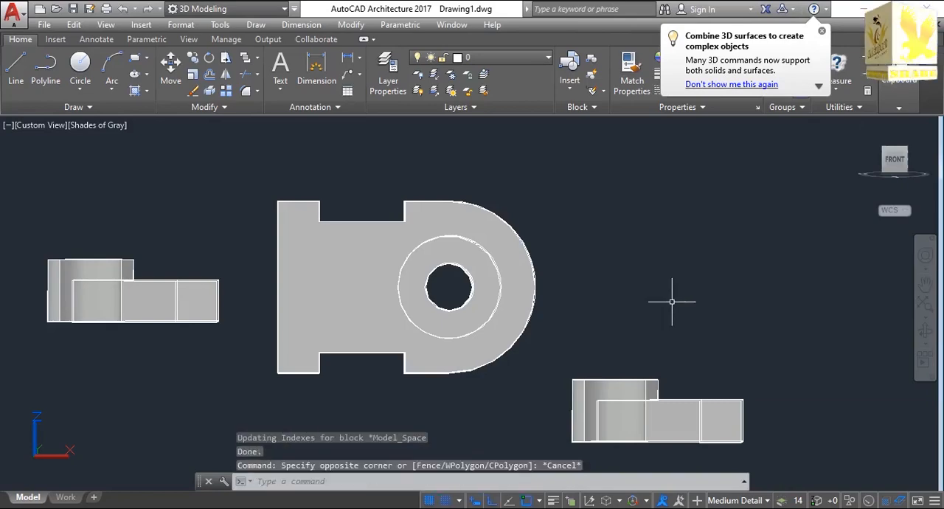
left_click(925, 331)
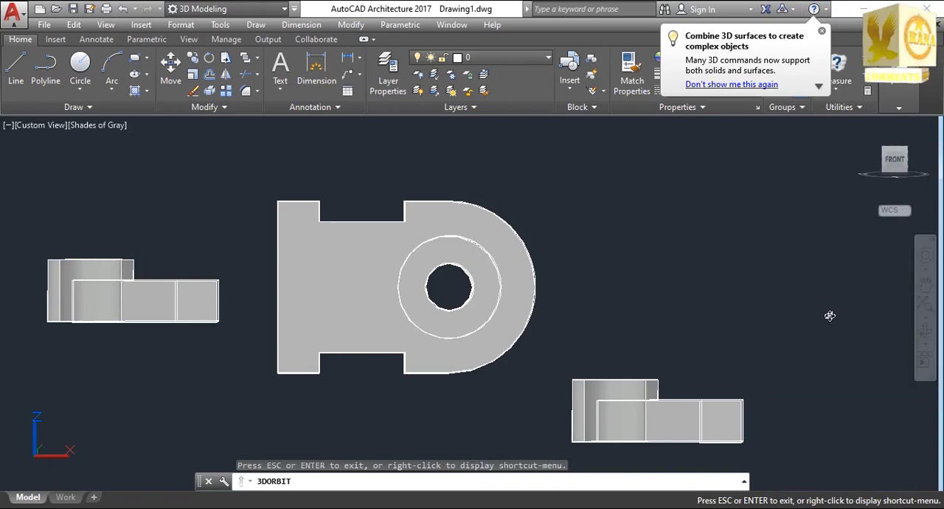
left_click_drag(808, 313, 839, 327)
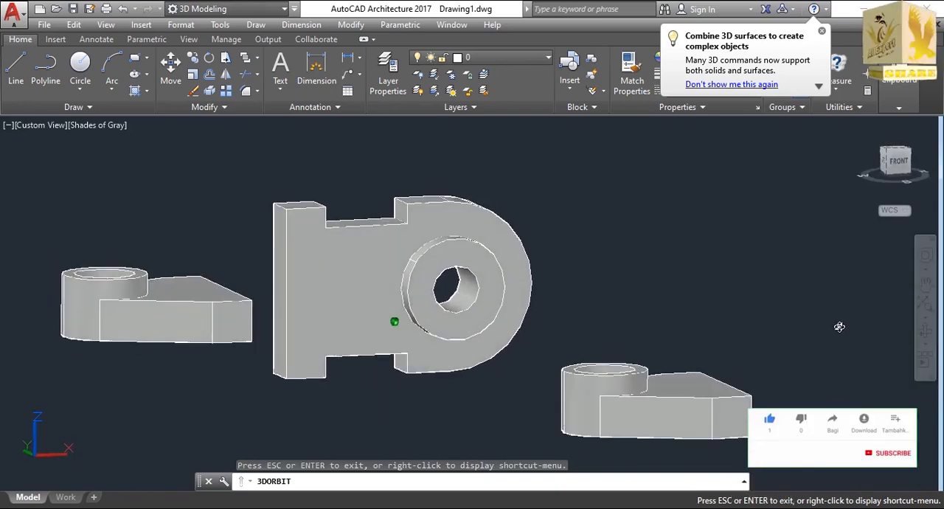
key("Escape")
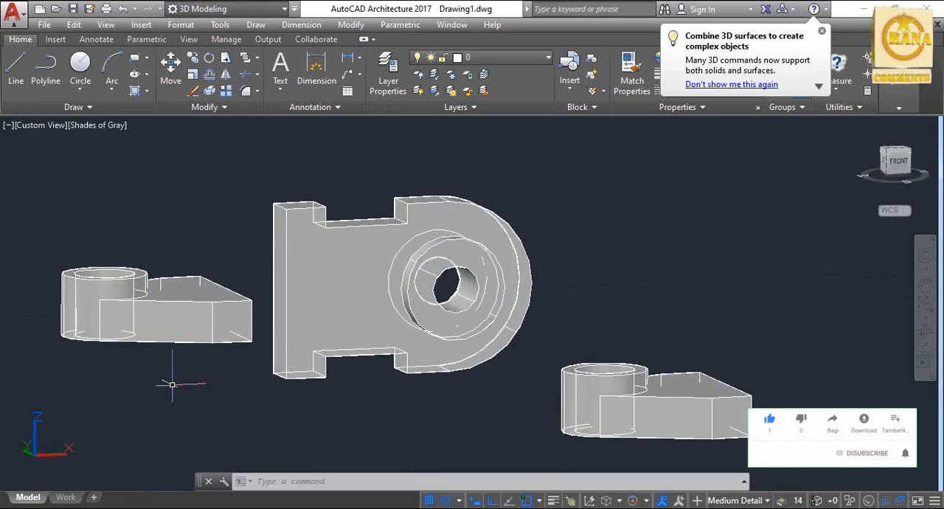
type("MO")
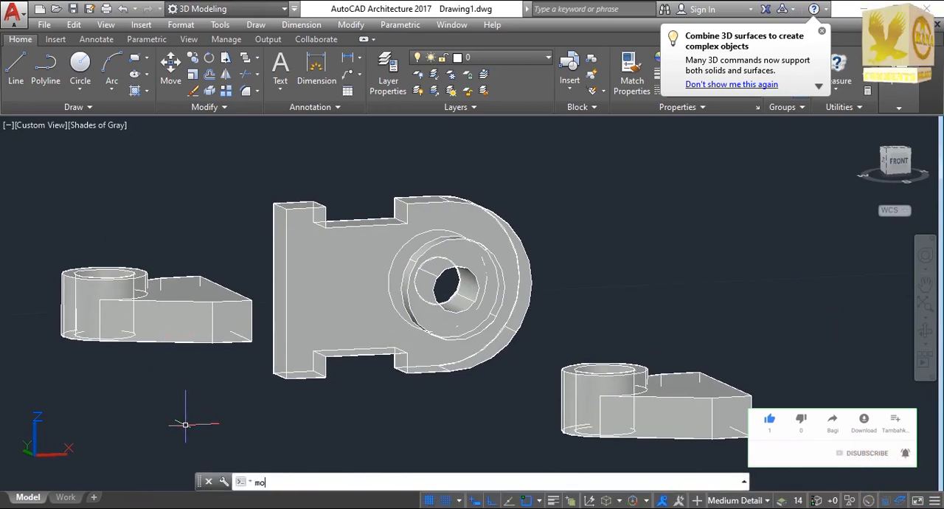
type("VE")
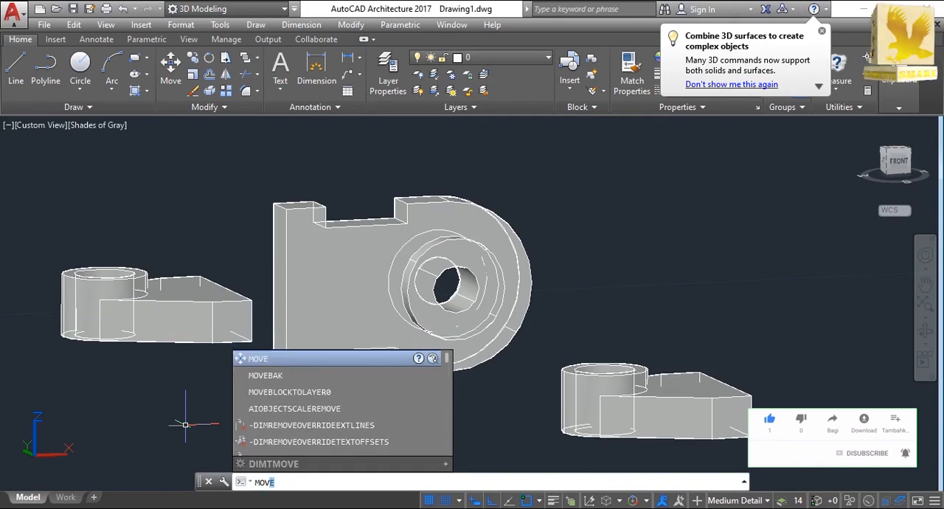
key("Return")
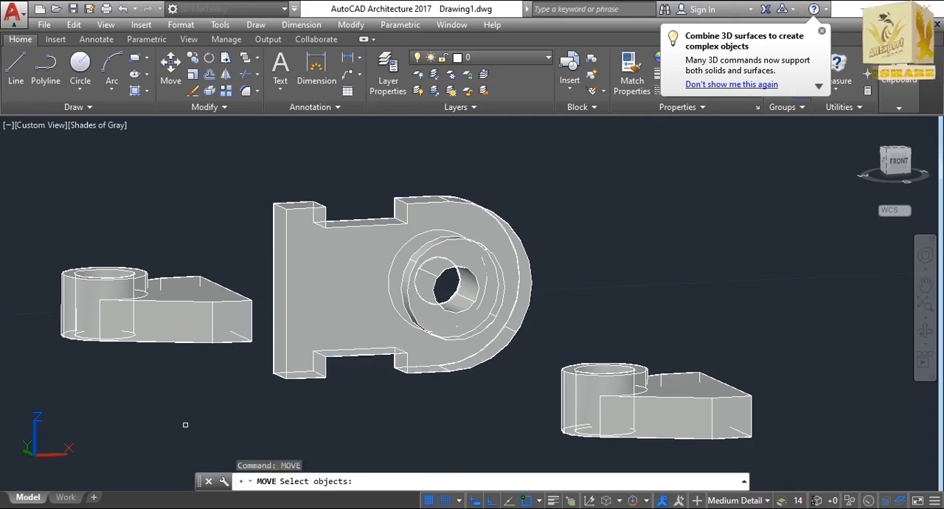
double_click(247, 339)
key("Return")
left_click(252, 341)
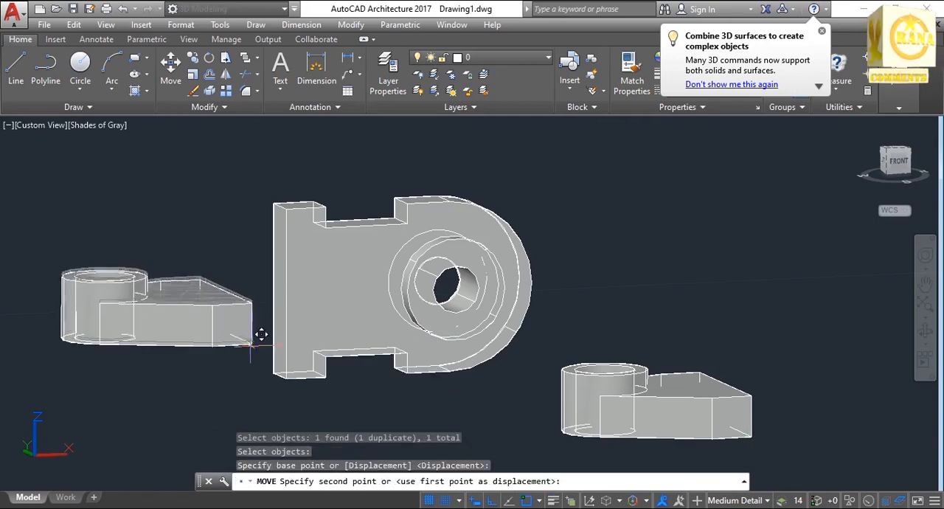
left_click(298, 367)
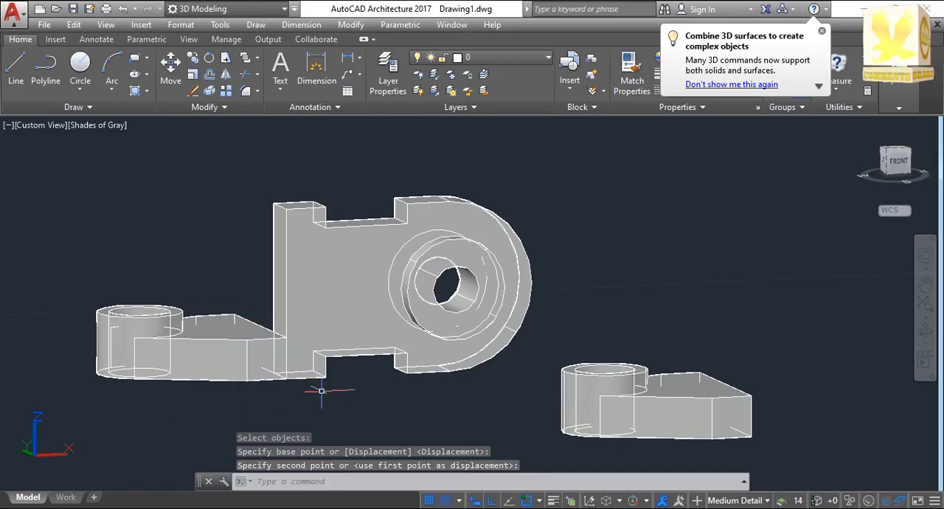
Switch to the 3D Modeling workspace and tilt the loose fork arm beside the bracket with 3D Rotate.
left_click(285, 9)
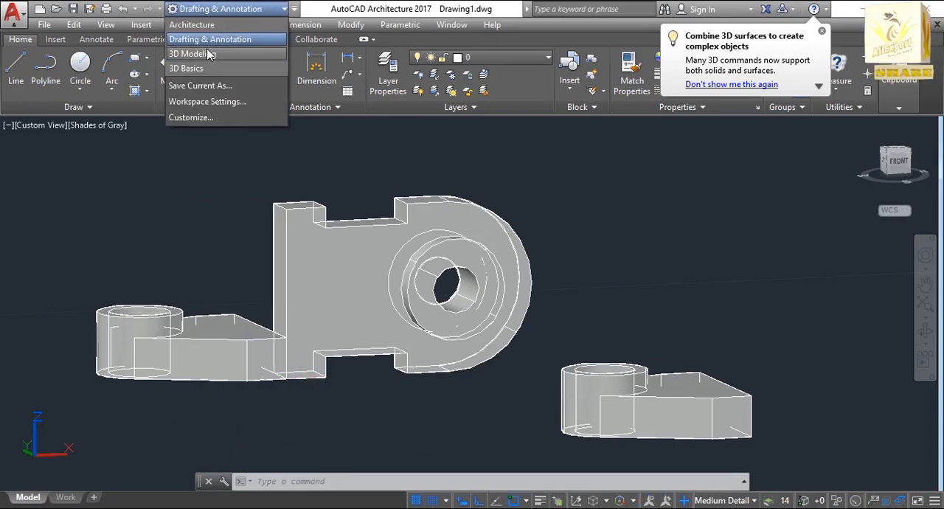
left_click(193, 54)
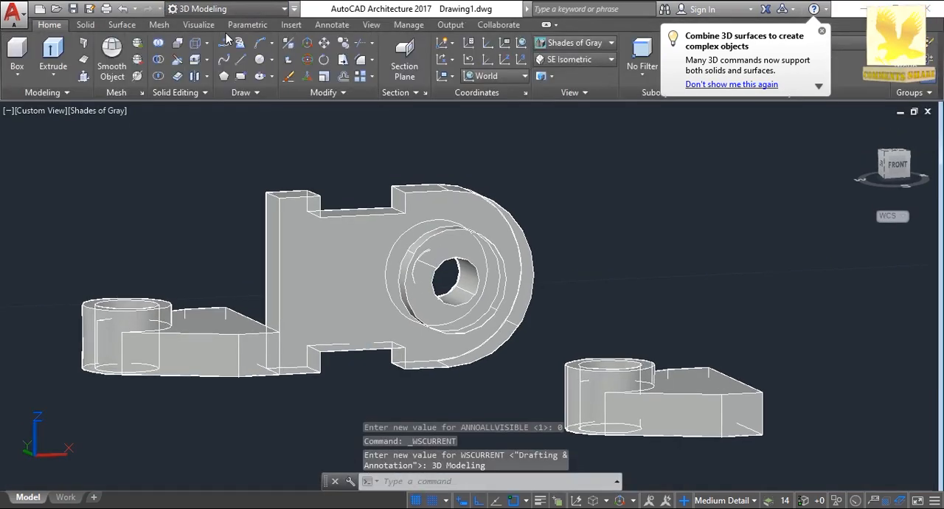
left_click(307, 61)
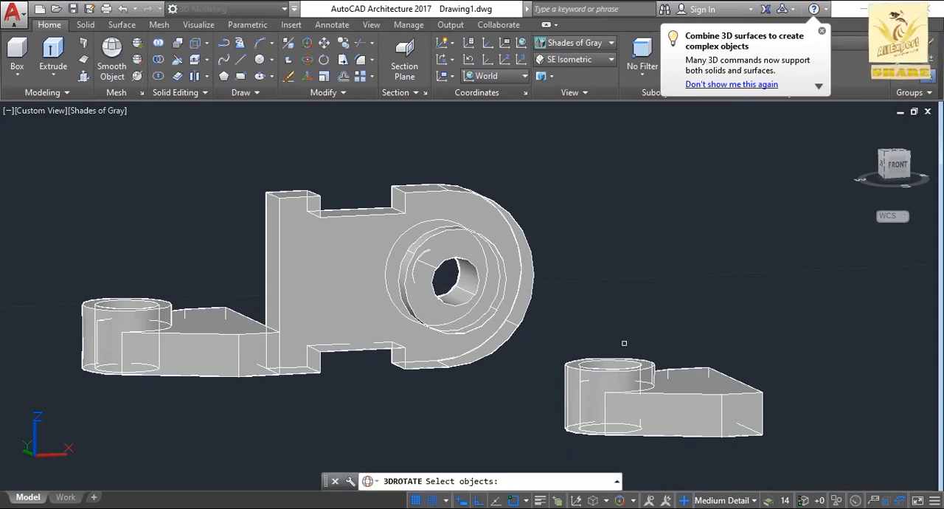
left_click(674, 414)
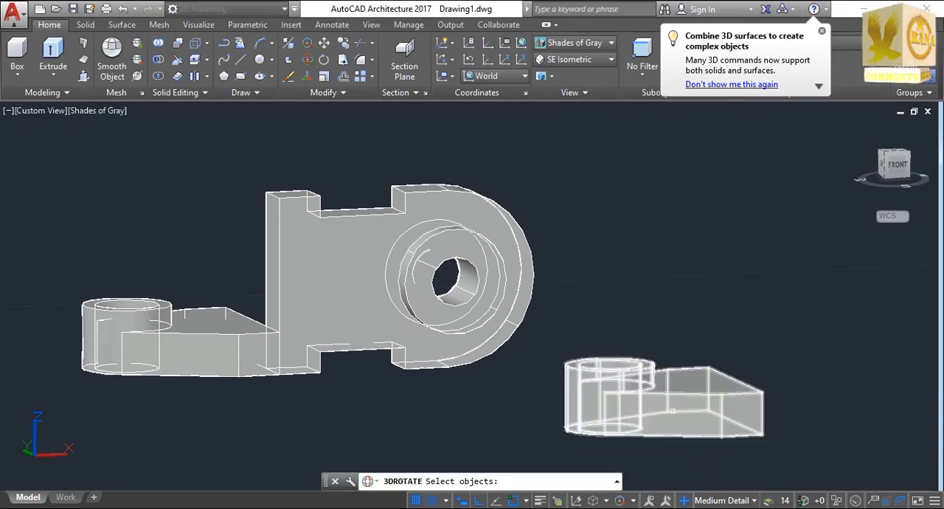
left_click(673, 411)
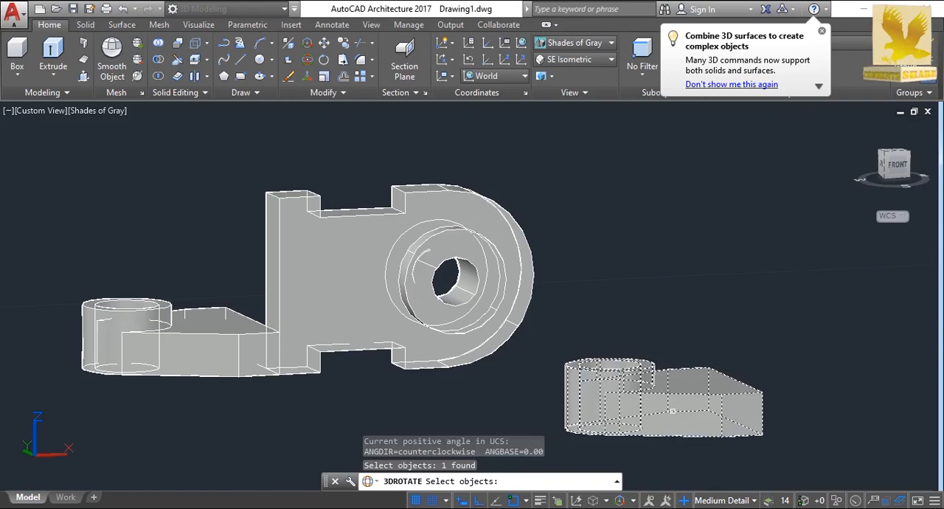
key("Return")
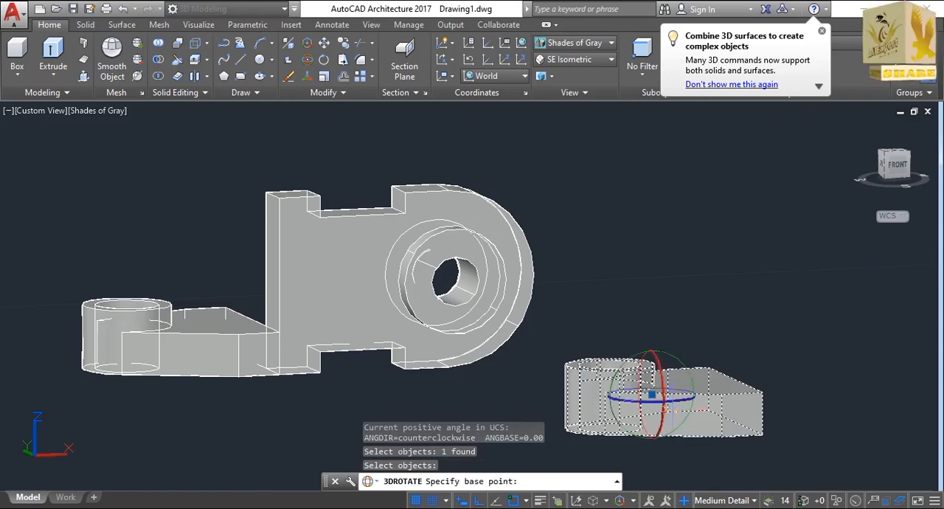
left_click(666, 396)
left_click(661, 395)
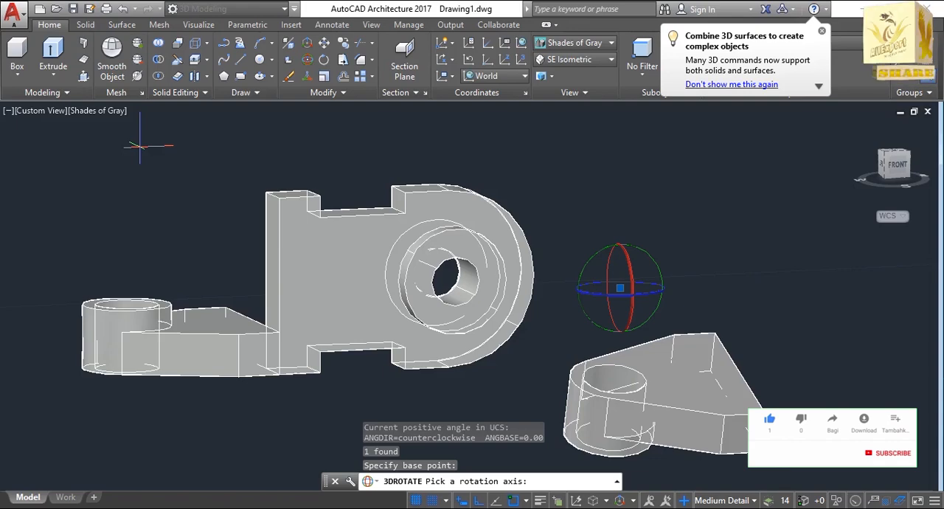
Move the loose fork arm by its lower outer corner to the free space above the attached fork arm.
type("m")
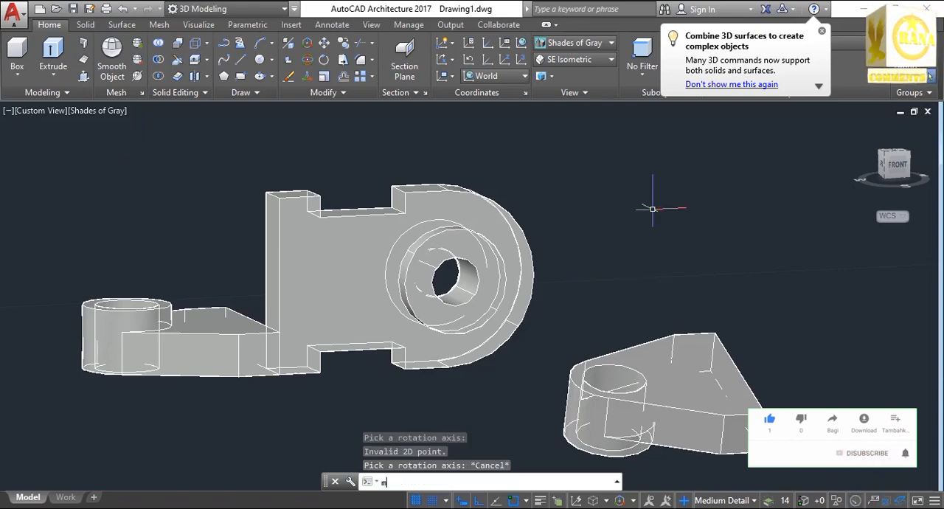
type("ove")
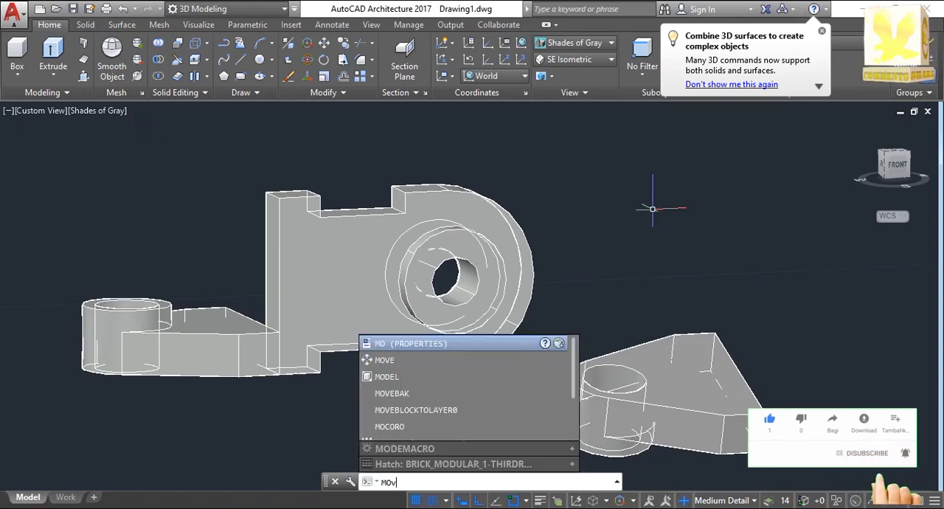
key("Return")
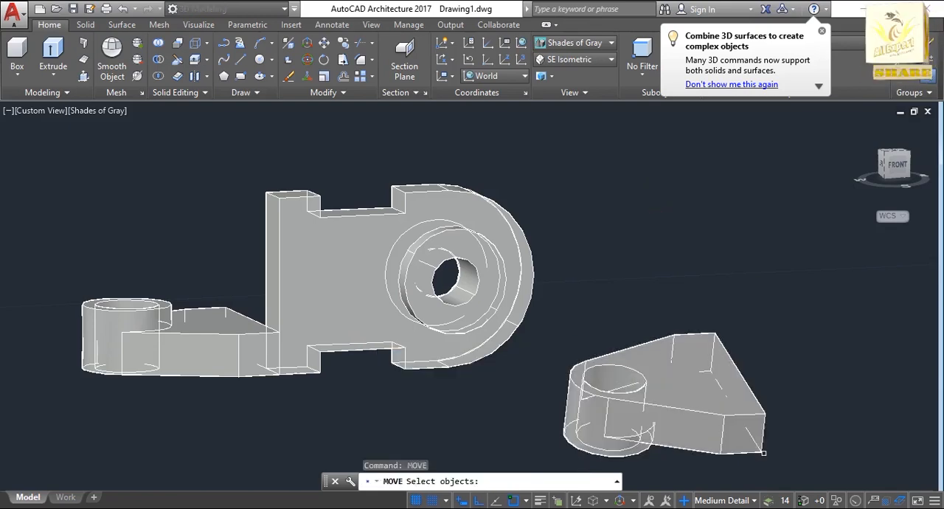
left_click(759, 449)
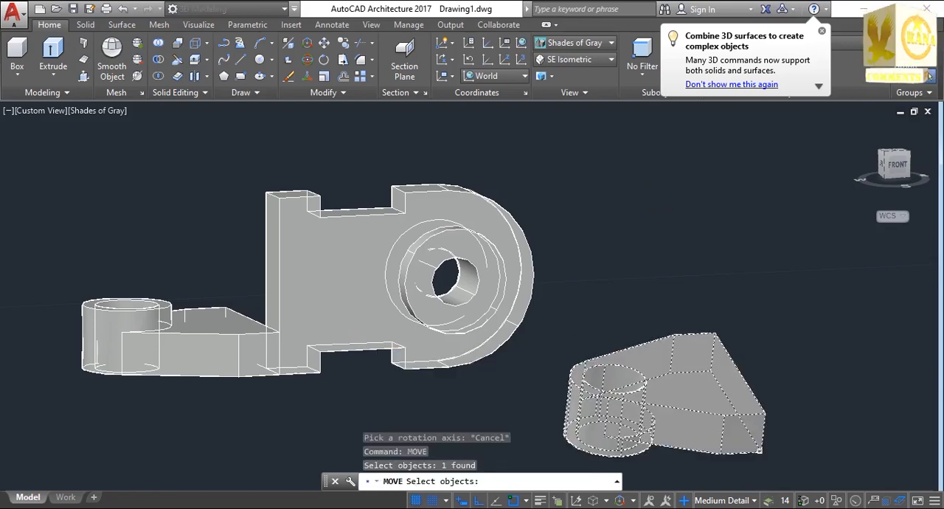
key("Return")
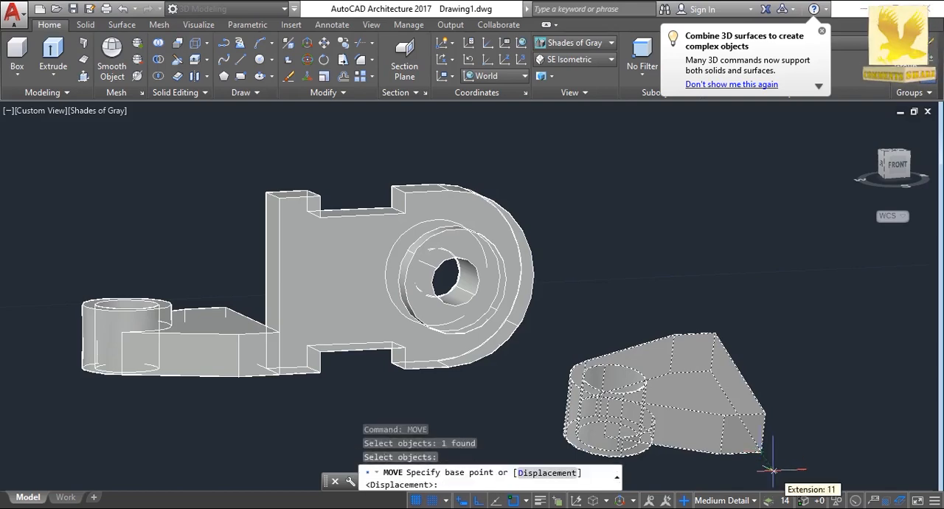
left_click(760, 449)
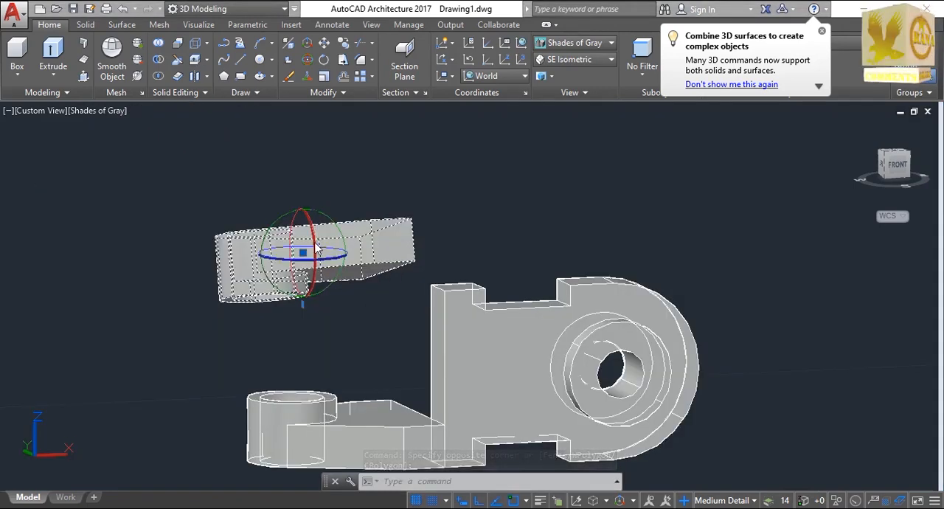
Rotate the loose fork arm upright with the rotate gizmo so that its hole faces forward.
left_click_drag(314, 242, 300, 272)
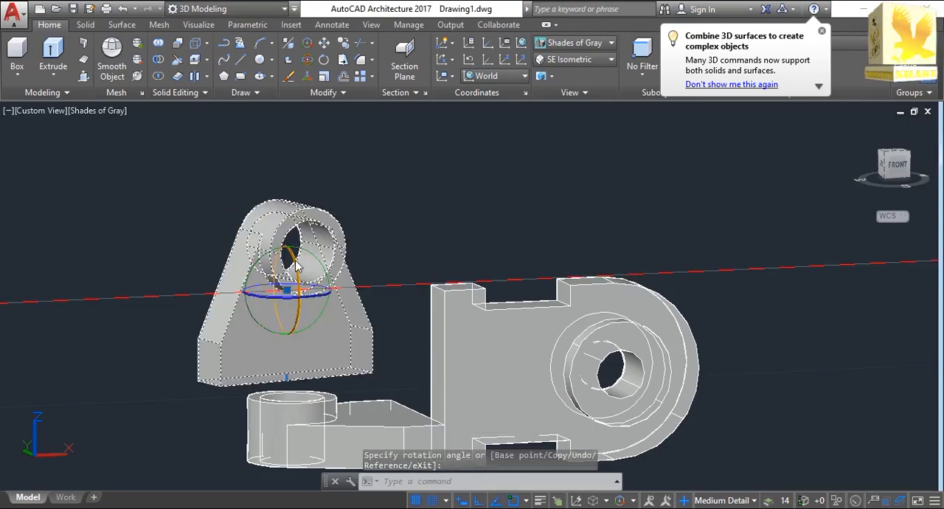
left_click(297, 264)
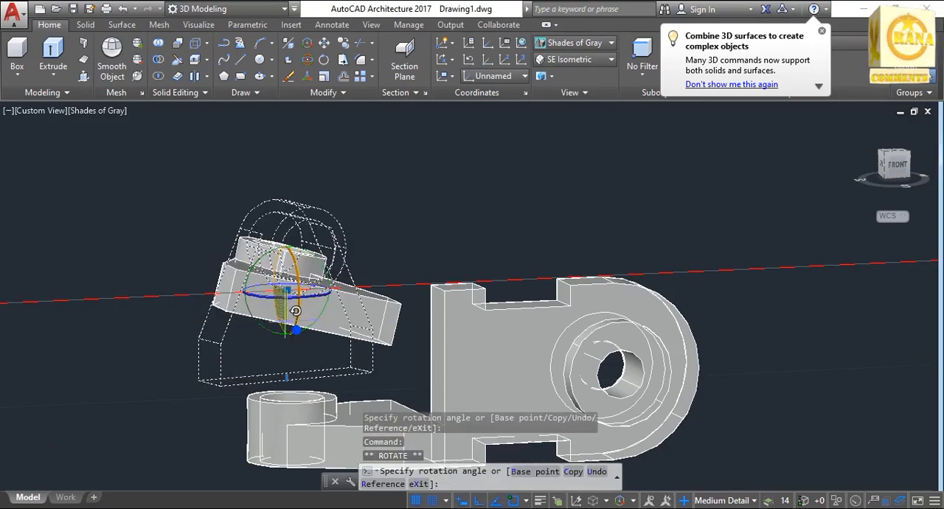
key("Escape")
Switch to the Front view and delete the loose fork arm above the bracket.
left_click(39, 111)
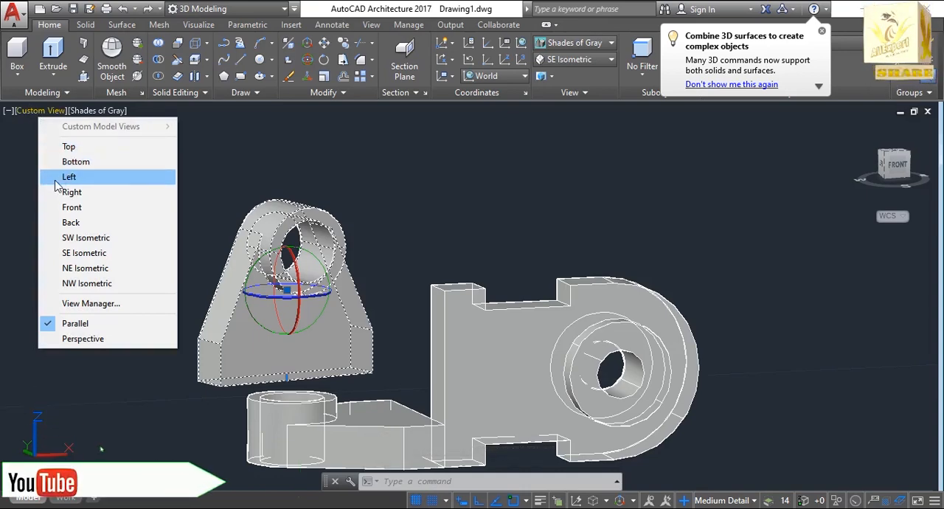
left_click(67, 208)
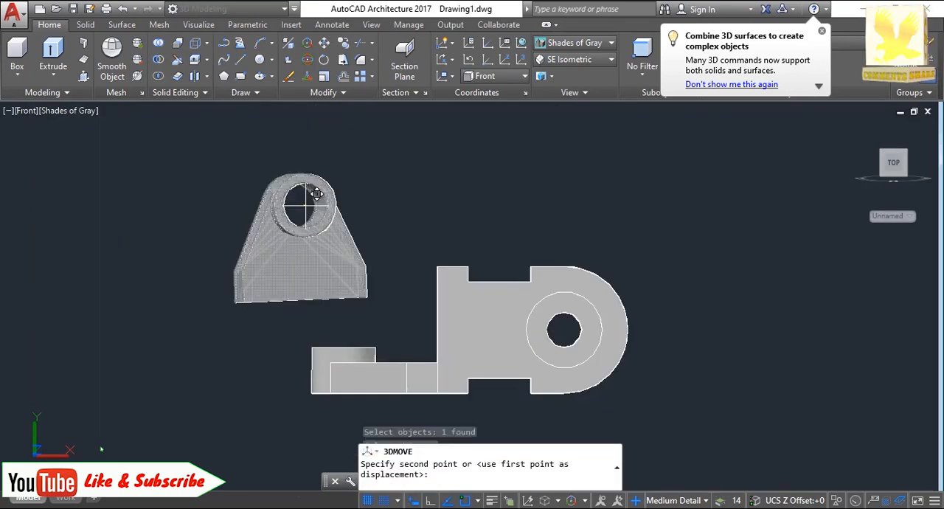
left_click(342, 216)
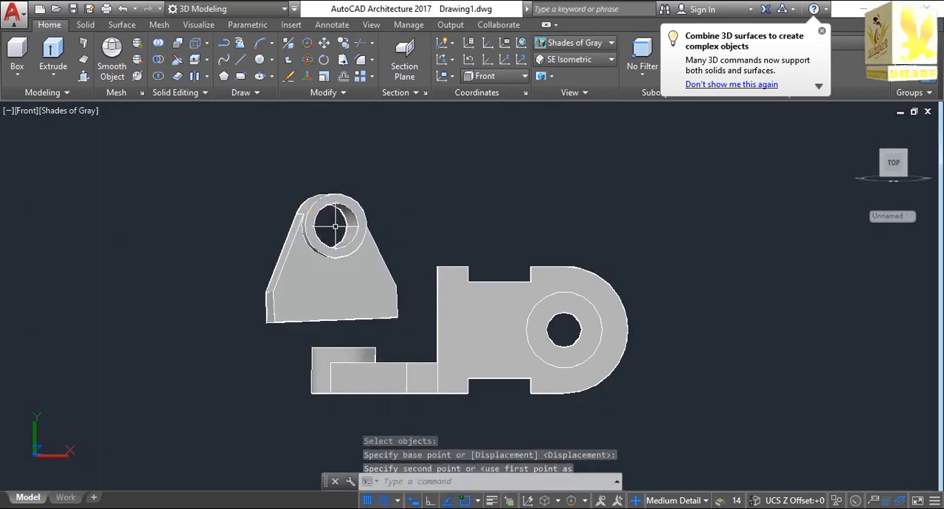
mouse_move(271, 177)
left_mouse_down()
mouse_move(353, 215)
mouse_move(407, 284)
mouse_move(401, 305)
mouse_move(197, 315)
left_mouse_up()
left_click(304, 287)
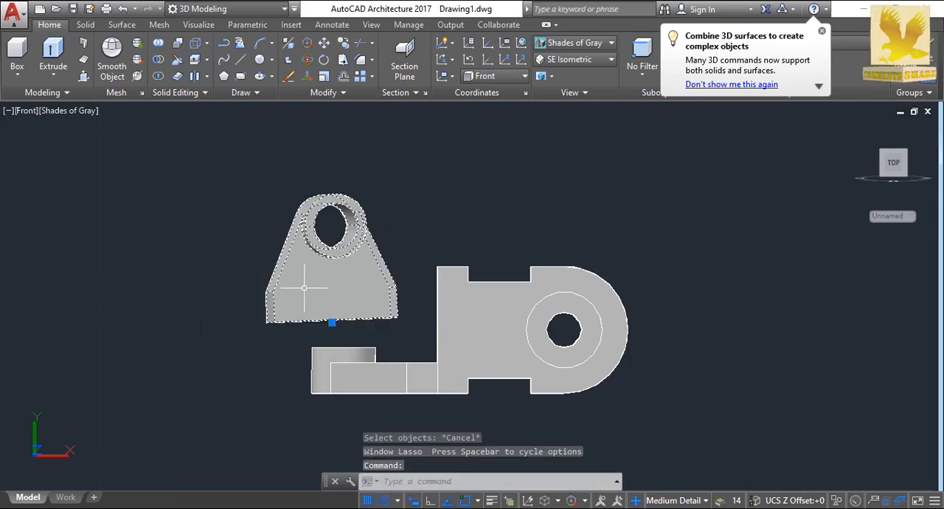
key("Delete")
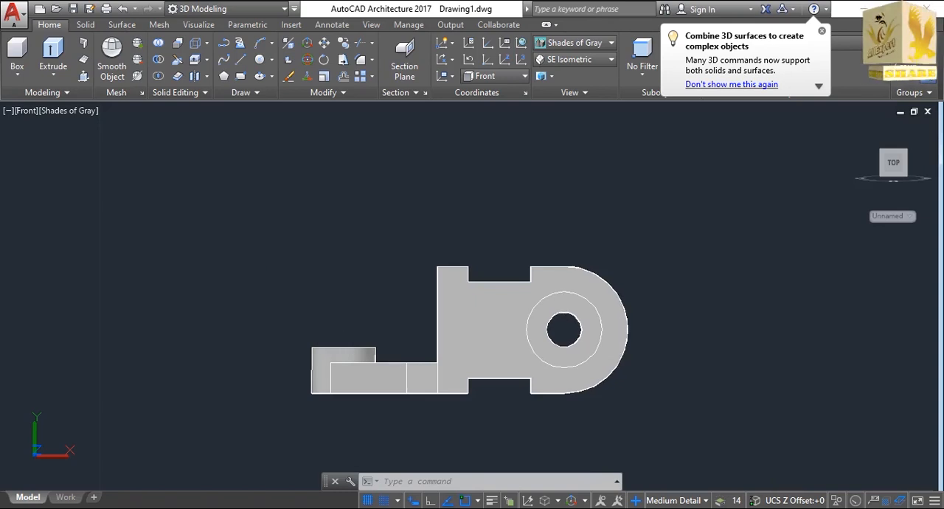
Mirror the attached fork arm about a horizontal line through the midpoint of the side plate's straight edge, keeping the source object.
type("m")
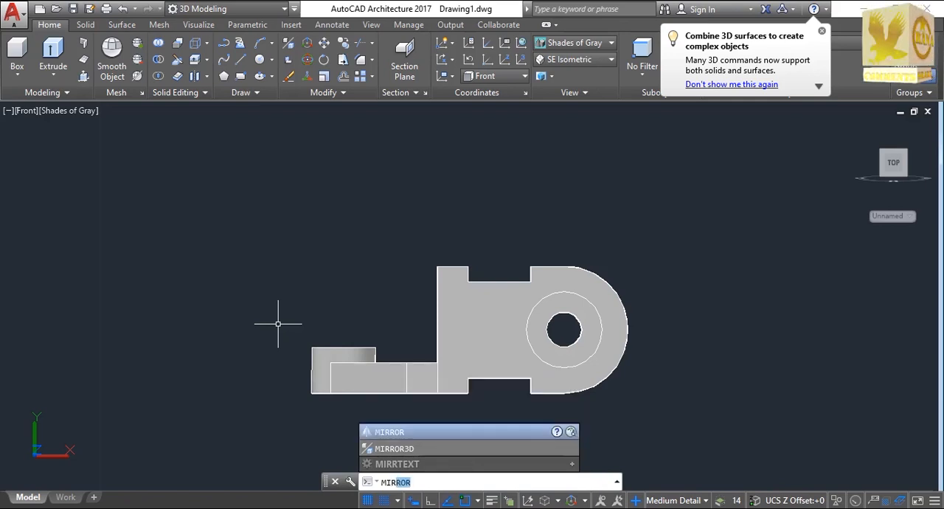
key("Return")
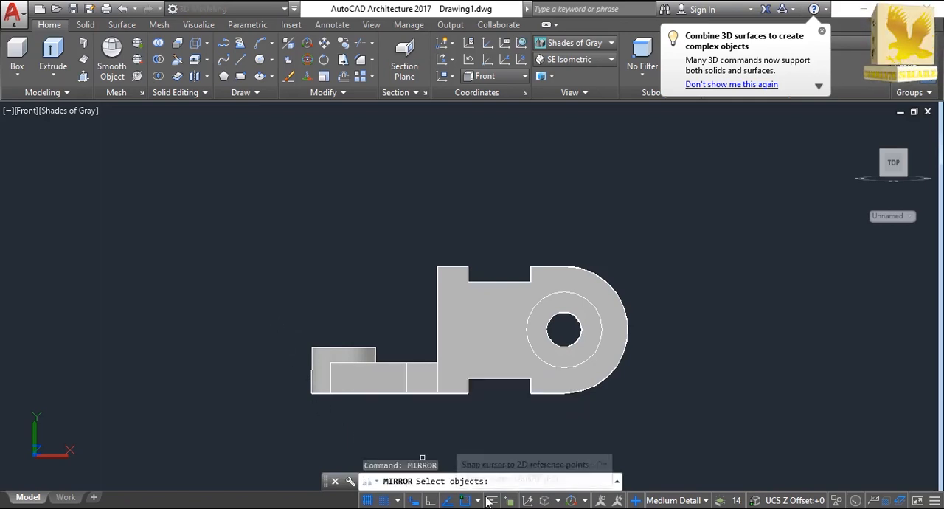
left_click(360, 373)
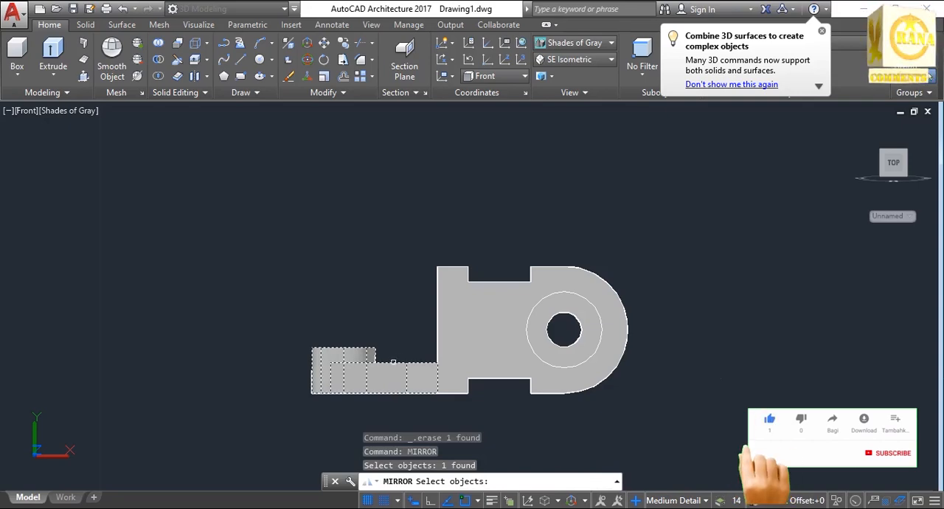
key("Return")
left_click(438, 329)
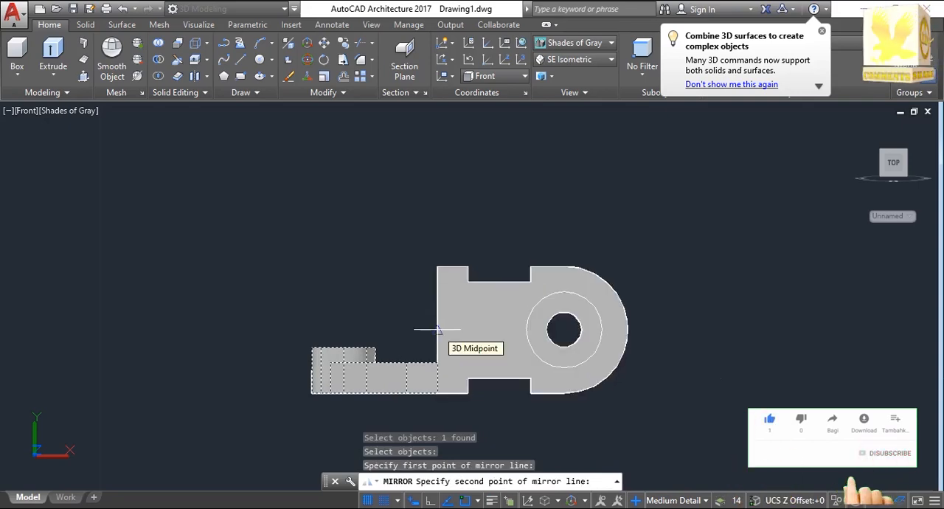
key("Return")
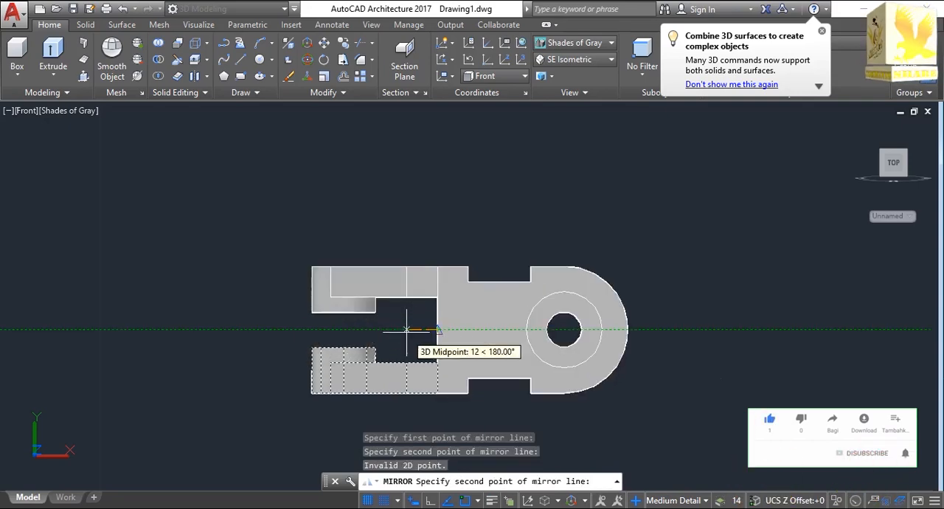
left_click(401, 330)
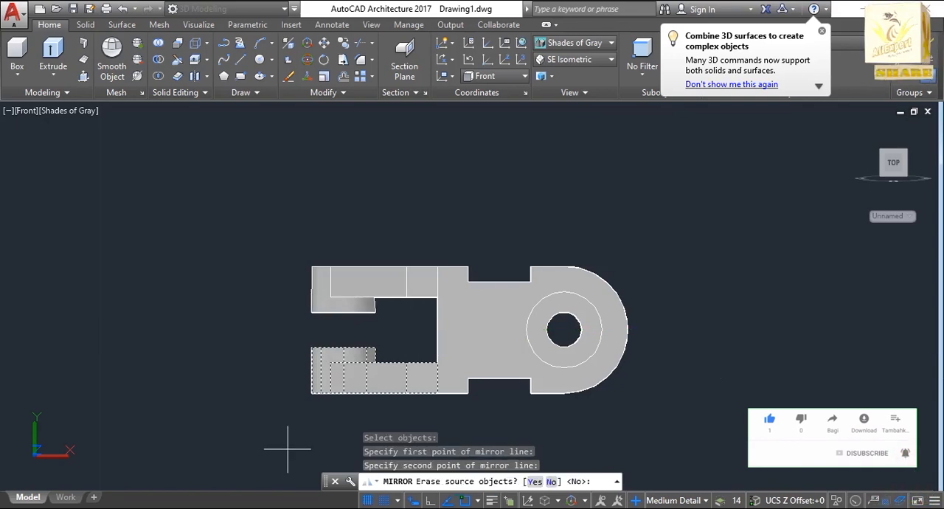
left_click(551, 483)
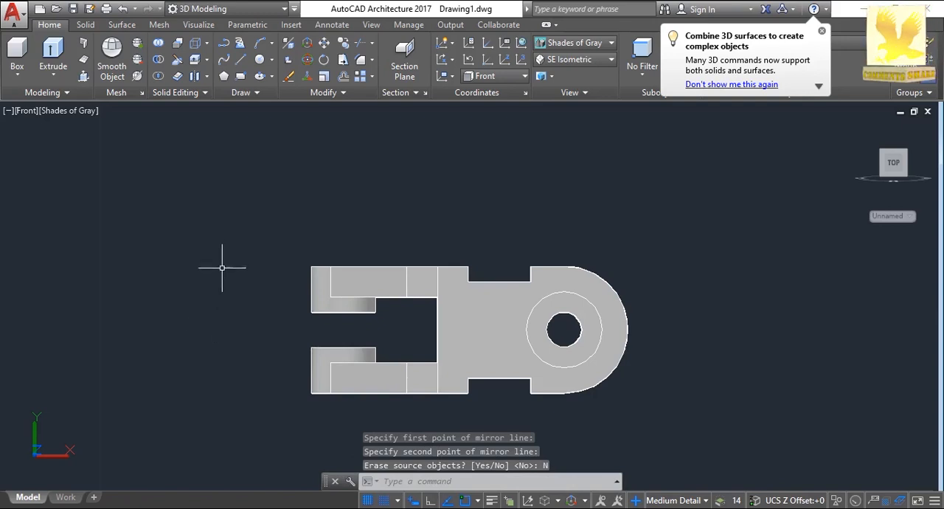
Switch to the Drafting & Annotation workspace and orbit the bracket to an oblique view of both fork arms and the side plate.
left_click(285, 9)
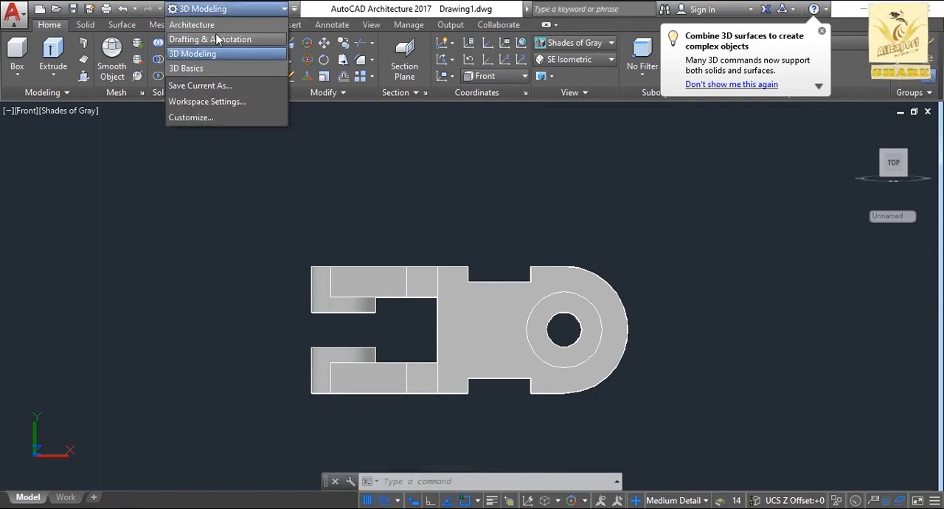
left_click(214, 39)
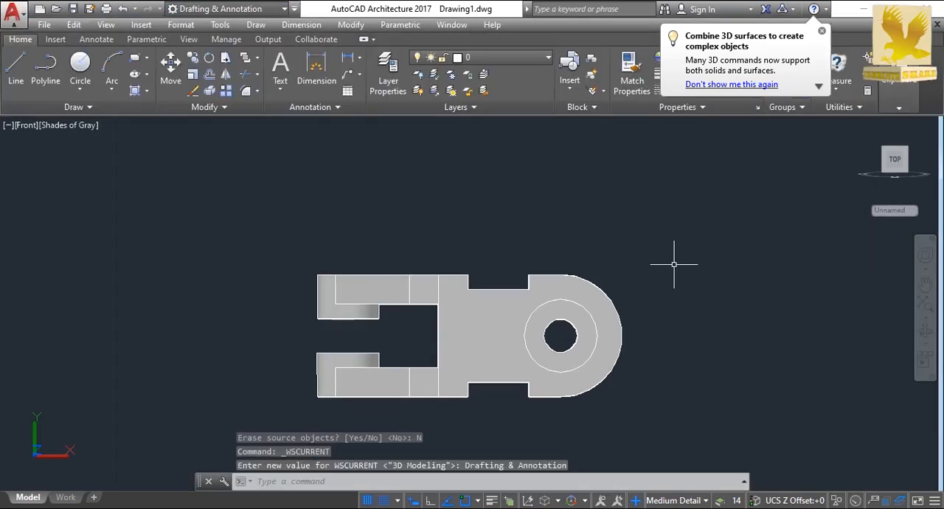
left_click(927, 334)
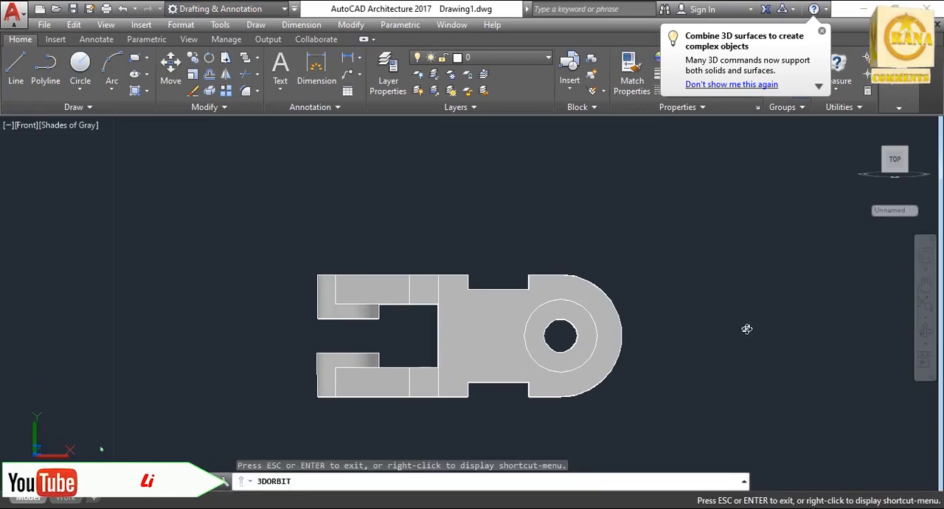
left_click_drag(745, 327, 376, 126)
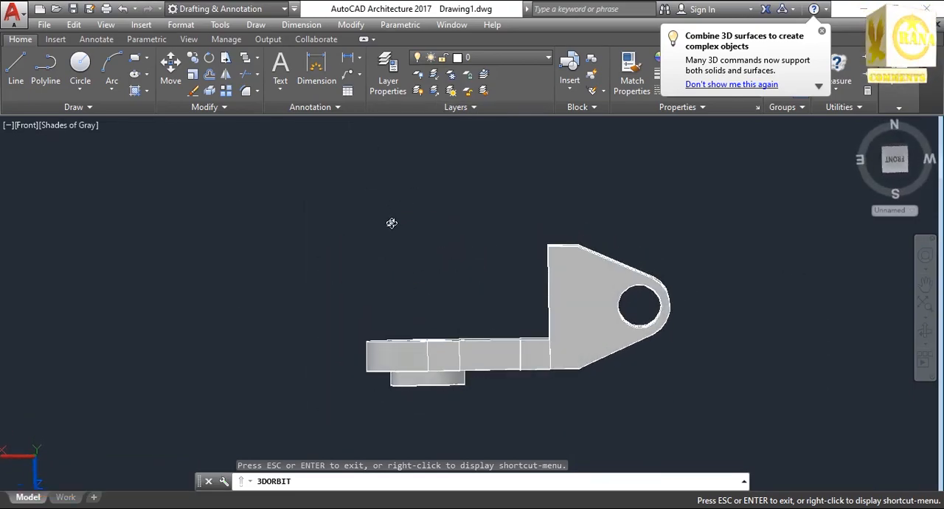
left_click_drag(391, 223, 599, 407)
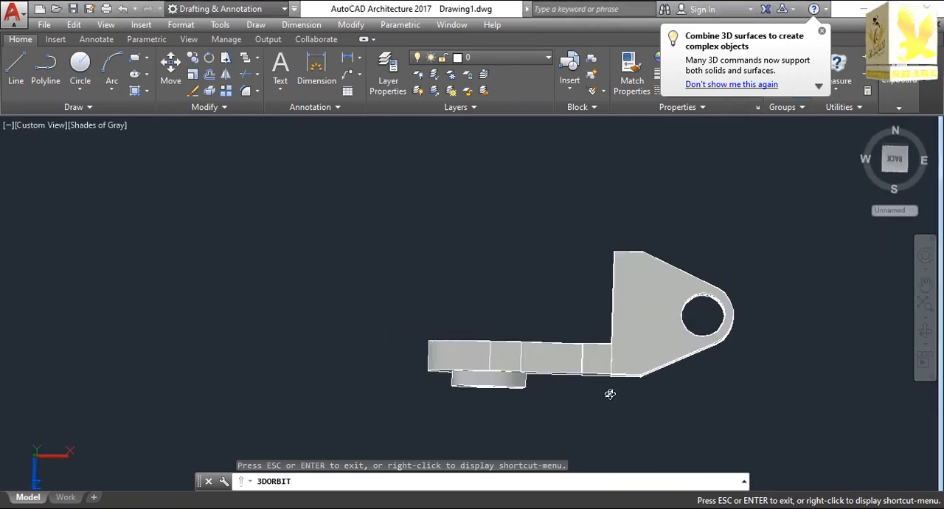
left_click_drag(585, 382, 789, 283)
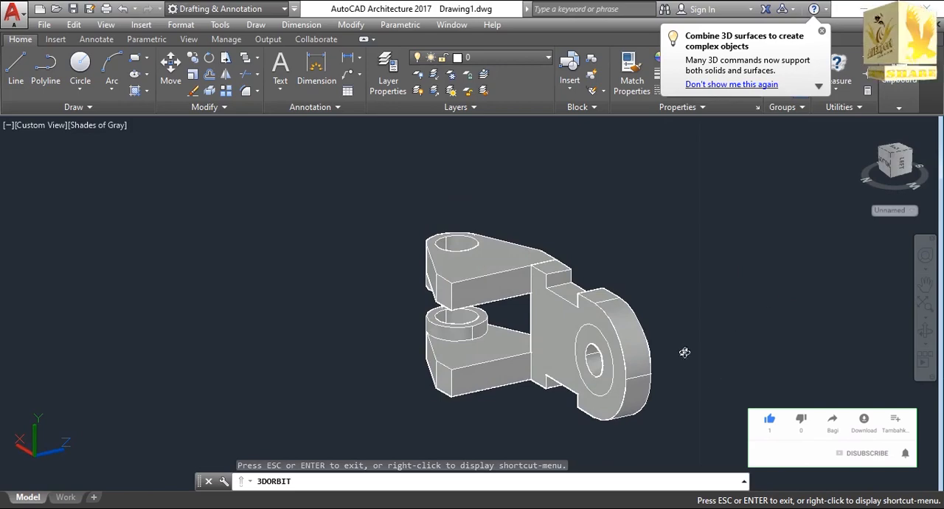
key("Escape")
Copy the notched side plate to an open spot beside the bracket, in front of the fork arms.
left_click(621, 368)
type("c")
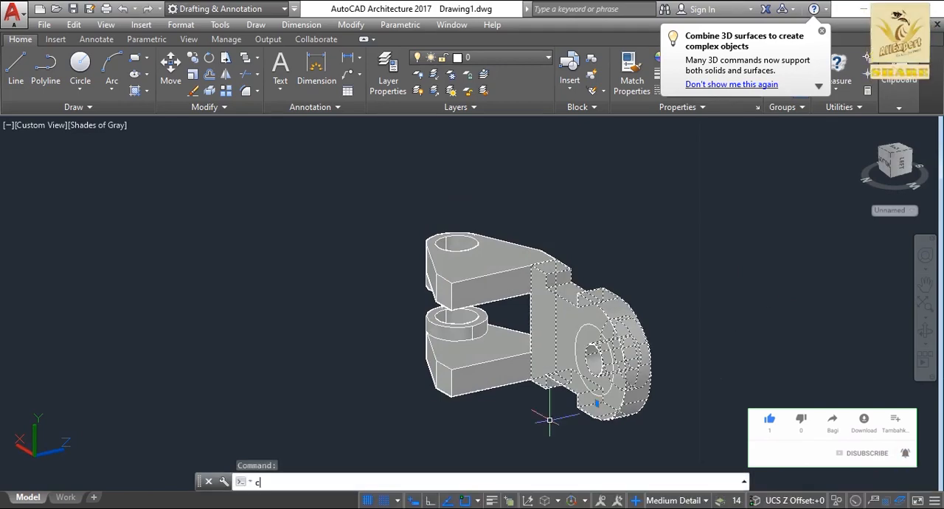
type("op")
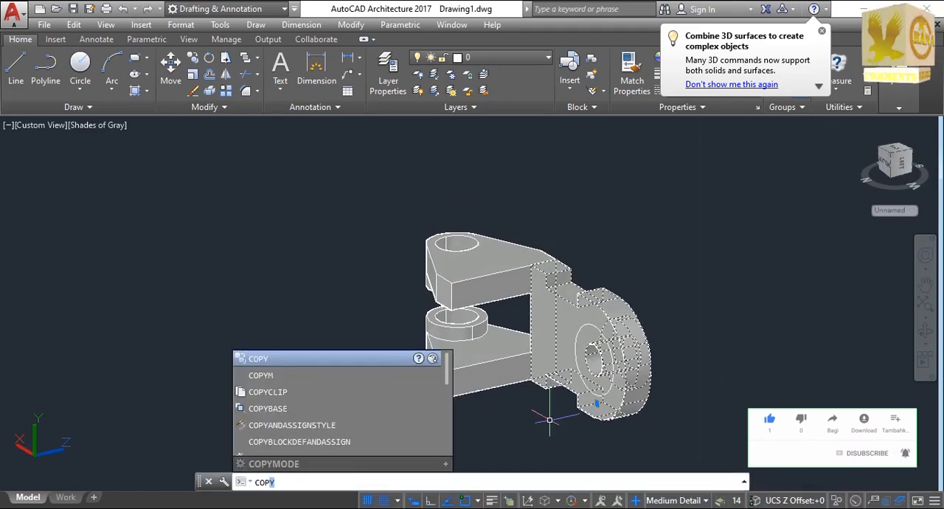
type("y")
key("Return")
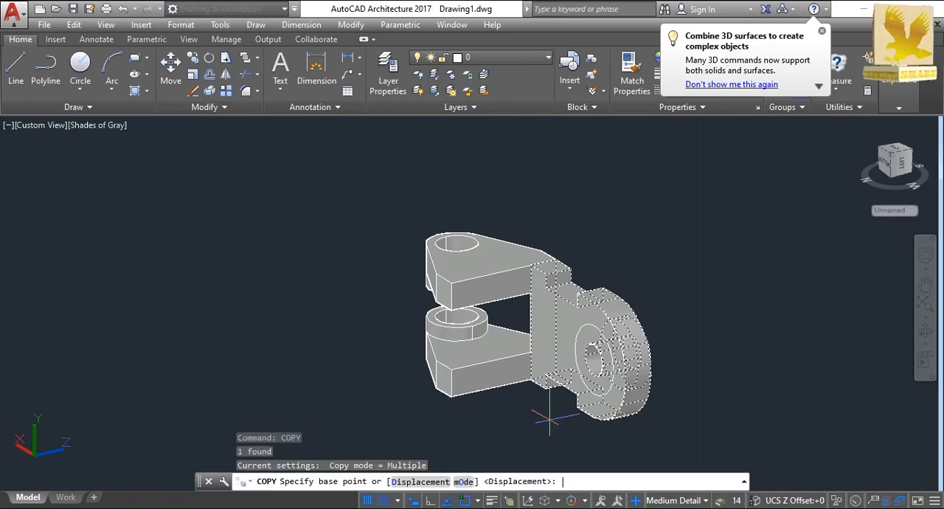
left_click(218, 407)
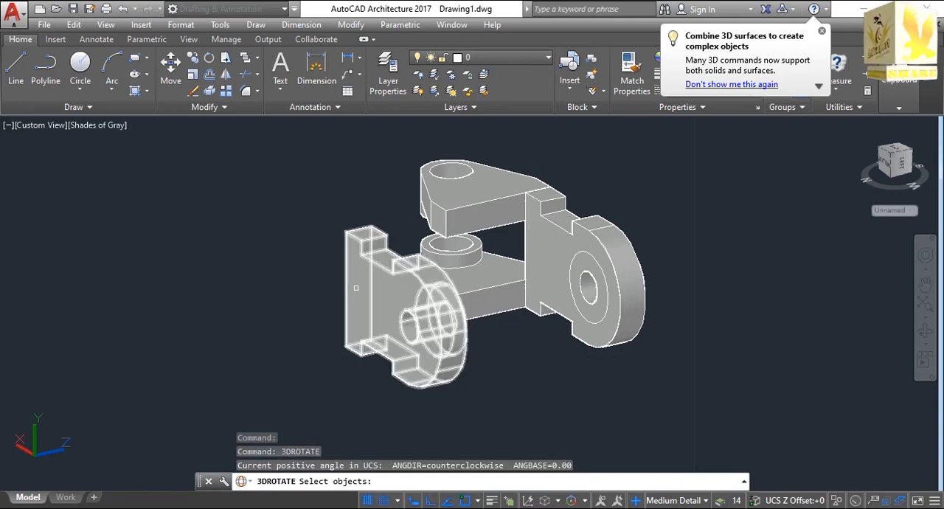
Rotate the copied side plate about the X axis with 3DROTATE until its raised boss faces outward.
left_click(355, 288)
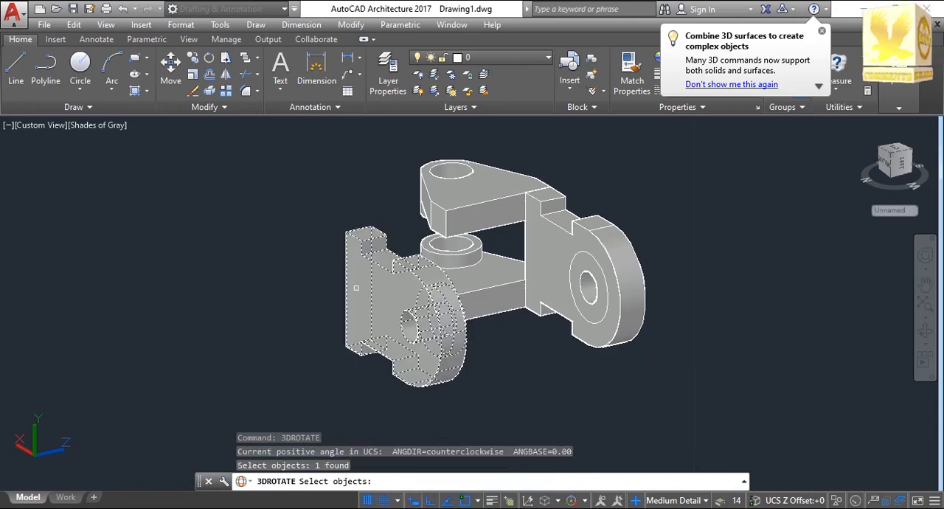
key("Return")
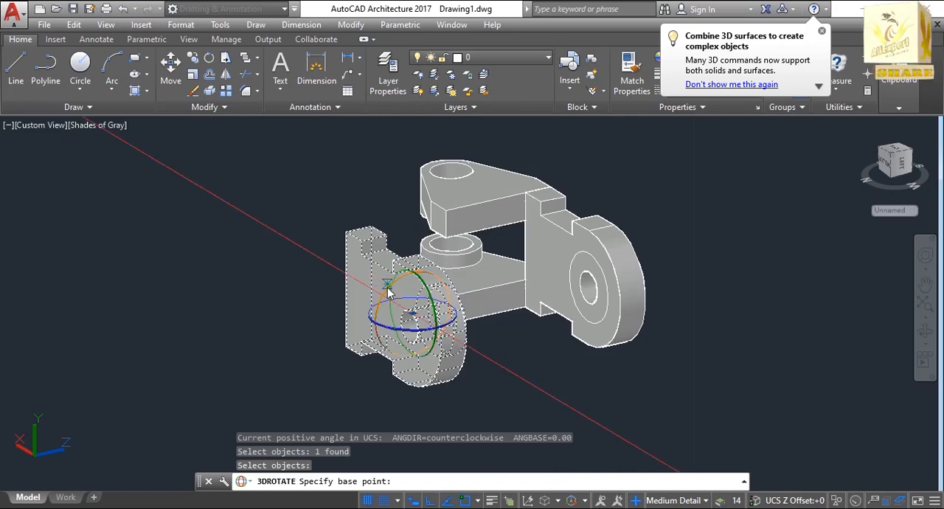
left_click(389, 292)
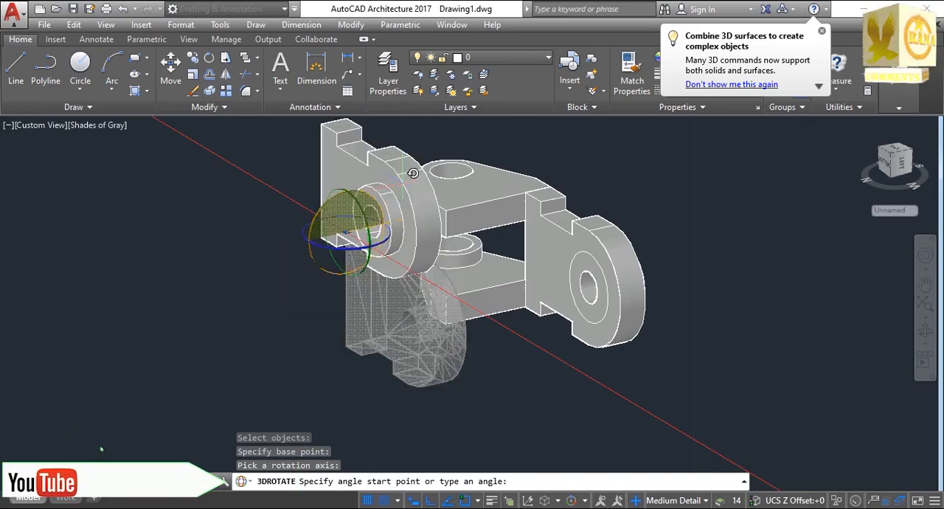
key("Escape")
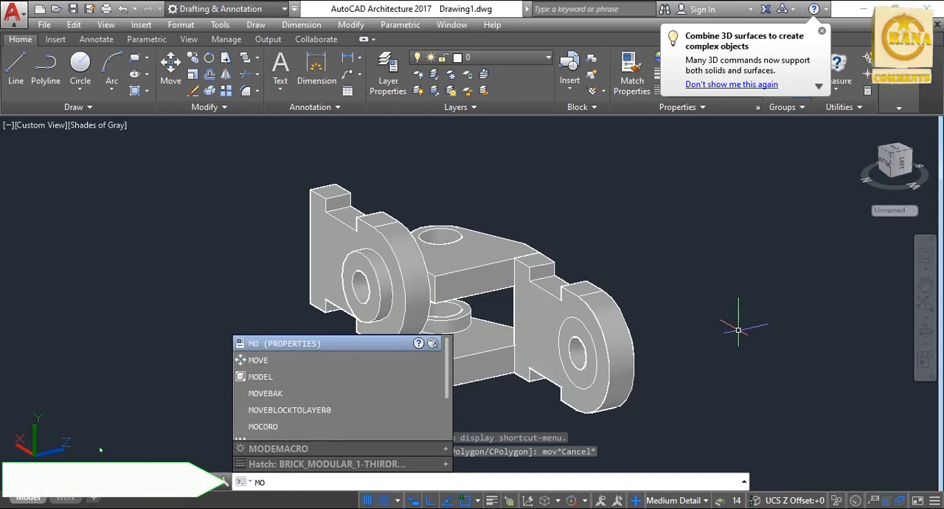
Move the copied side plate by the lower corner of its straight edge onto the lower fork arm's bottom outer corner.
type("v")
key("Return")
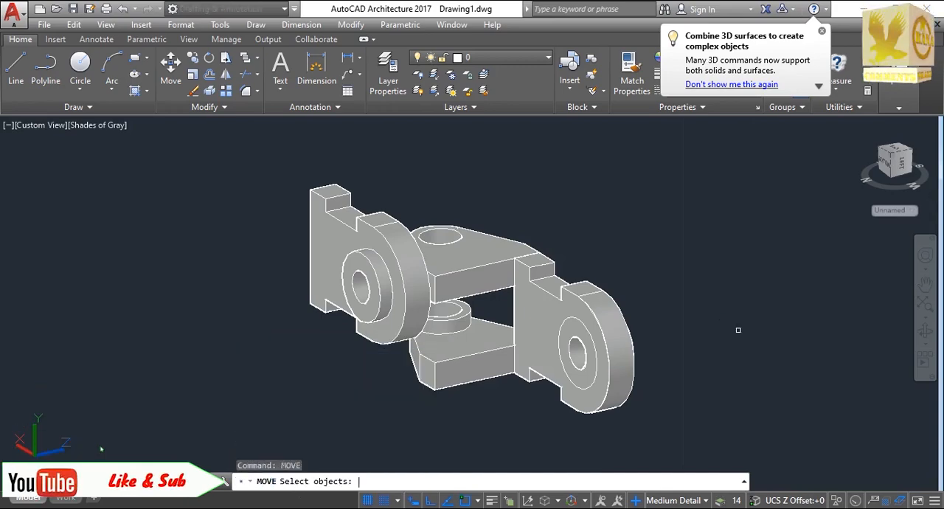
left_click(335, 263)
key("Return")
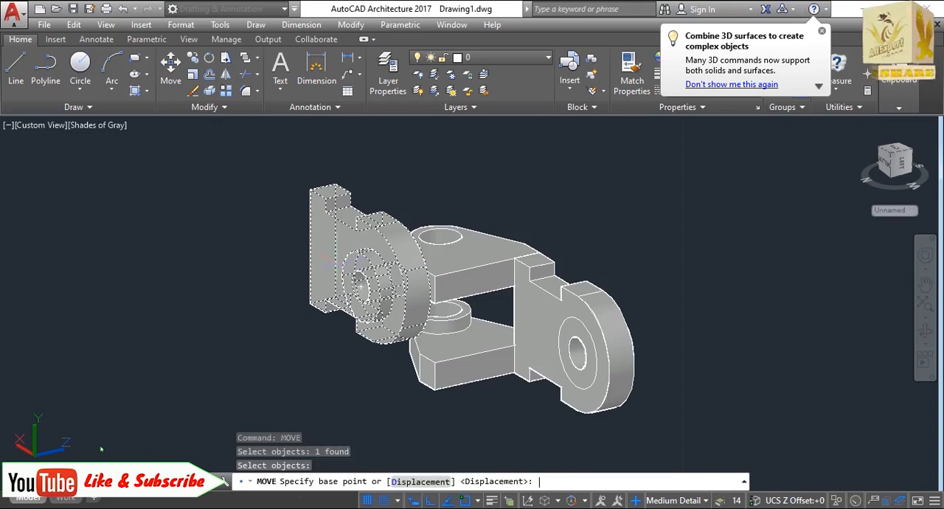
left_click(310, 301)
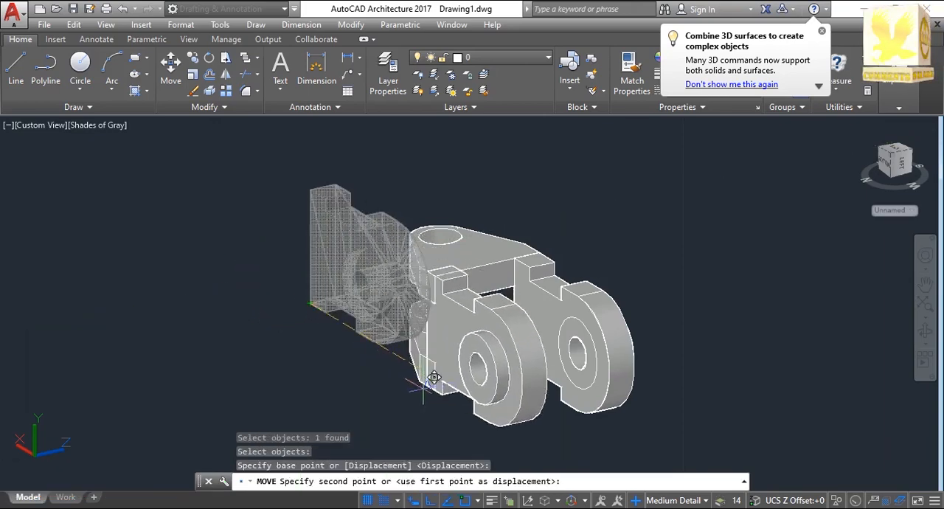
left_click(435, 391)
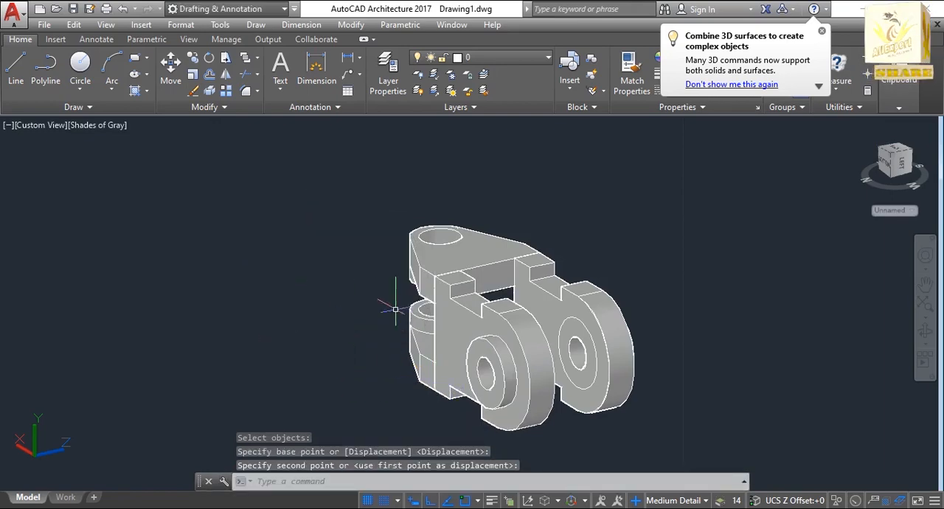
Union both side plates and both fork arms into one solid bracket.
left_click(925, 329)
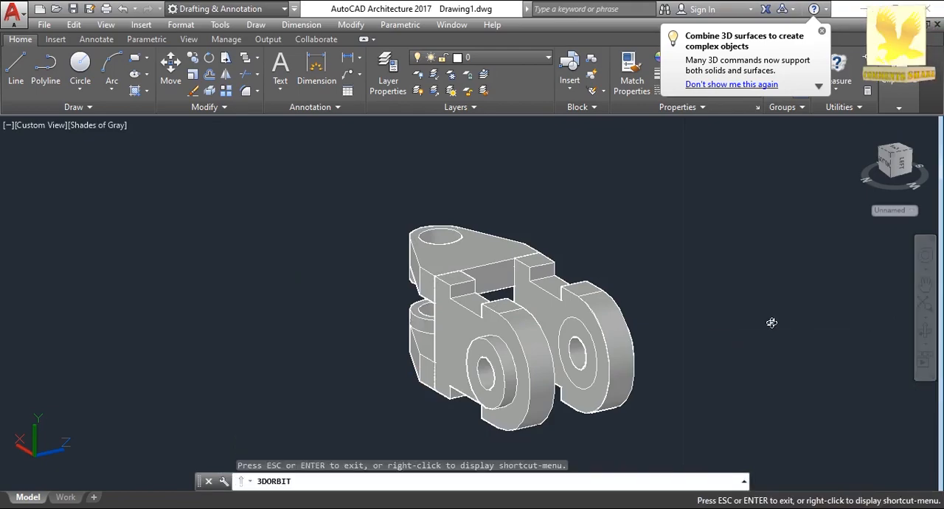
left_click_drag(771, 322, 838, 330)
key("Escape")
key("Escape")
key("Escape")
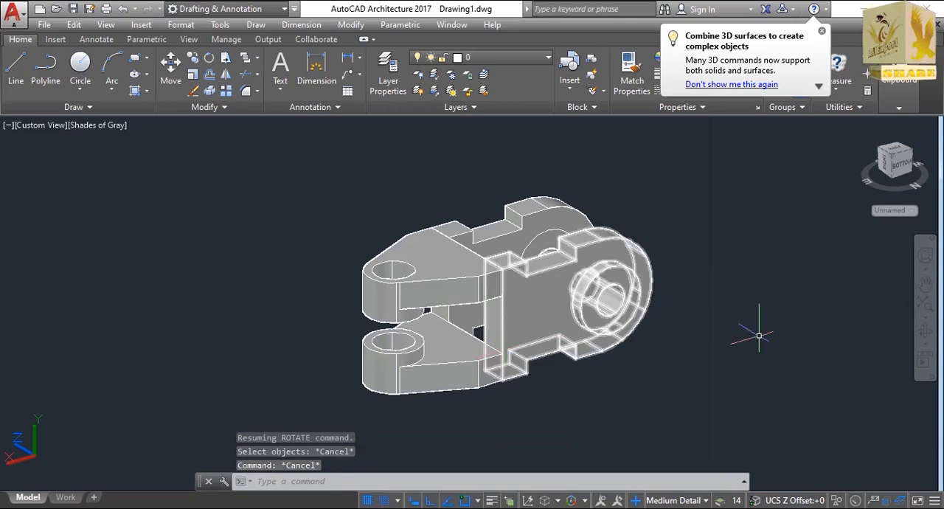
left_click(924, 307)
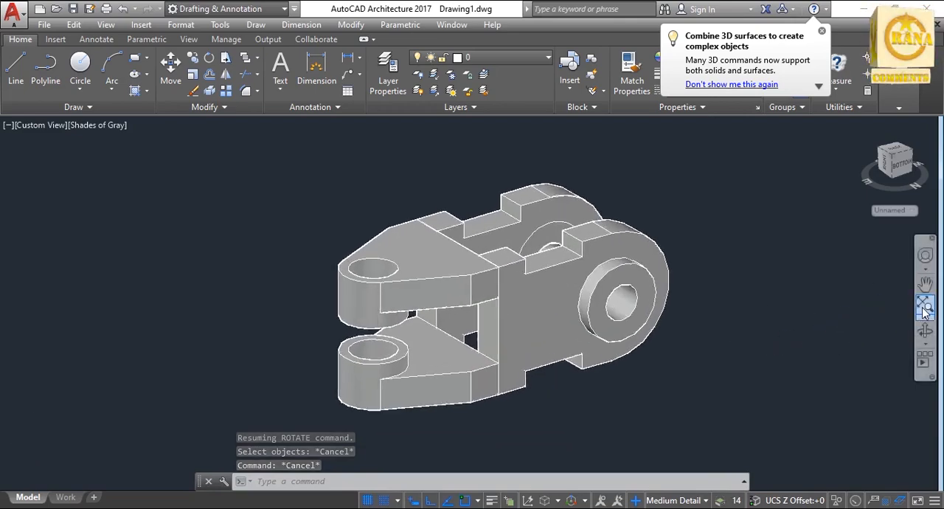
key("Escape")
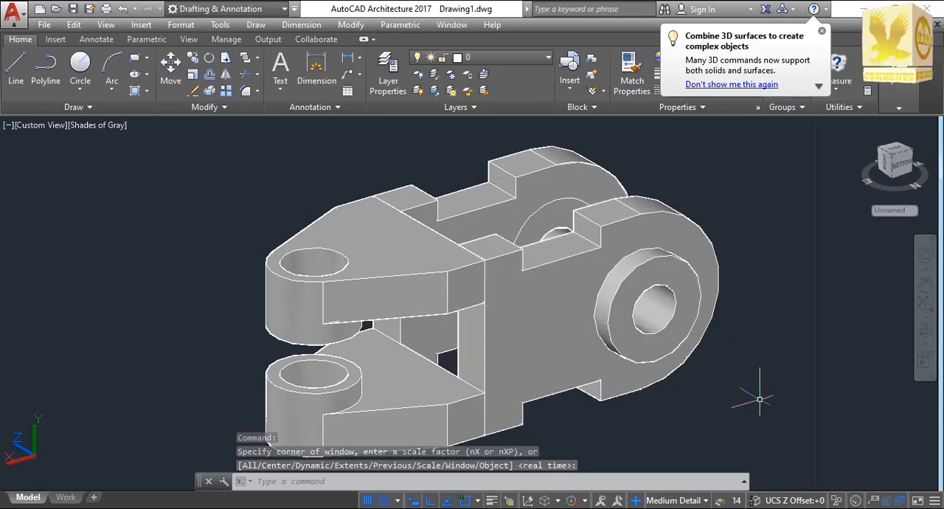
type("Un")
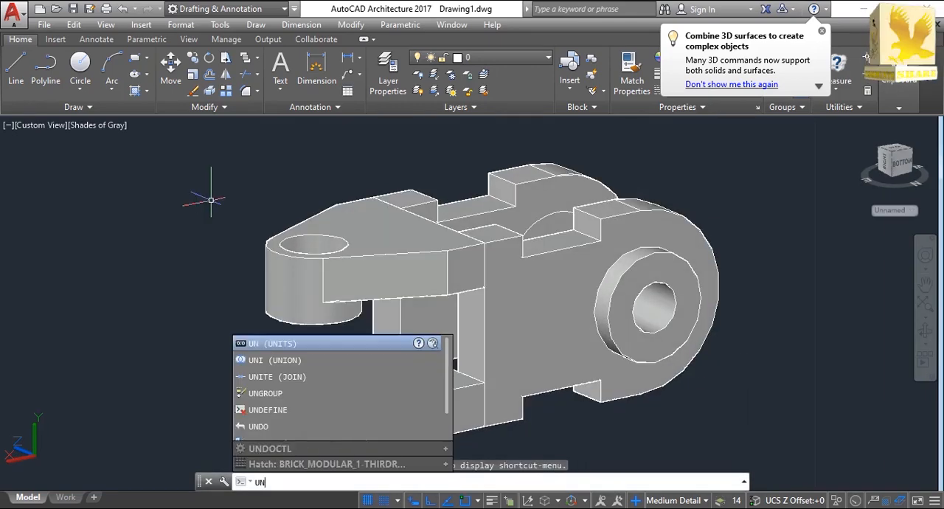
type("io")
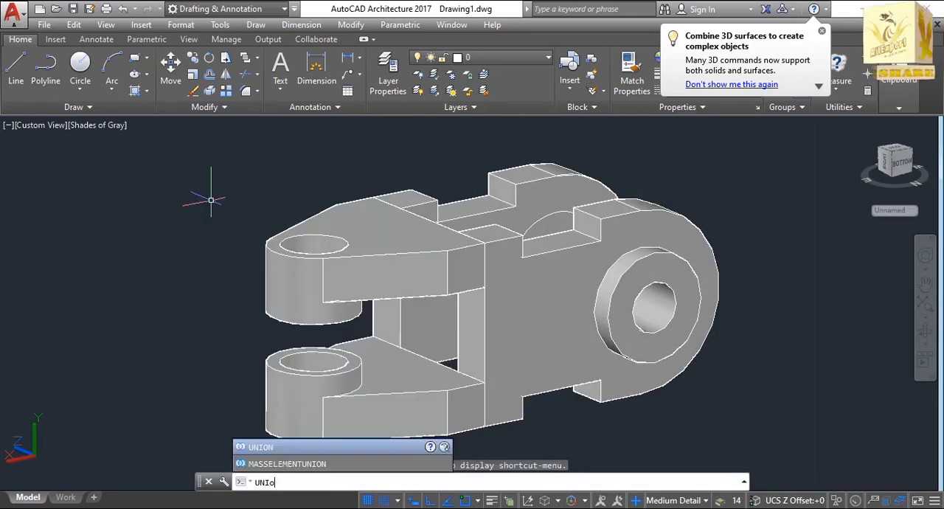
key("Return")
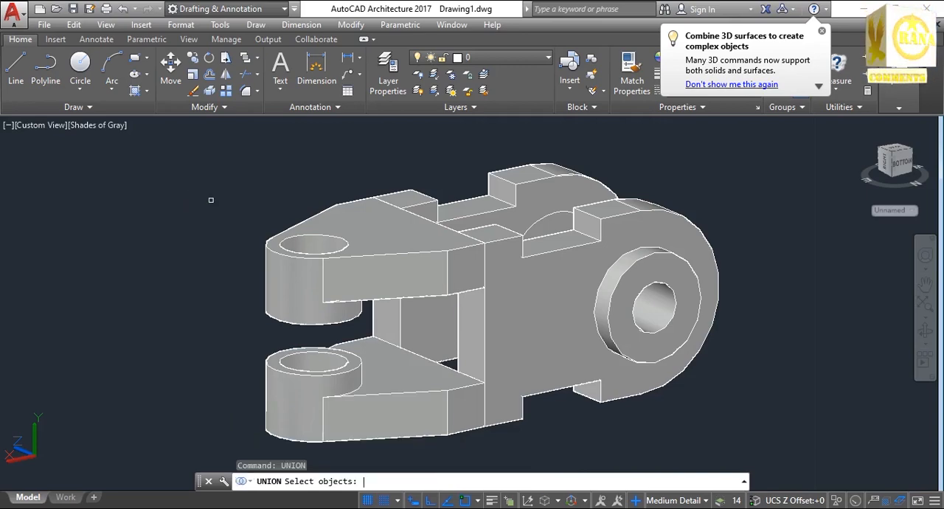
mouse_move(267, 135)
left_mouse_down()
mouse_move(676, 169)
mouse_move(766, 210)
mouse_move(780, 232)
mouse_move(763, 299)
mouse_move(743, 318)
mouse_move(745, 375)
mouse_move(731, 420)
mouse_move(707, 459)
mouse_move(376, 456)
mouse_move(267, 443)
mouse_move(200, 362)
mouse_move(207, 315)
left_mouse_up()
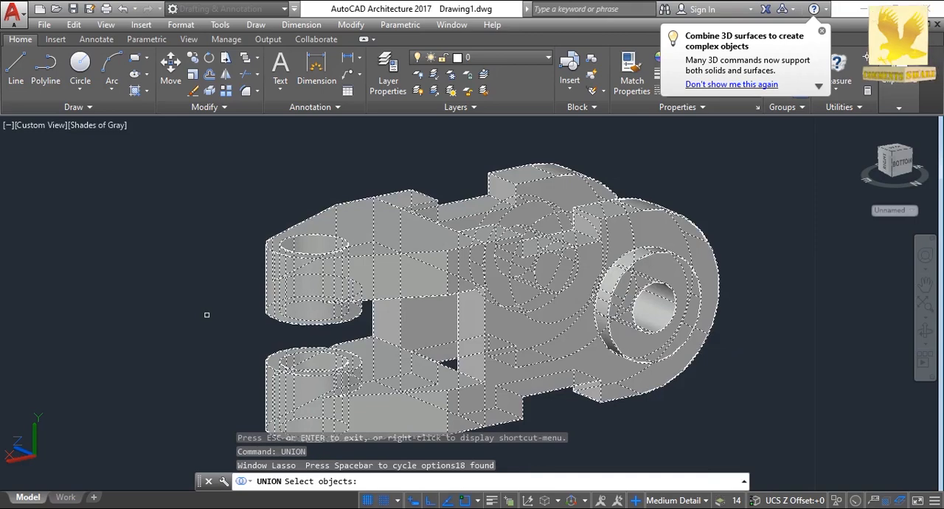
key("Return")
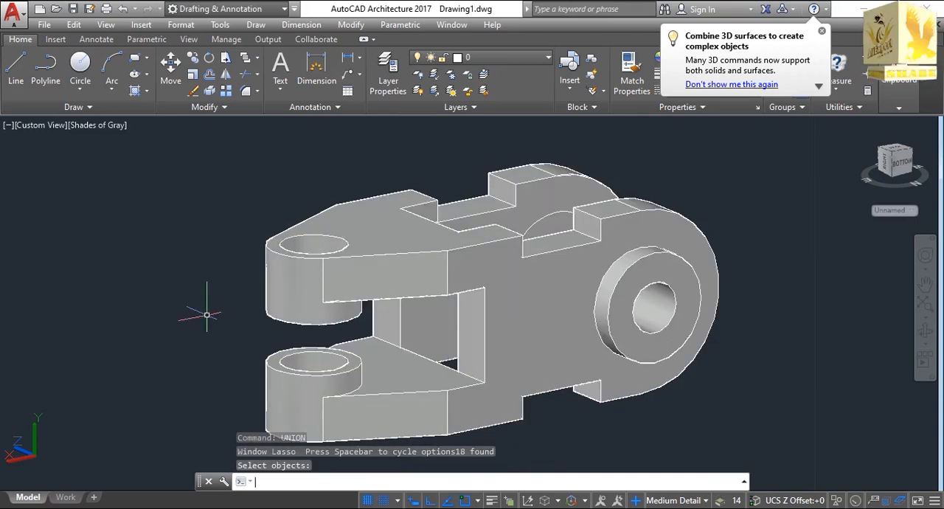
Inspect the united bracket from an oblique view showing both fork arms and both side plates.
left_click(925, 283)
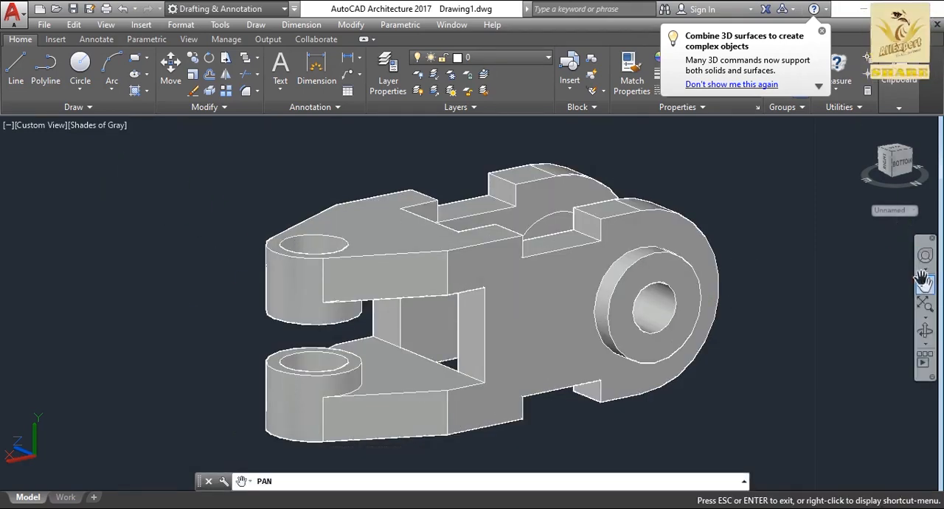
left_click_drag(799, 260, 767, 234)
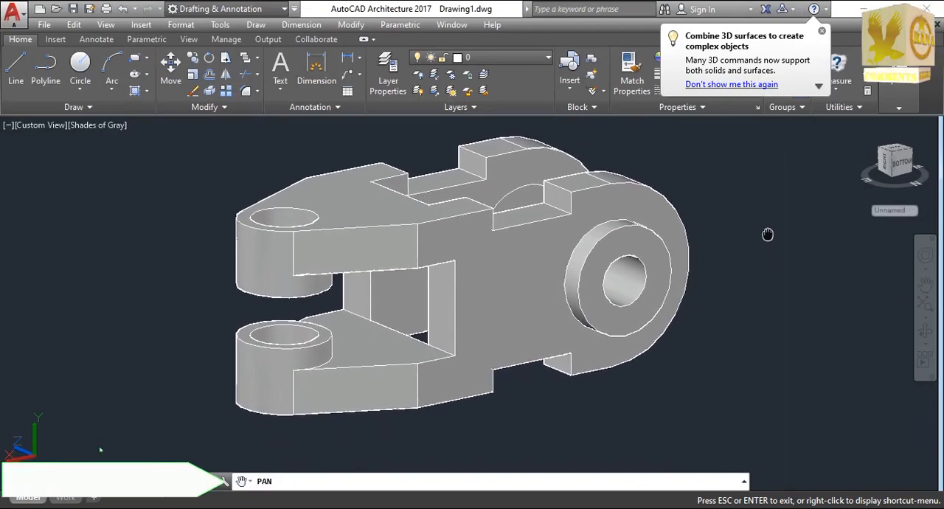
left_click(926, 331)
left_click_drag(813, 276, 805, 307)
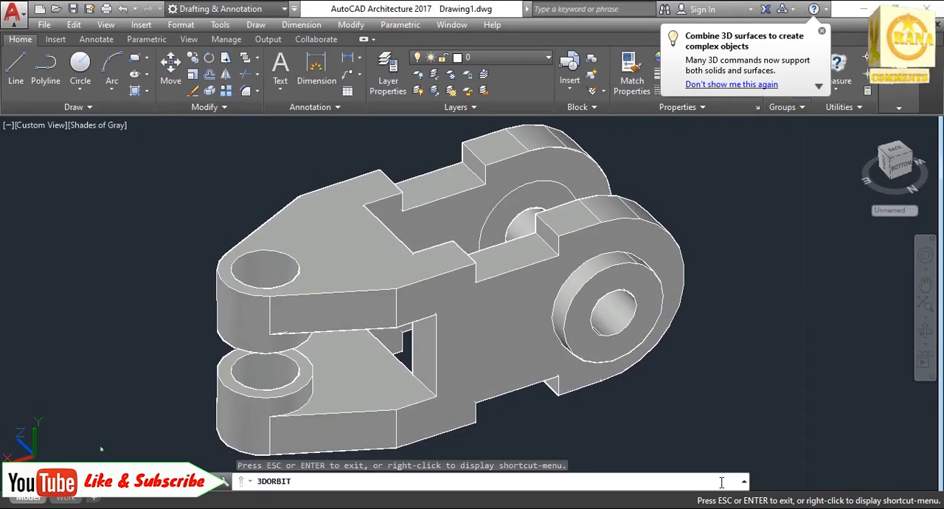